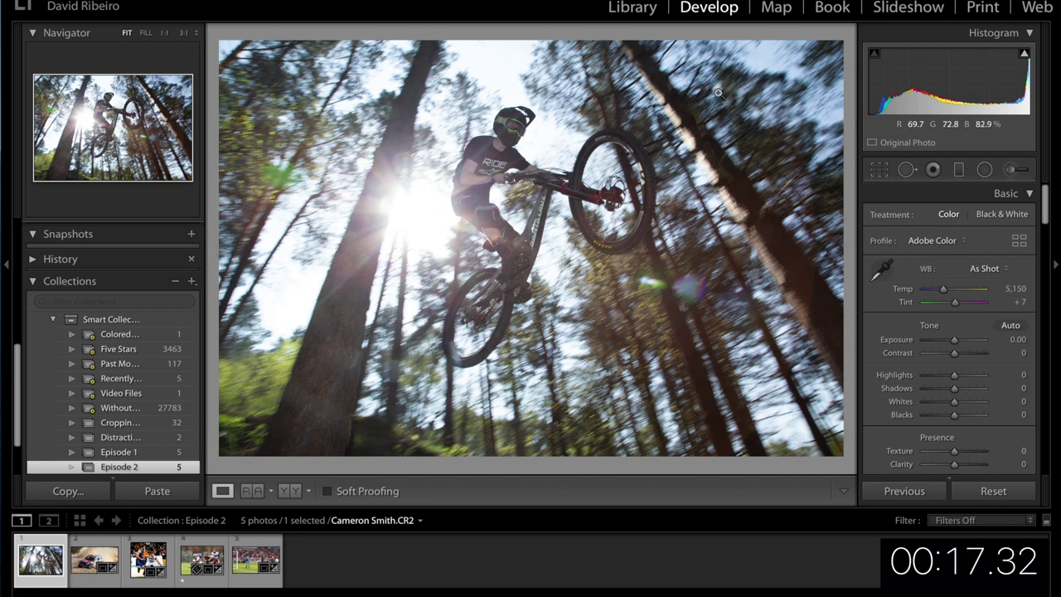
- Add a radial filter around the sun behind the rider and set its Dehaze to 100
{"action": "left_click", "coordinate": [985, 169]}
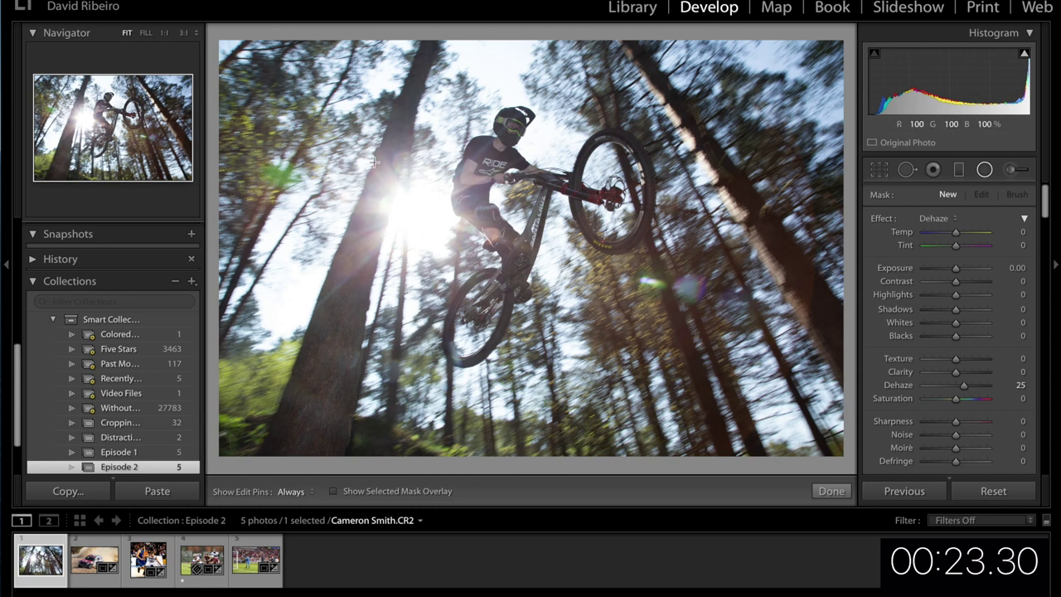
{"action": "left_click_drag", "start_coordinate": [376, 163], "coordinate": [450, 245]}
{"action": "left_click_drag", "start_coordinate": [361, 142], "coordinate": [396, 192]}
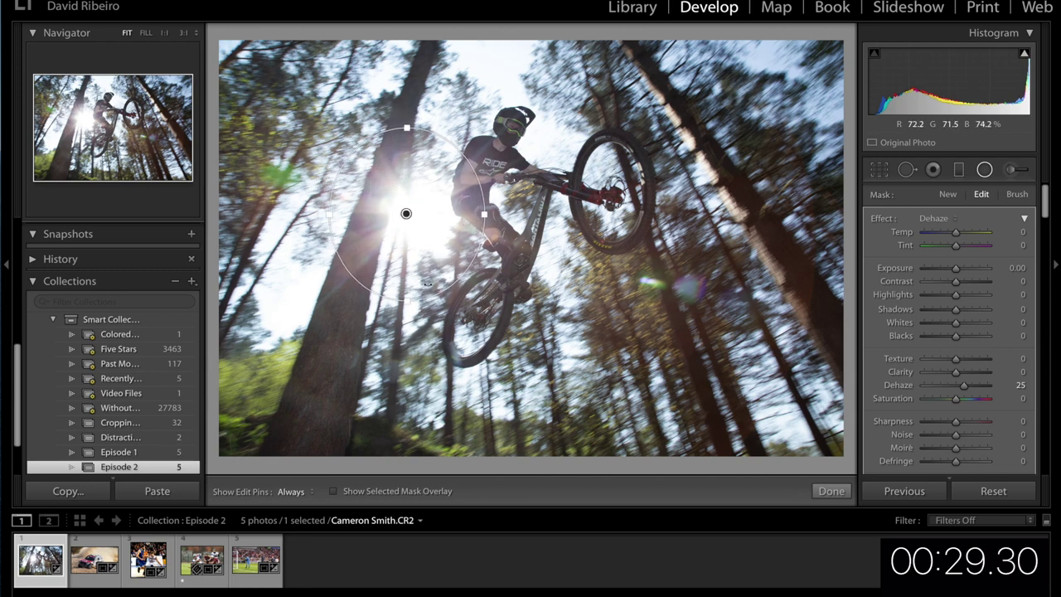
{"action": "left_click_drag", "start_coordinate": [960, 383], "coordinate": [1016, 389]}
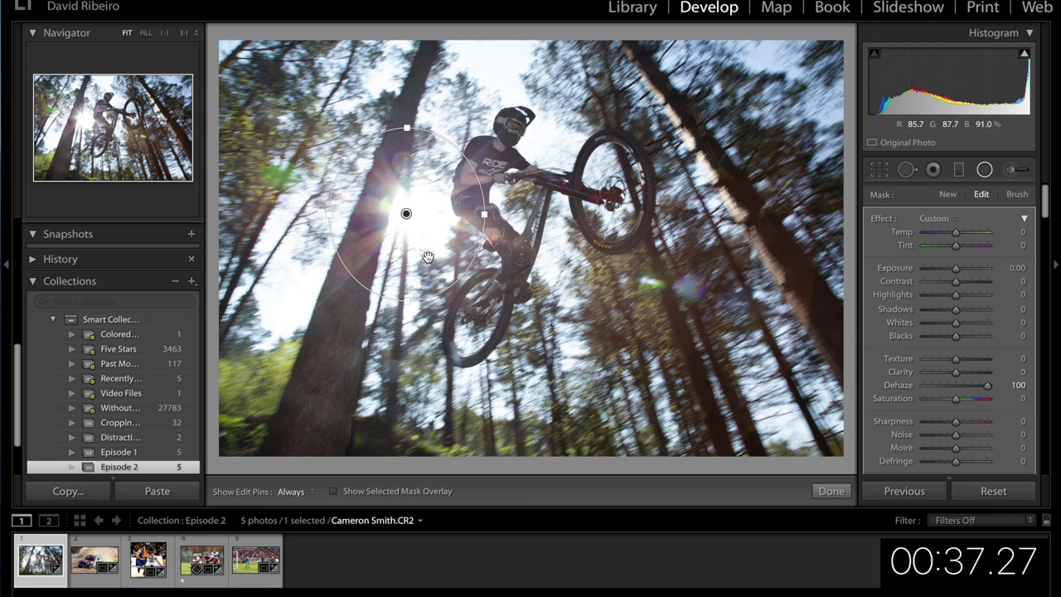
{"action": "left_click", "coordinate": [833, 492]}
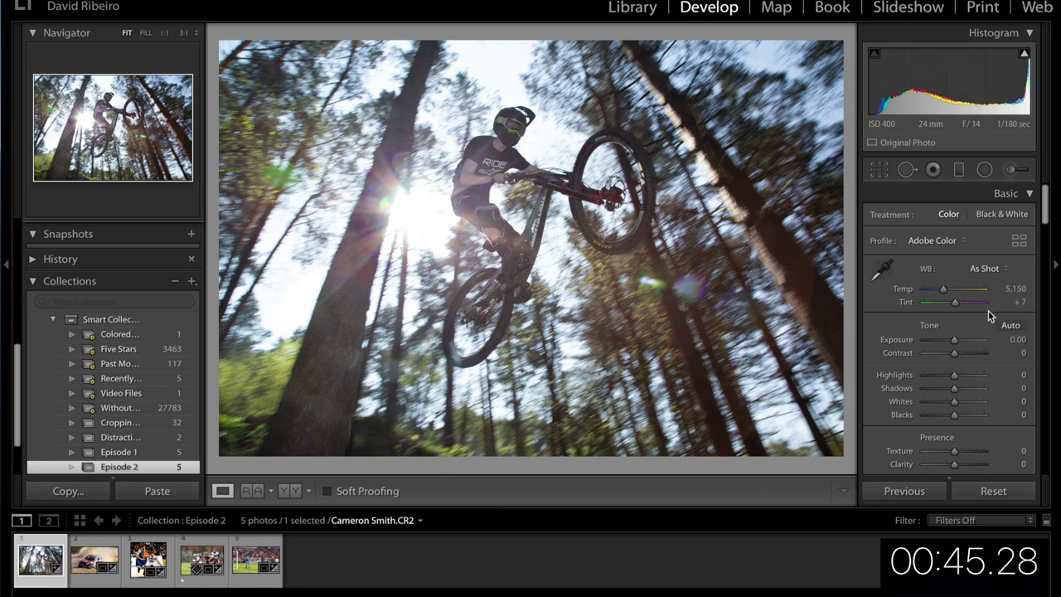
- Set the photo's overall Exposure to +0.15 and Shadows to −19
{"action": "left_click_drag", "start_coordinate": [956, 347], "coordinate": [958, 348]}
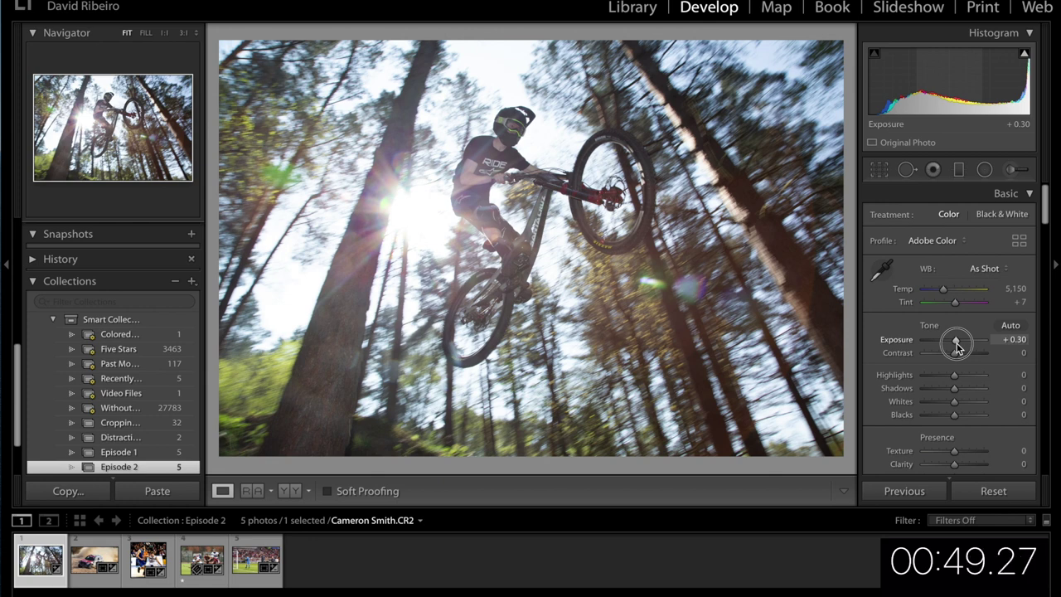
{"action": "left_click_drag", "start_coordinate": [958, 346], "coordinate": [954, 344]}
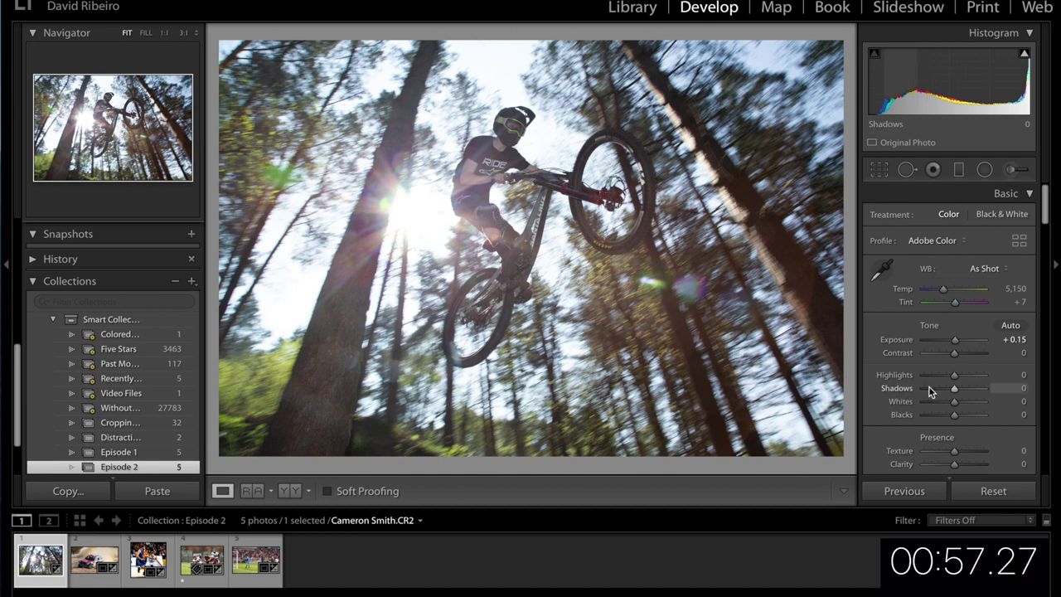
{"action": "left_click_drag", "start_coordinate": [955, 394], "coordinate": [950, 392]}
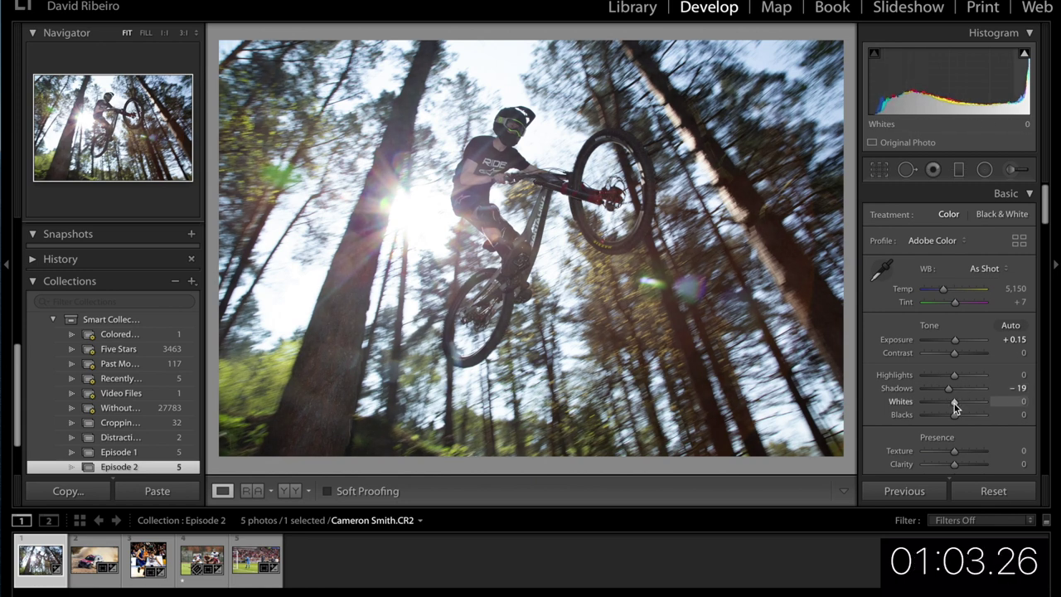
- Lower the photo's Whites to −44 and Blacks to −9
{"action": "left_click_drag", "start_coordinate": [954, 405], "coordinate": [943, 405]}
{"action": "key", "text": "j"}
{"action": "key", "text": "j"}
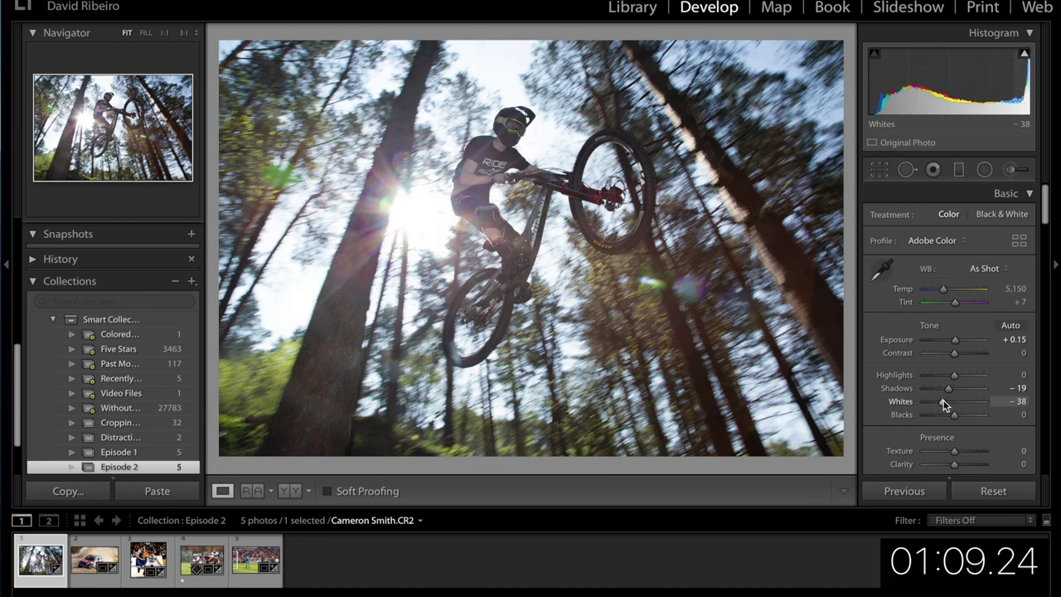
{"action": "left_click_drag", "start_coordinate": [945, 406], "coordinate": [943, 407]}
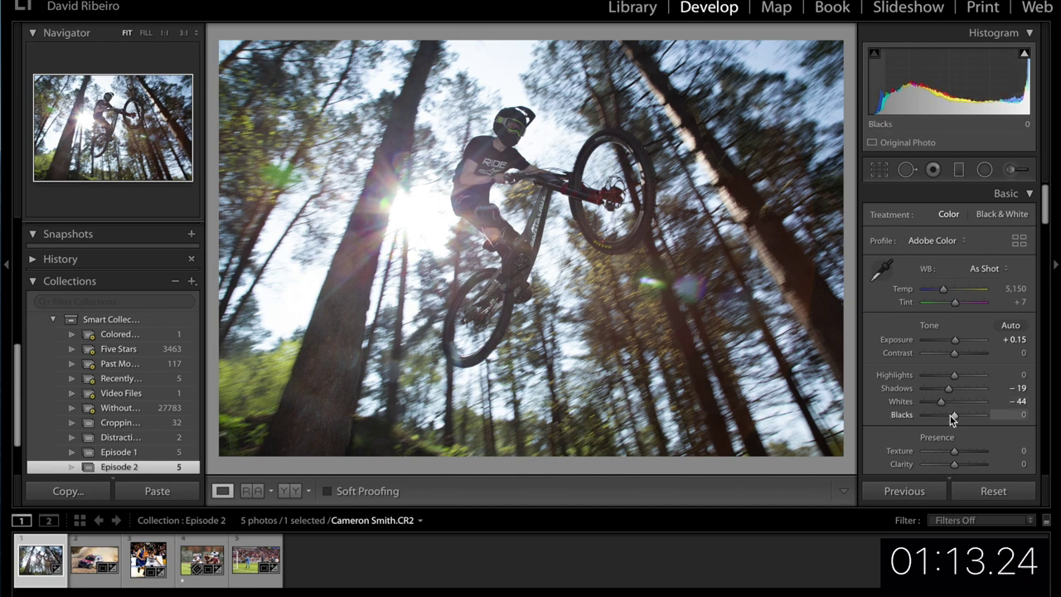
{"action": "left_click_drag", "start_coordinate": [953, 416], "coordinate": [952, 421]}
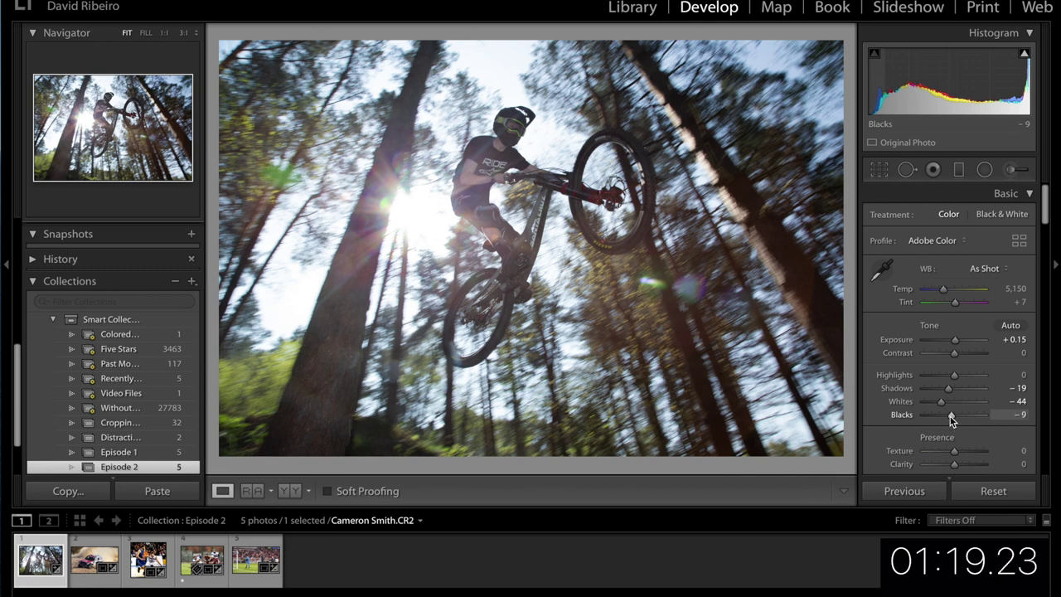
- Raise the photo's Texture to +61, judging the detail on the rider and bike at 1:1
{"action": "left_click", "coordinate": [541, 209]}
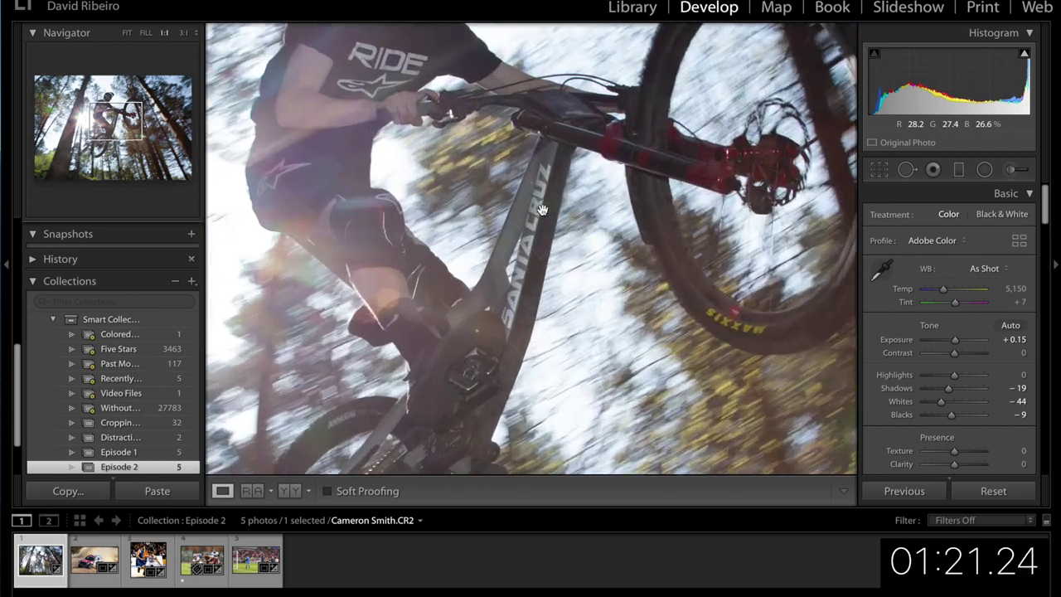
{"action": "left_click_drag", "start_coordinate": [535, 164], "coordinate": [570, 250]}
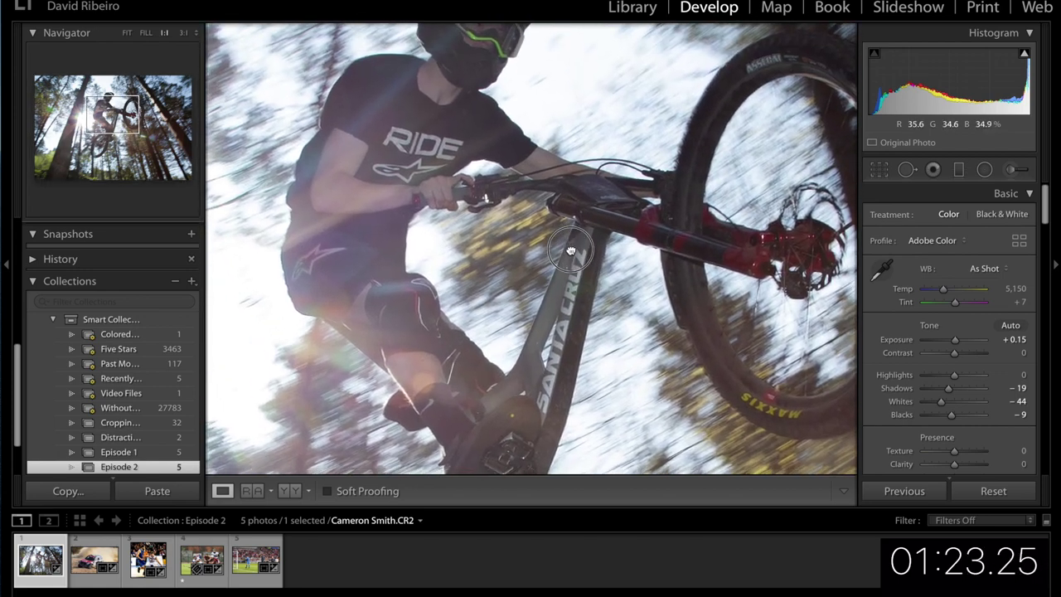
{"action": "scroll", "coordinate": [956, 439], "scroll_direction": "down", "scroll_amount": 1}
{"action": "mouse_move", "coordinate": [955, 445]}
{"action": "left_mouse_down"}
{"action": "mouse_move", "coordinate": [993, 445]}
{"action": "mouse_move", "coordinate": [973, 446]}
{"action": "left_mouse_up"}
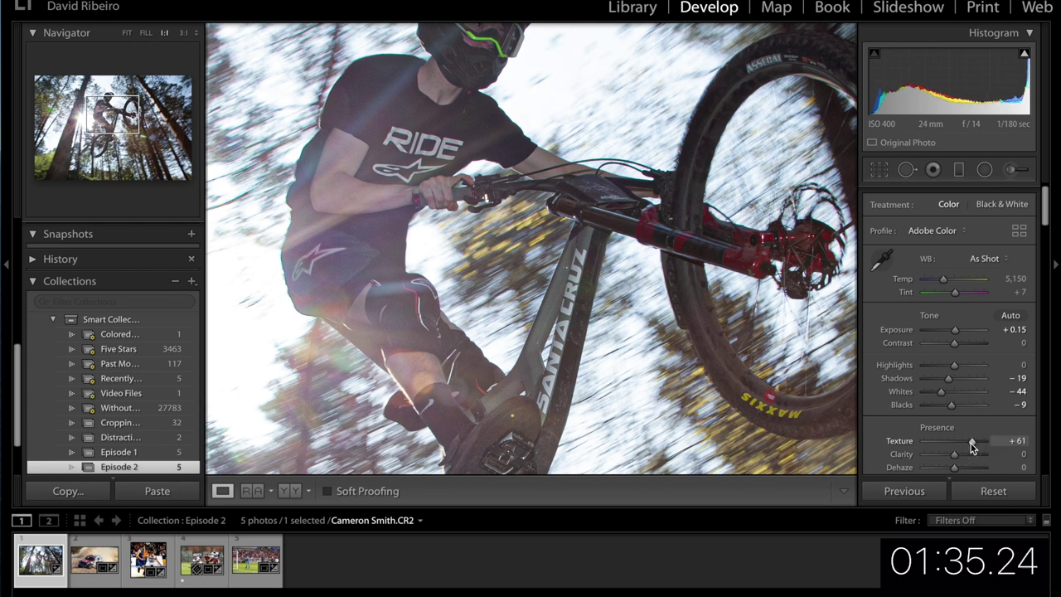
{"action": "left_click", "coordinate": [650, 354]}
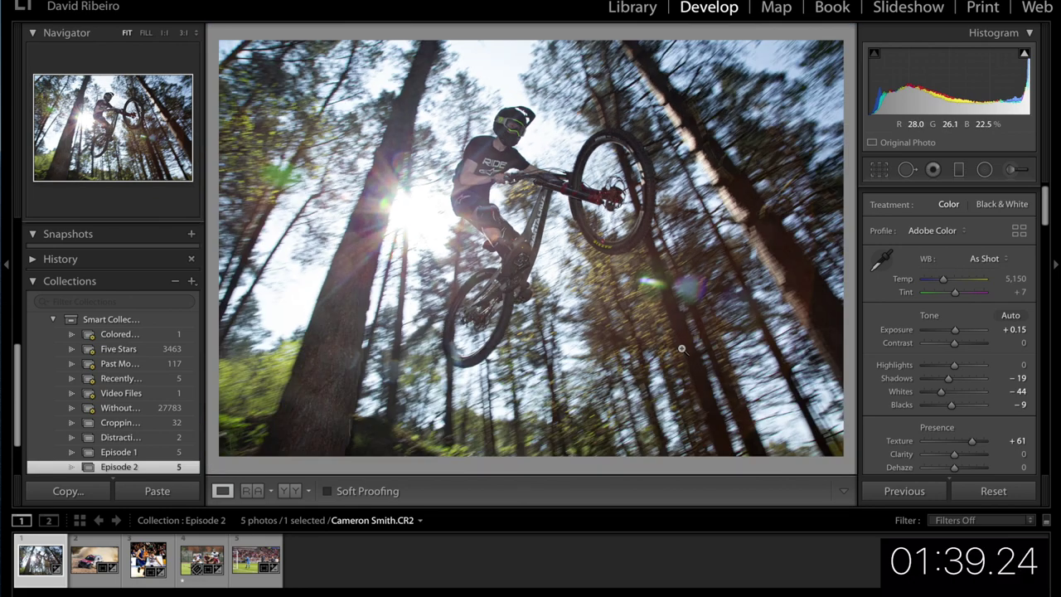
- Darken the photo's upper-left sky and trees with a slanted graduated filter at Exposure −0.92
{"action": "left_click", "coordinate": [959, 171]}
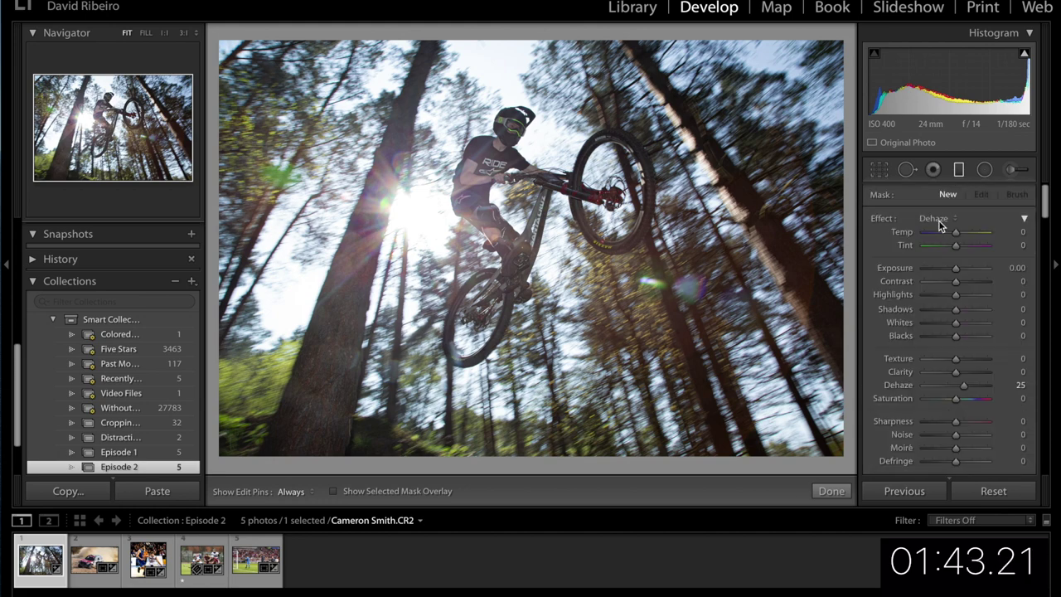
{"action": "left_click", "coordinate": [939, 220]}
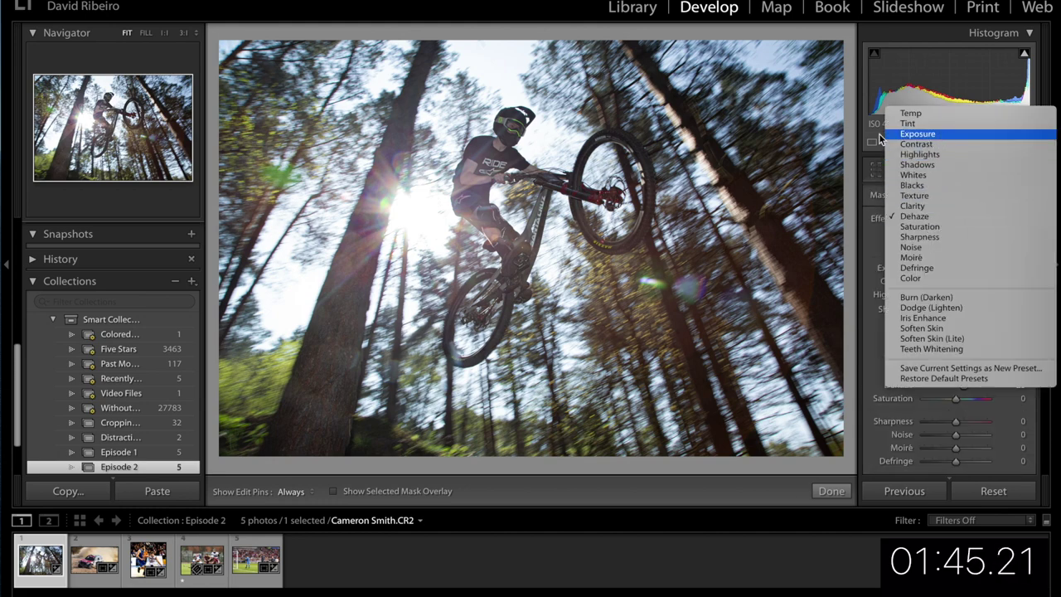
{"action": "left_click", "coordinate": [918, 133]}
{"action": "left_click_drag", "start_coordinate": [371, 27], "coordinate": [411, 141]}
{"action": "double_click", "coordinate": [895, 268]}
{"action": "left_click_drag", "start_coordinate": [957, 272], "coordinate": [951, 272]}
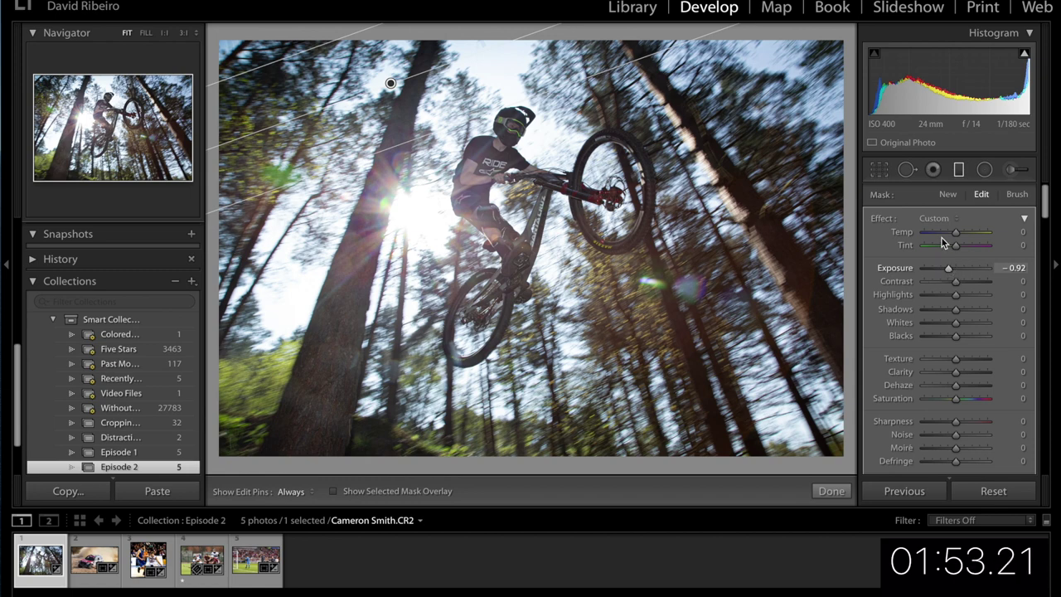
{"action": "left_click", "coordinate": [832, 491]}
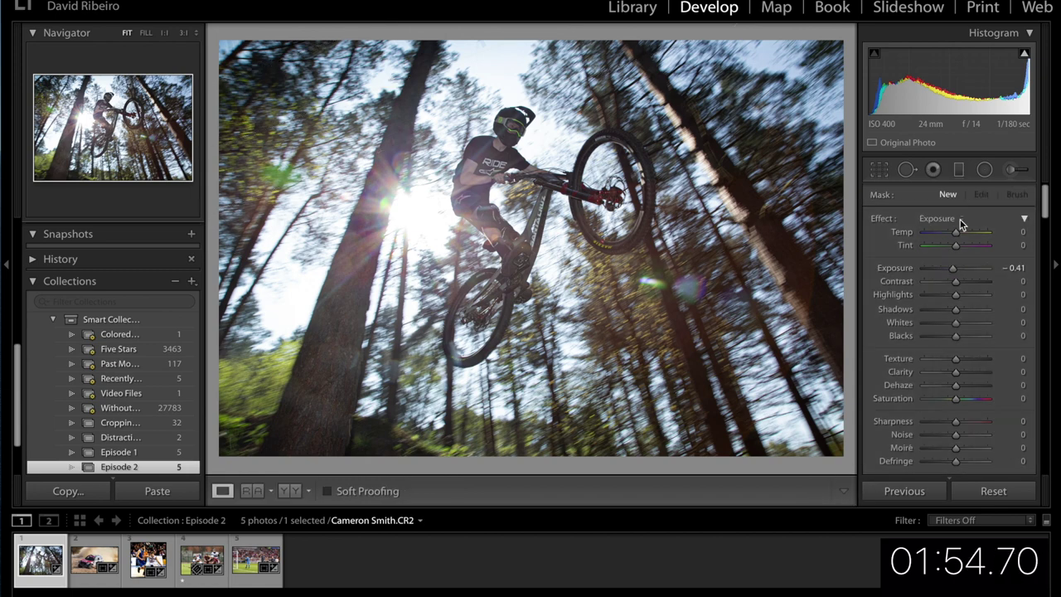
- Add a second graduated filter reaching in diagonally from the photo's lower-left corner, with Exposure −0.30
{"action": "left_click", "coordinate": [959, 169]}
{"action": "left_click_drag", "start_coordinate": [249, 414], "coordinate": [404, 332]}
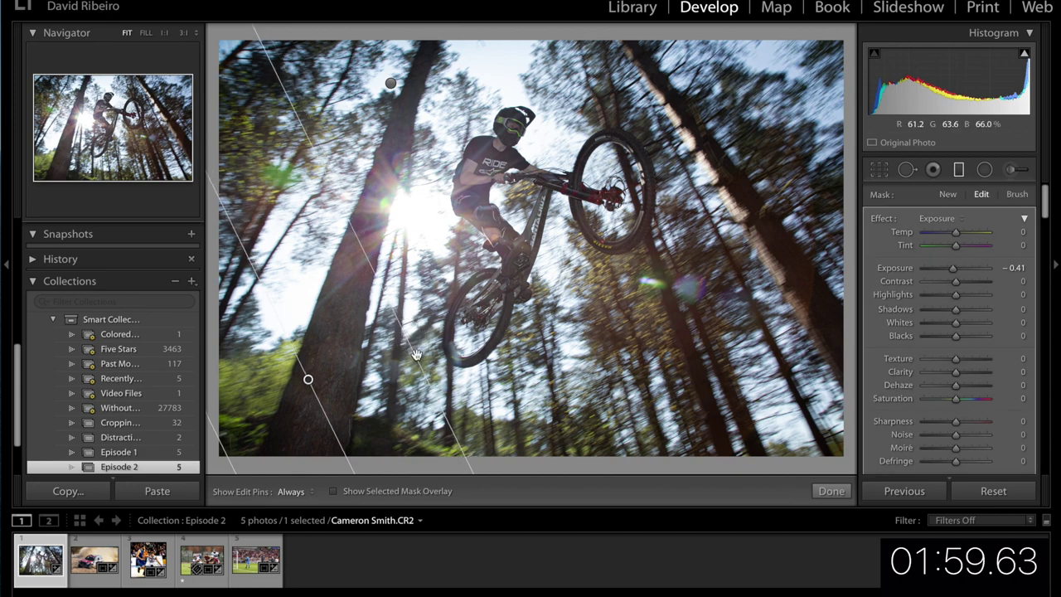
{"action": "double_click", "coordinate": [902, 276]}
{"action": "left_click_drag", "start_coordinate": [957, 274], "coordinate": [956, 275]}
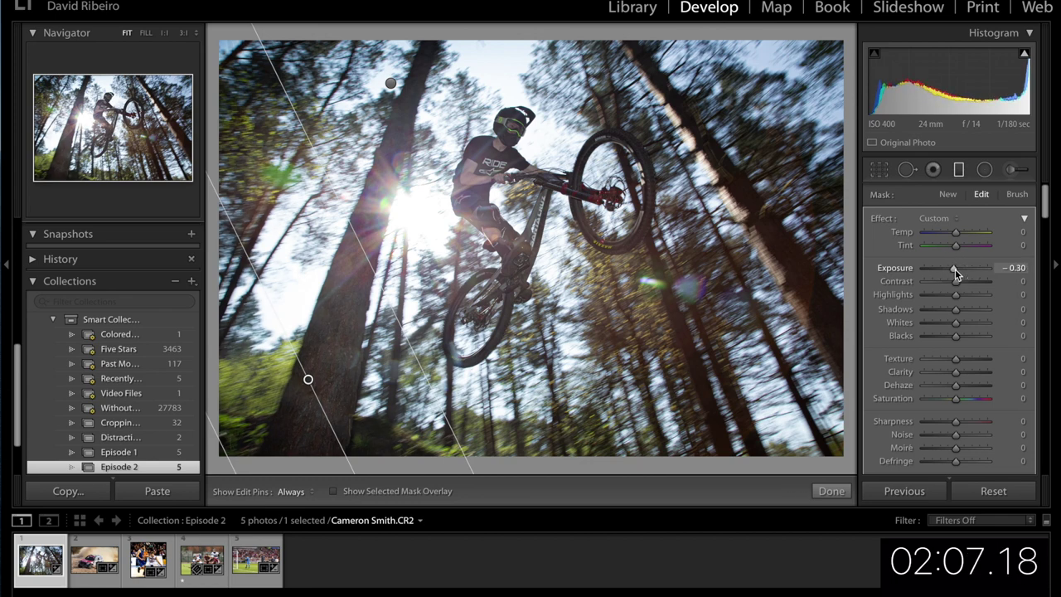
{"action": "left_click", "coordinate": [832, 493]}
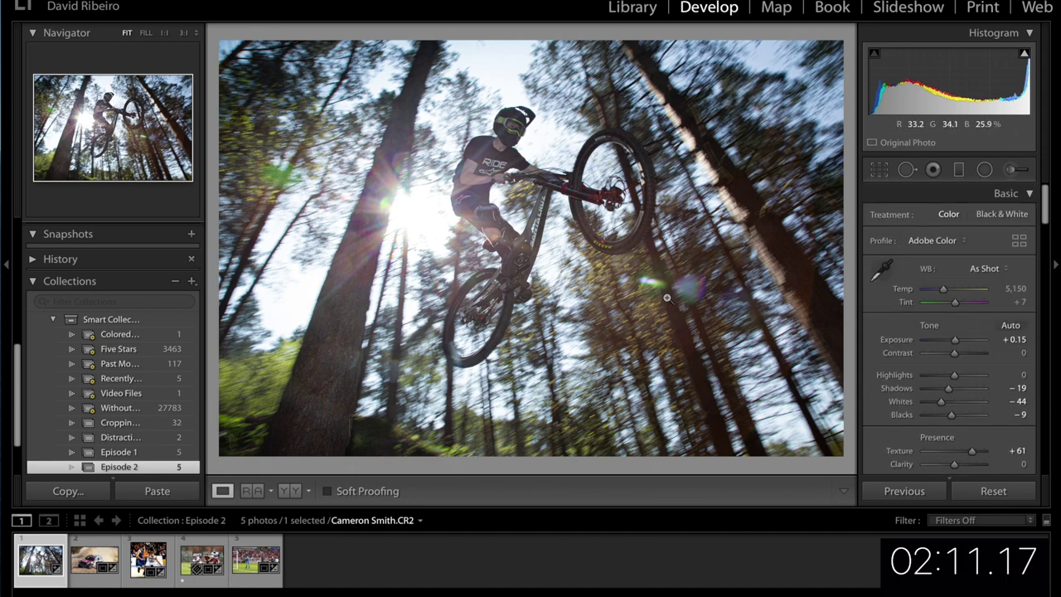
- Place a tilted oval radial filter at Exposure −0.41 over the rider and bike, adjusting its size, rotation and position
{"action": "left_click", "coordinate": [985, 170]}
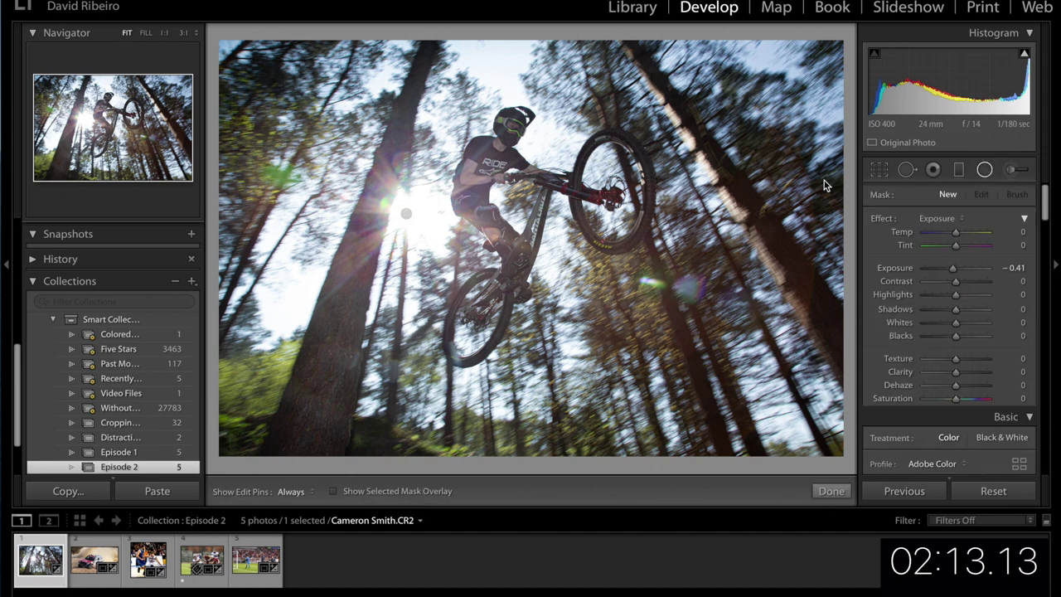
{"action": "left_click_drag", "start_coordinate": [495, 148], "coordinate": [586, 276]}
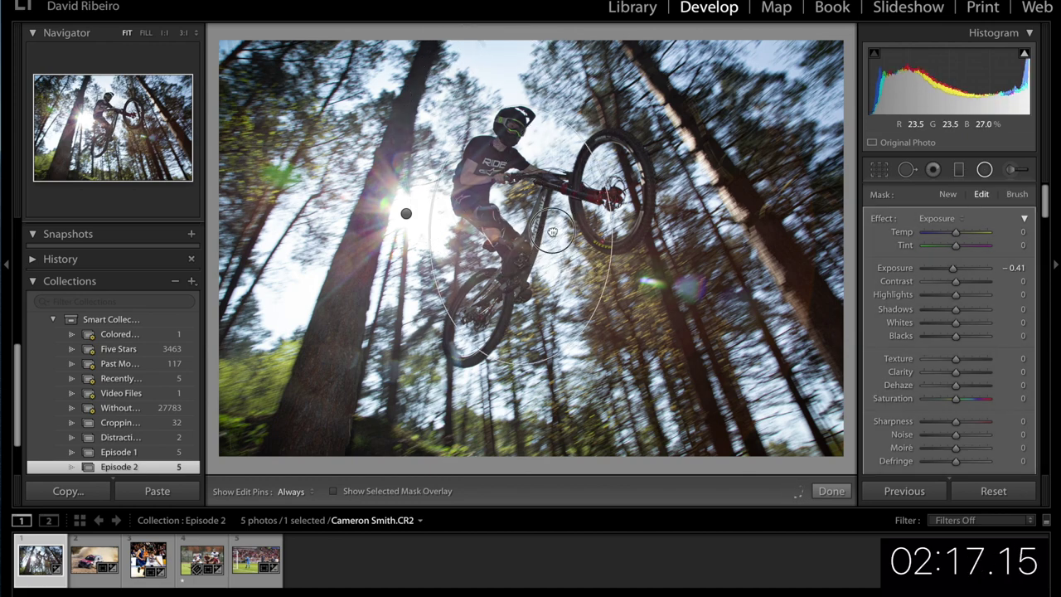
{"action": "left_click_drag", "start_coordinate": [495, 148], "coordinate": [520, 249]}
{"action": "left_click_drag", "start_coordinate": [616, 251], "coordinate": [620, 290]}
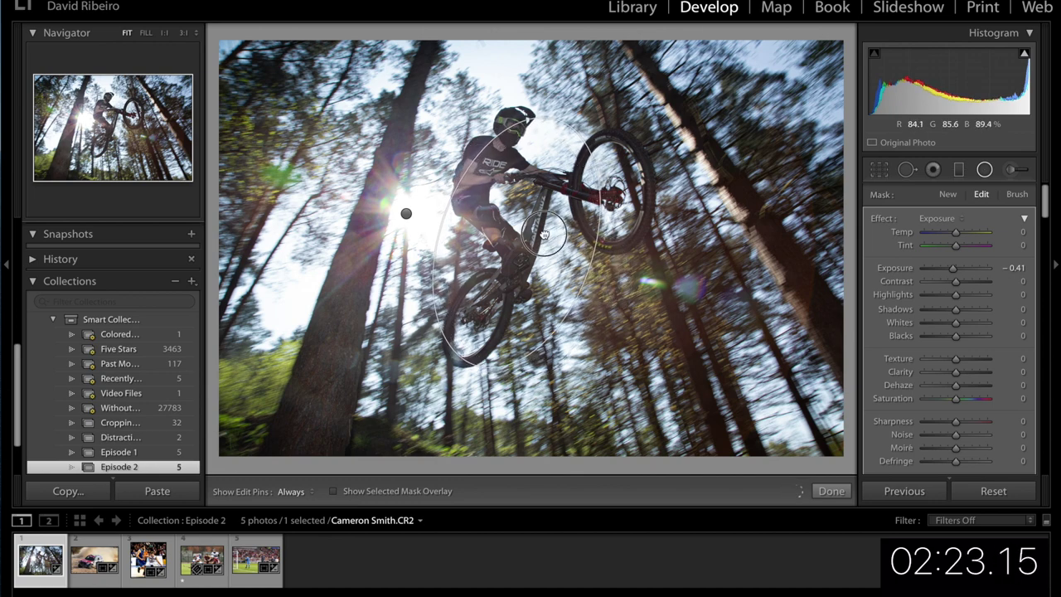
{"action": "left_click_drag", "start_coordinate": [551, 121], "coordinate": [577, 79]}
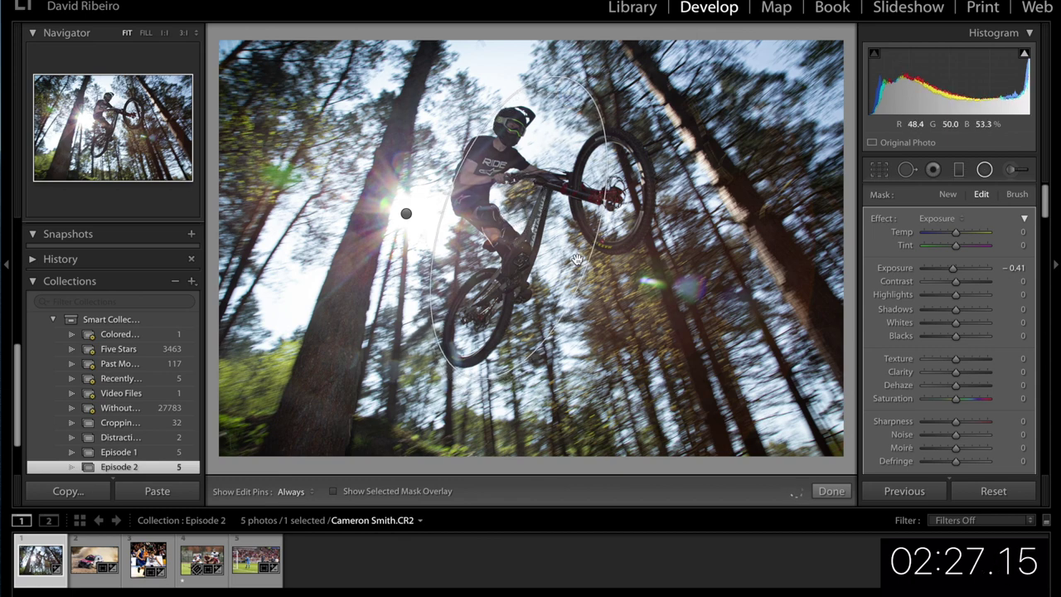
{"action": "left_click_drag", "start_coordinate": [588, 255], "coordinate": [602, 256]}
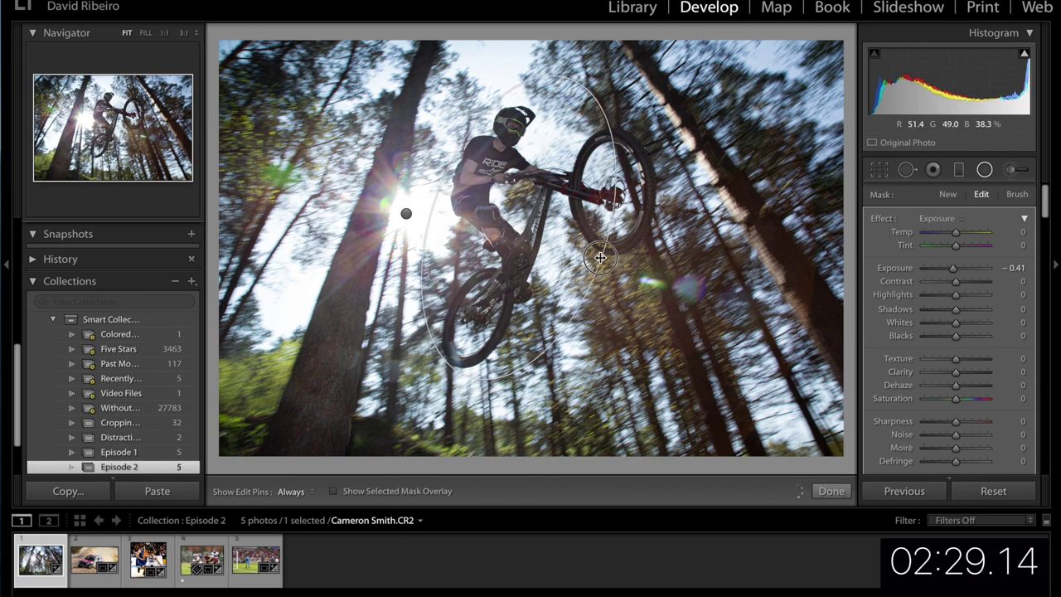
{"action": "left_click_drag", "start_coordinate": [549, 235], "coordinate": [554, 227]}
{"action": "left_click_drag", "start_coordinate": [568, 342], "coordinate": [593, 329]}
{"action": "left_click_drag", "start_coordinate": [539, 292], "coordinate": [544, 286]}
{"action": "left_click_drag", "start_coordinate": [546, 56], "coordinate": [545, 72]}
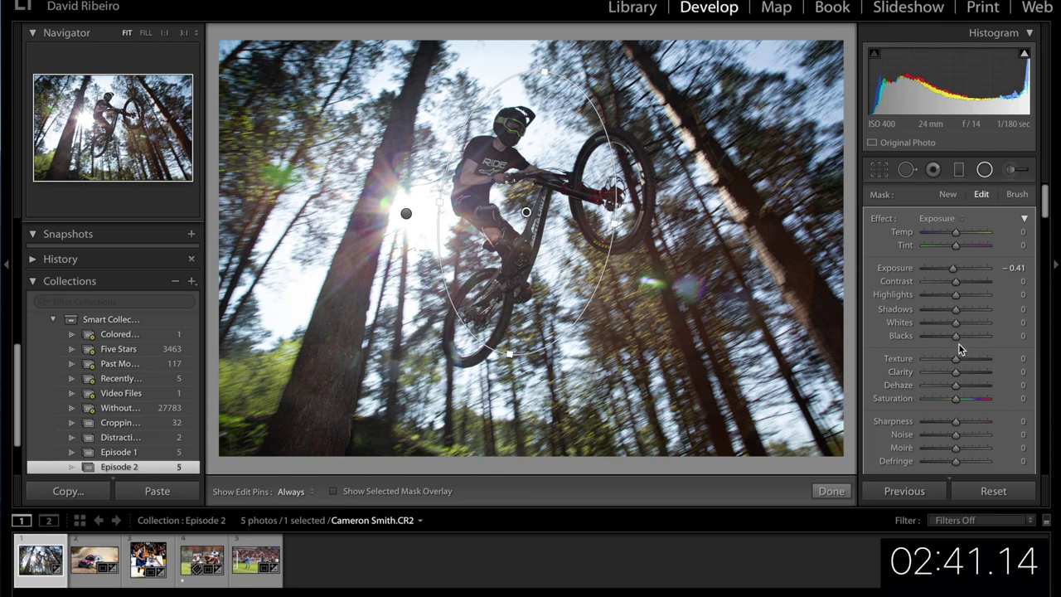
- Lower the Blacks moderately in the radial filter over the rider and finish the mask
{"action": "left_click_drag", "start_coordinate": [957, 334], "coordinate": [943, 340]}
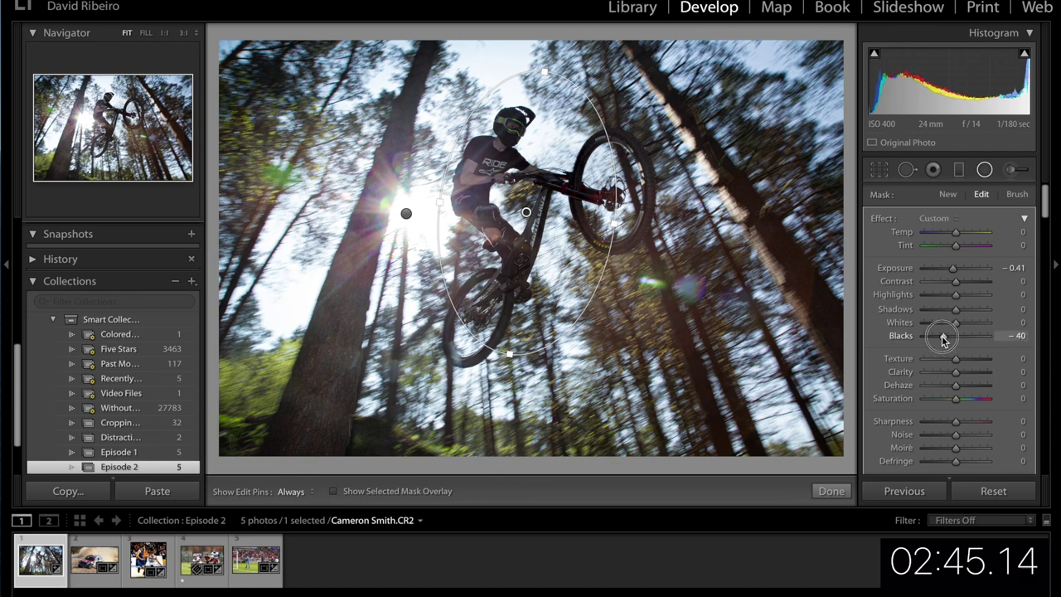
{"action": "left_click_drag", "start_coordinate": [942, 338], "coordinate": [948, 338]}
{"action": "left_click", "coordinate": [839, 491]}
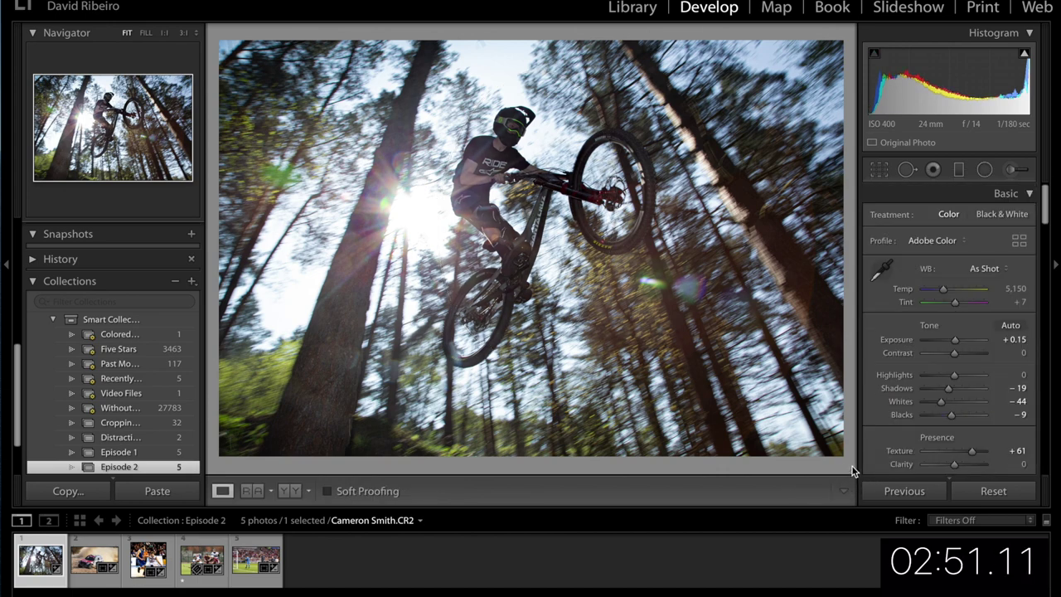
- Compare the edit with the original photo and raise the overall Exposure to +0.40
{"action": "key", "text": "backslash"}
{"action": "key", "text": "backslash"}
{"action": "left_click_drag", "start_coordinate": [955, 341], "coordinate": [958, 343]}
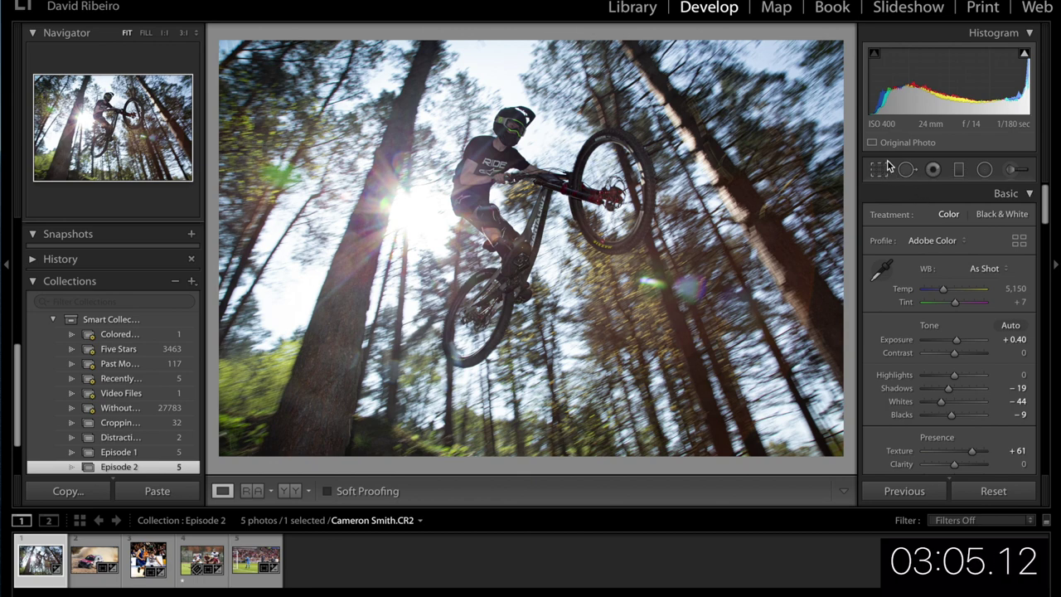
- Crop the photo to a 16 x 9 aspect ratio, shifting the picture down in the frame for more space above the rider
{"action": "left_click", "coordinate": [885, 171]}
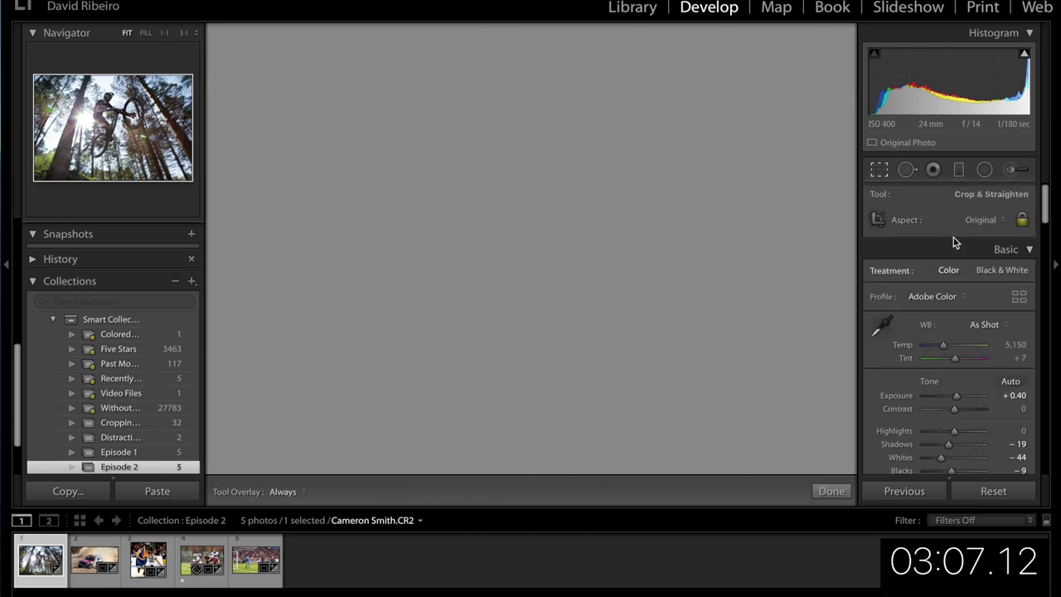
{"action": "left_click", "coordinate": [966, 220]}
{"action": "left_click", "coordinate": [971, 318]}
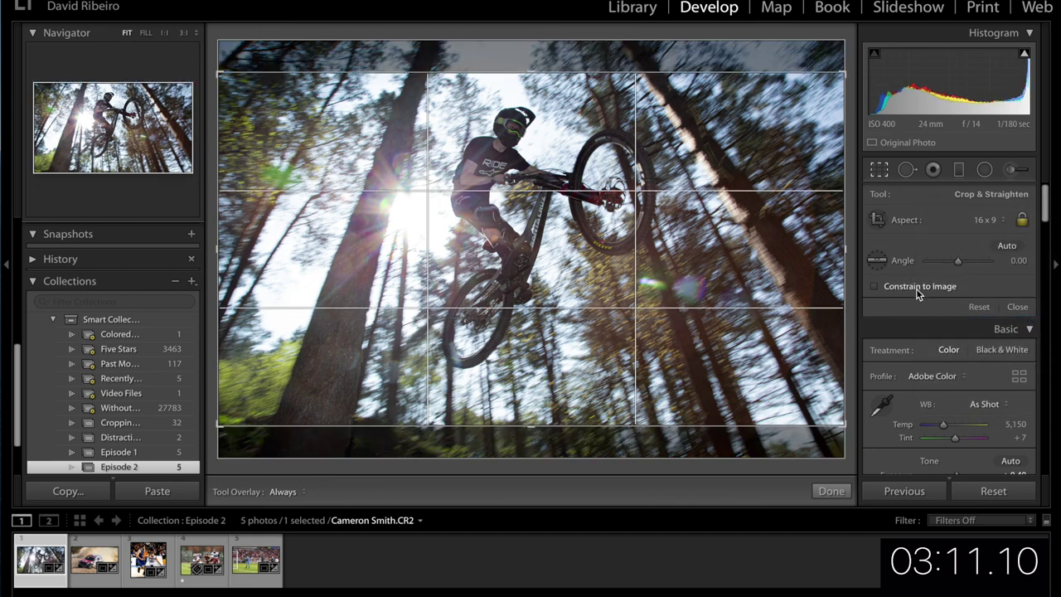
{"action": "left_click_drag", "start_coordinate": [692, 268], "coordinate": [691, 283]}
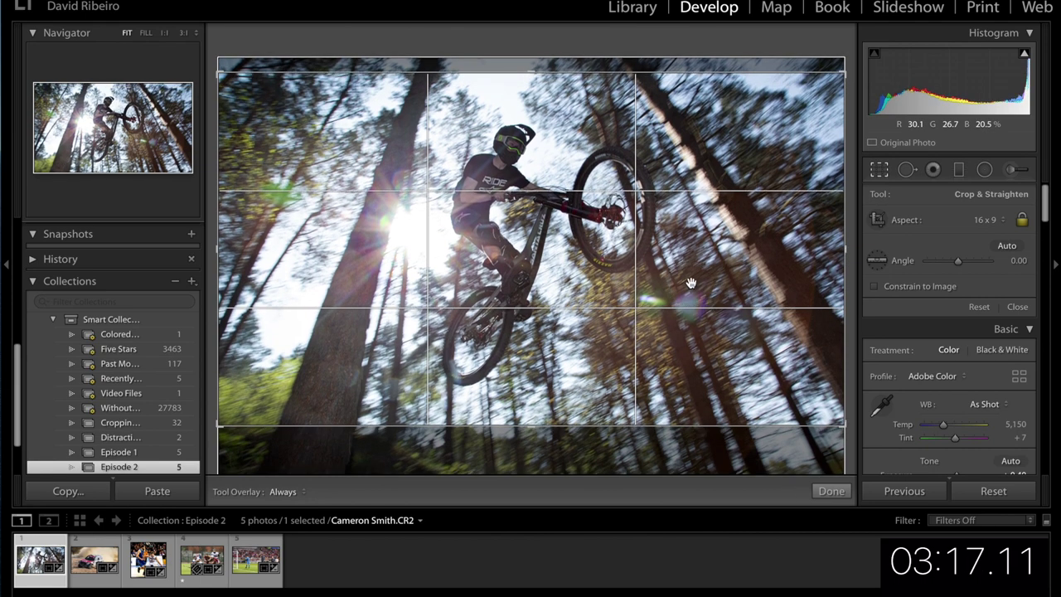
{"action": "left_click", "coordinate": [833, 491]}
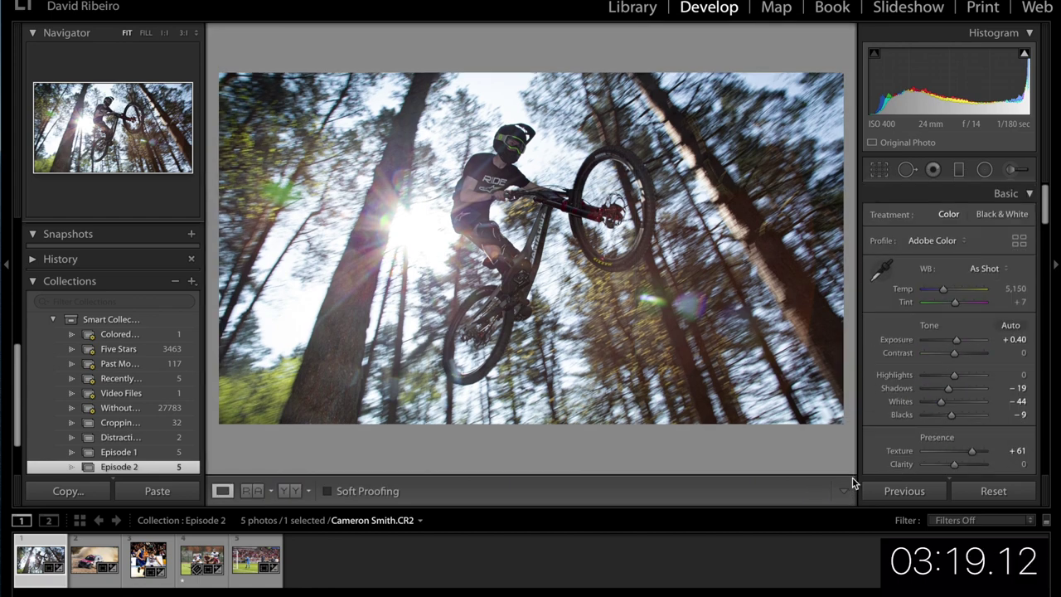
- Undo the 16 x 9 crop, restoring the photo's original framing, and finish cropping
{"action": "left_click", "coordinate": [879, 170]}
{"action": "key", "text": "ctrl+z"}
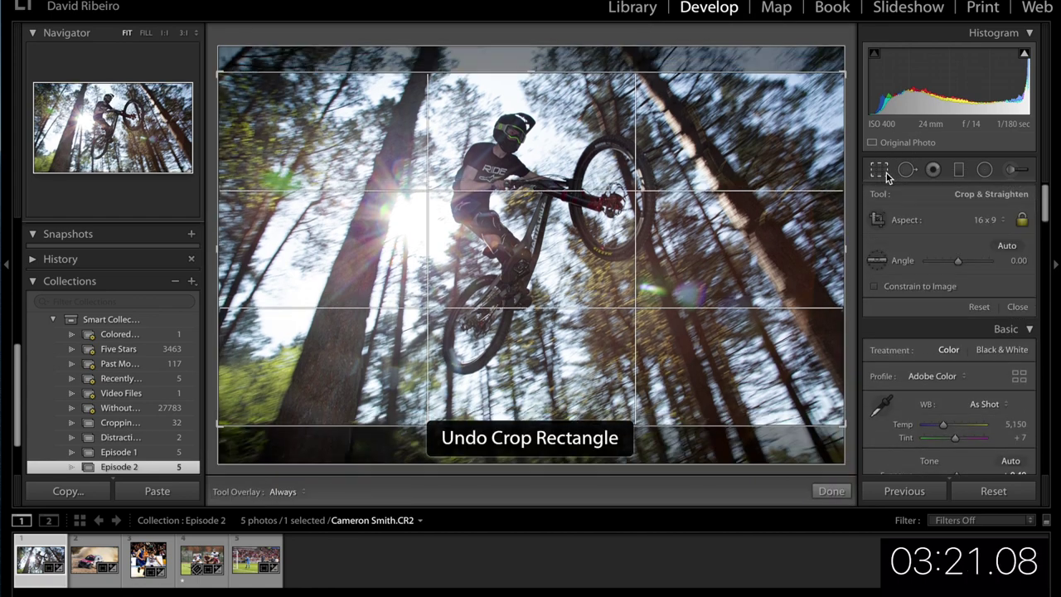
{"action": "key", "text": "ctrl+z"}
{"action": "key", "text": "ctrl+z"}
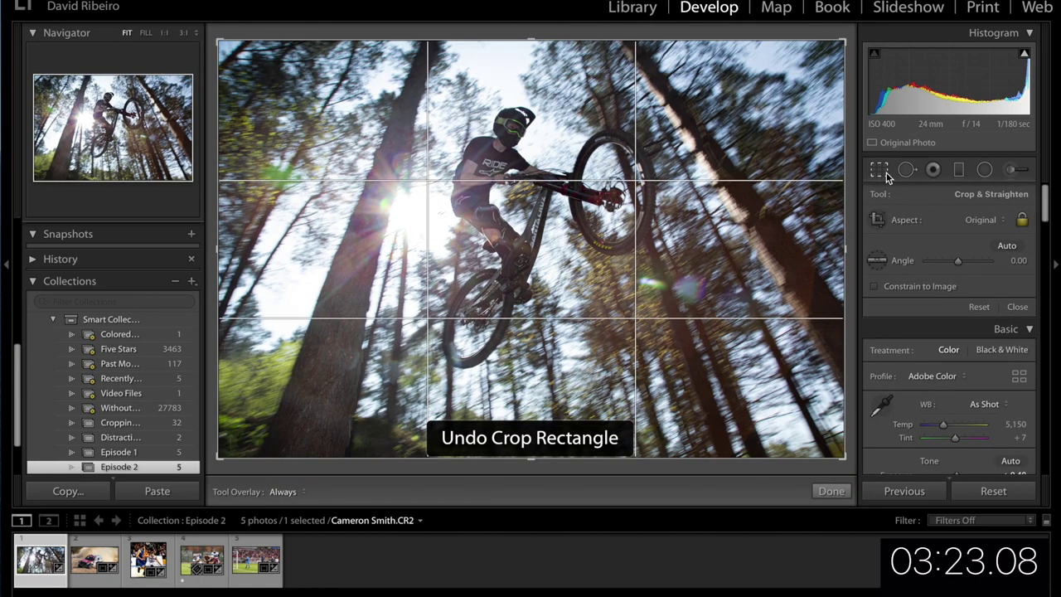
{"action": "left_click", "coordinate": [832, 495]}
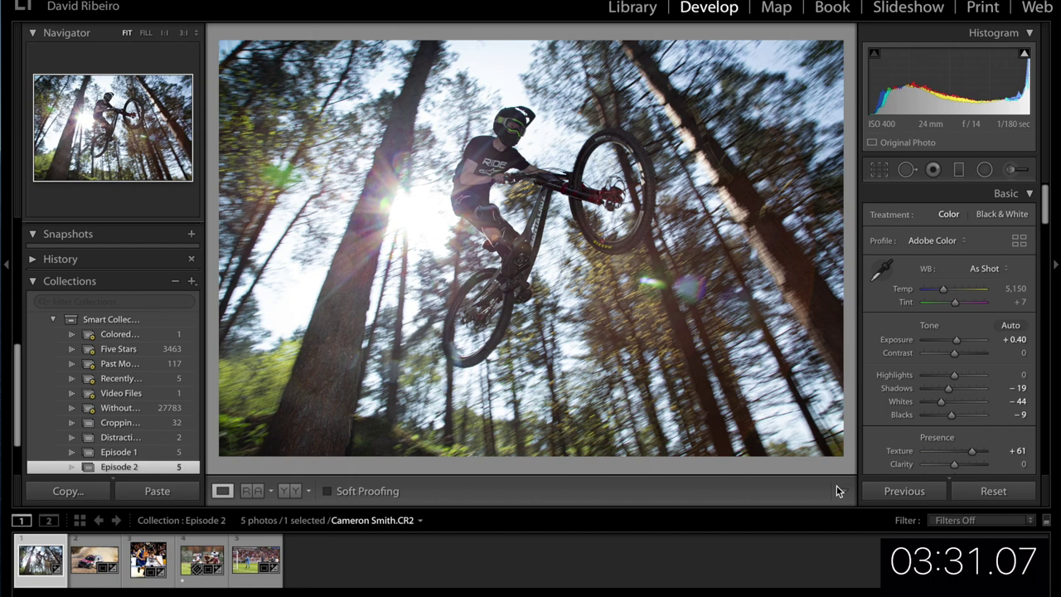
- Compare the edited photo with its unedited version side by side in an enlarged view, then return to the single view
{"action": "key", "text": "Tab"}
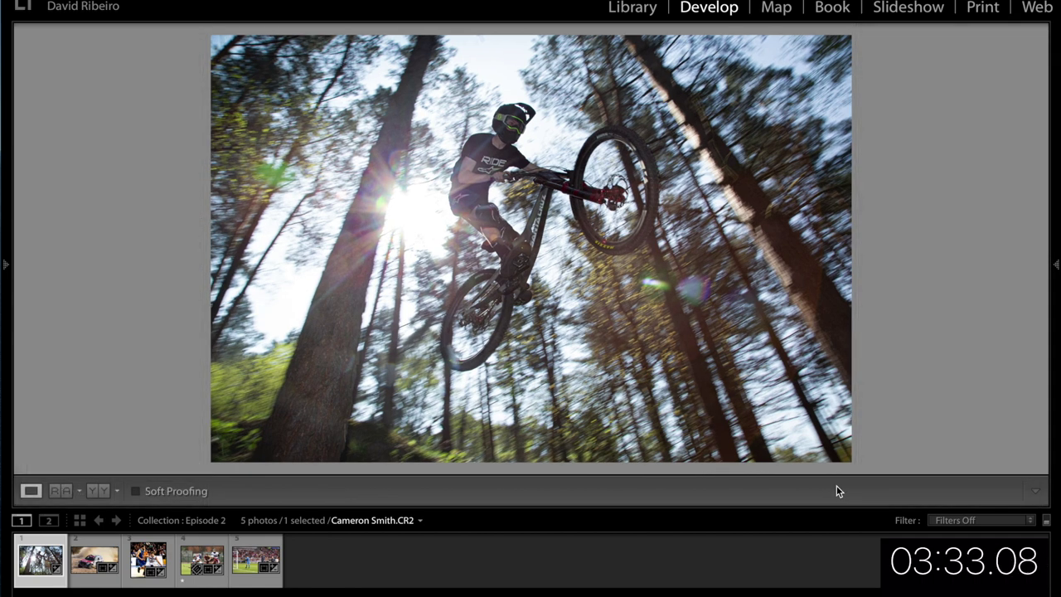
{"action": "key", "text": "y"}
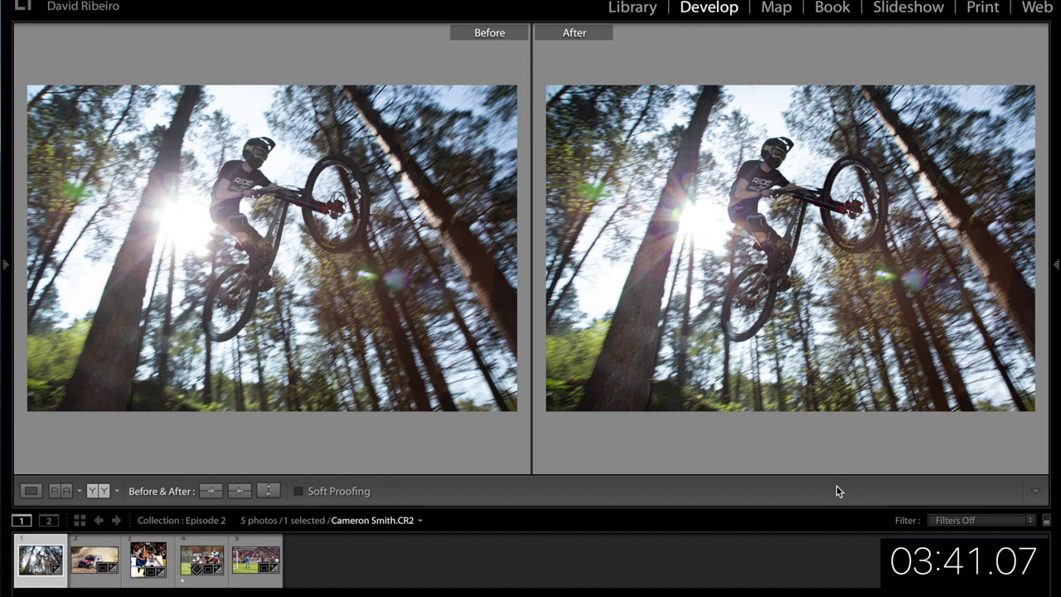
{"action": "key", "text": "y"}
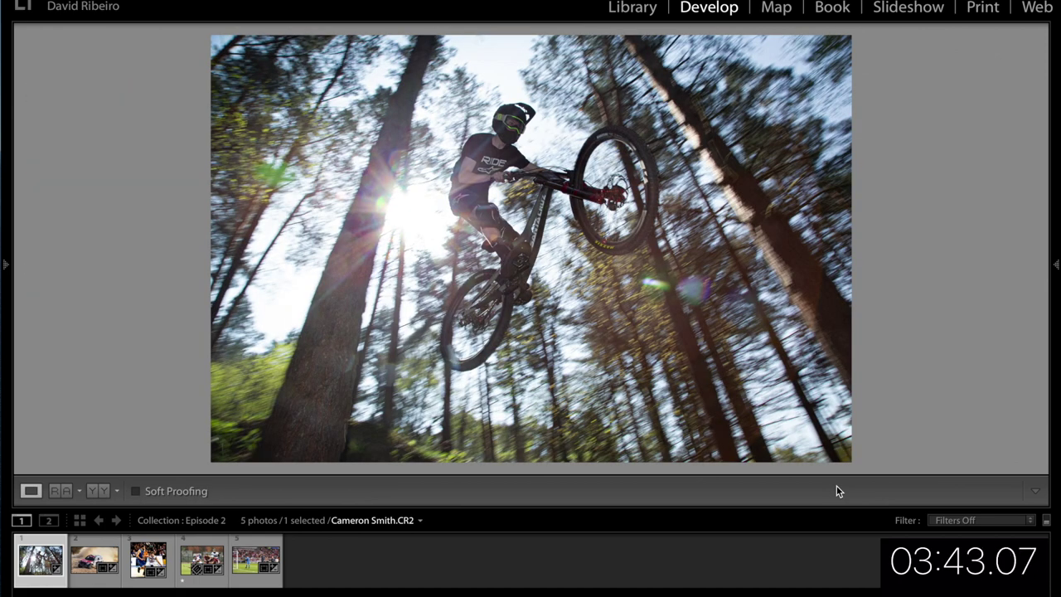
{"action": "key", "text": "Tab"}
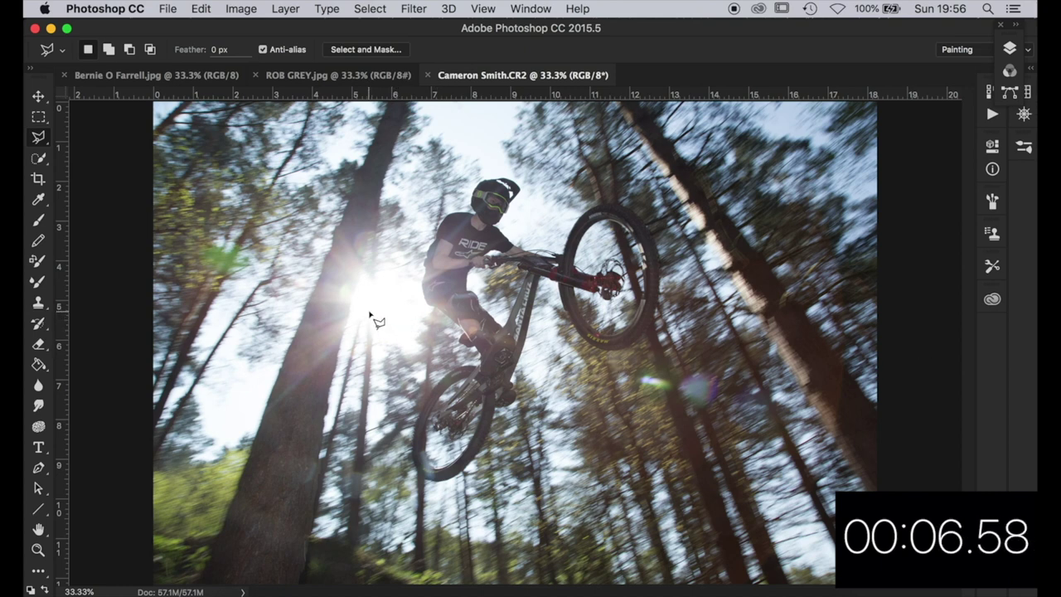
- Tighten the 5:7 landscape crop frame around the rider, trimming mostly the left side of the photo and a little of the bottom
{"action": "left_click", "coordinate": [38, 179]}
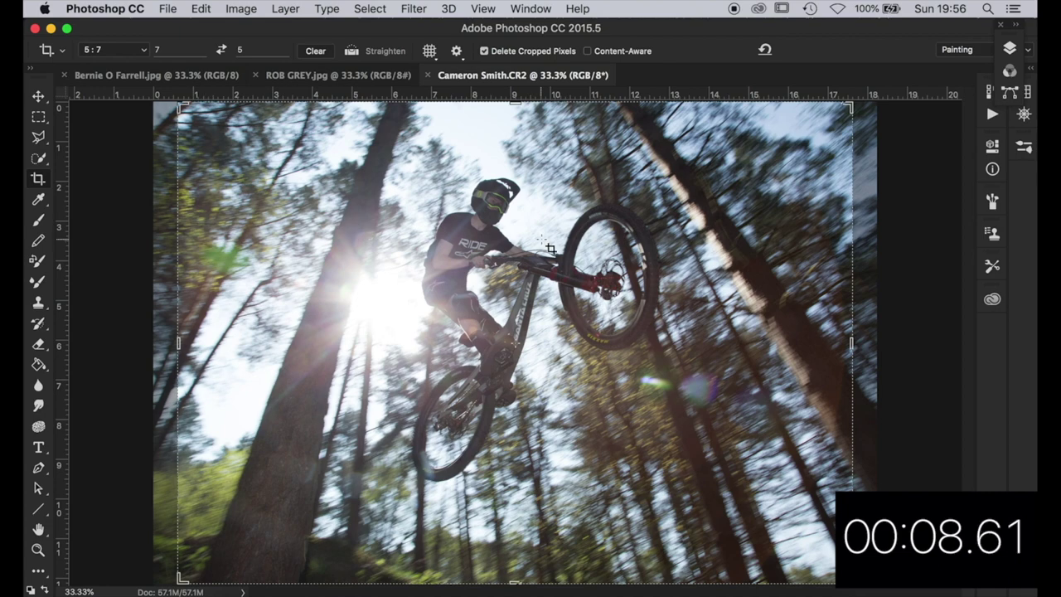
{"action": "left_click_drag", "start_coordinate": [181, 578], "coordinate": [209, 561]}
{"action": "left_click_drag", "start_coordinate": [461, 478], "coordinate": [446, 479]}
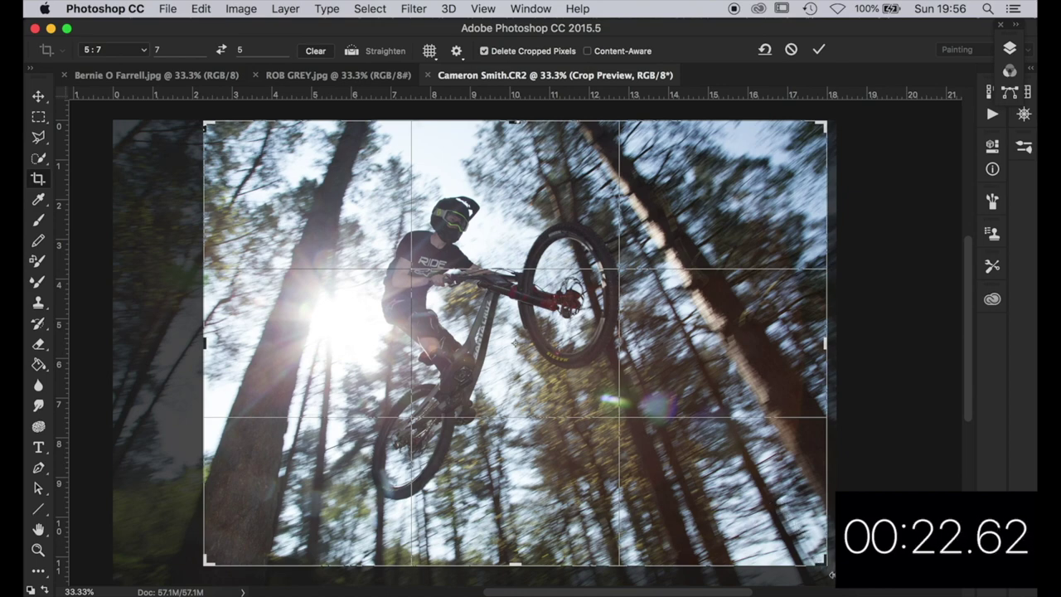
{"action": "left_click_drag", "start_coordinate": [446, 479], "coordinate": [445, 479]}
- Rotate the photo slightly clockwise inside the 5:7 crop frame to tilt the jump, and apply the crop
{"action": "left_click_drag", "start_coordinate": [834, 581], "coordinate": [827, 587]}
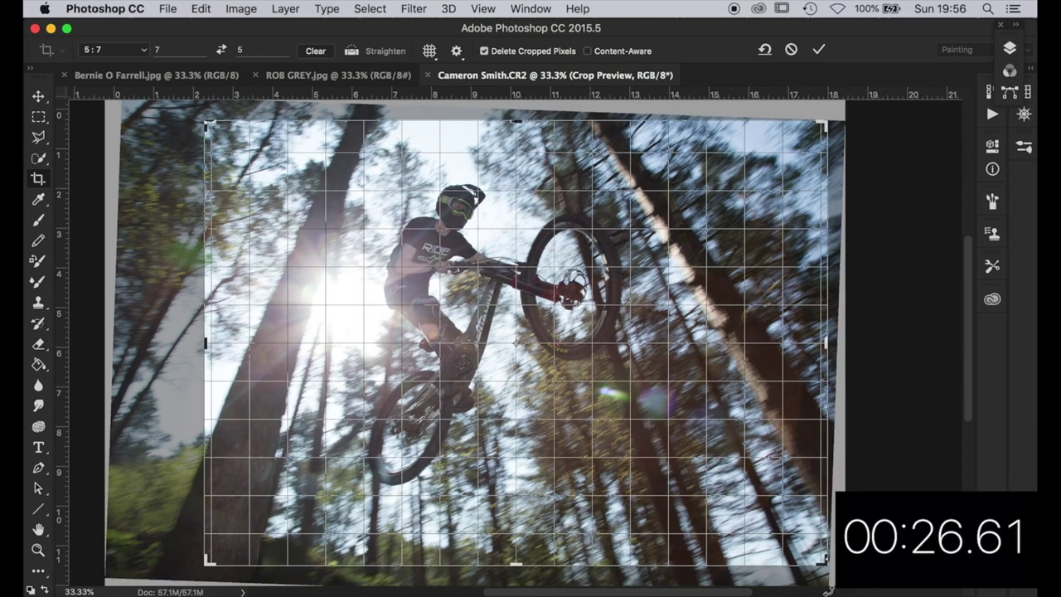
{"action": "left_click_drag", "start_coordinate": [828, 589], "coordinate": [824, 587]}
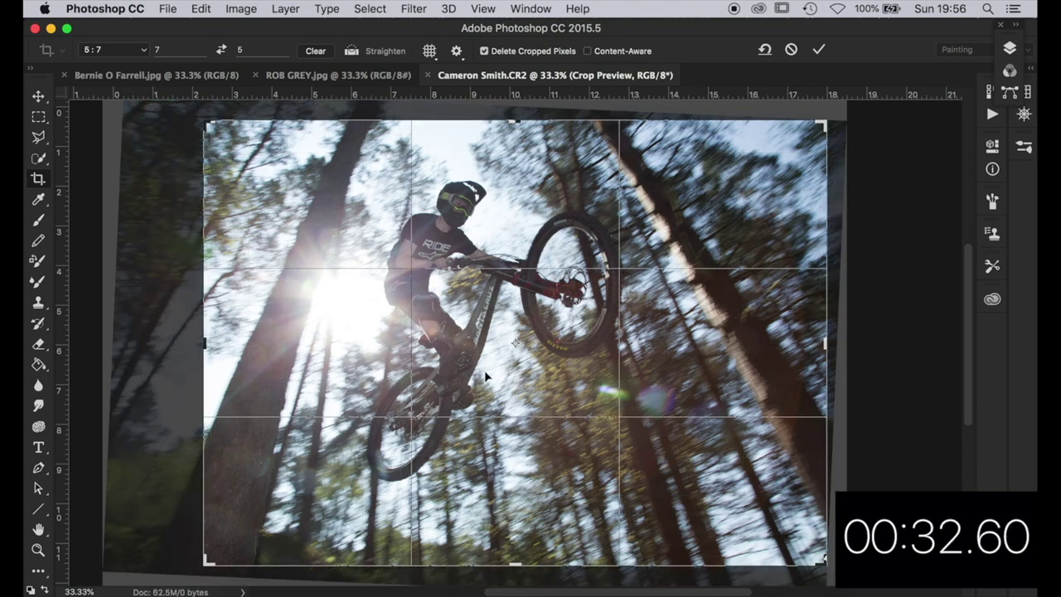
{"action": "left_click_drag", "start_coordinate": [832, 585], "coordinate": [818, 591]}
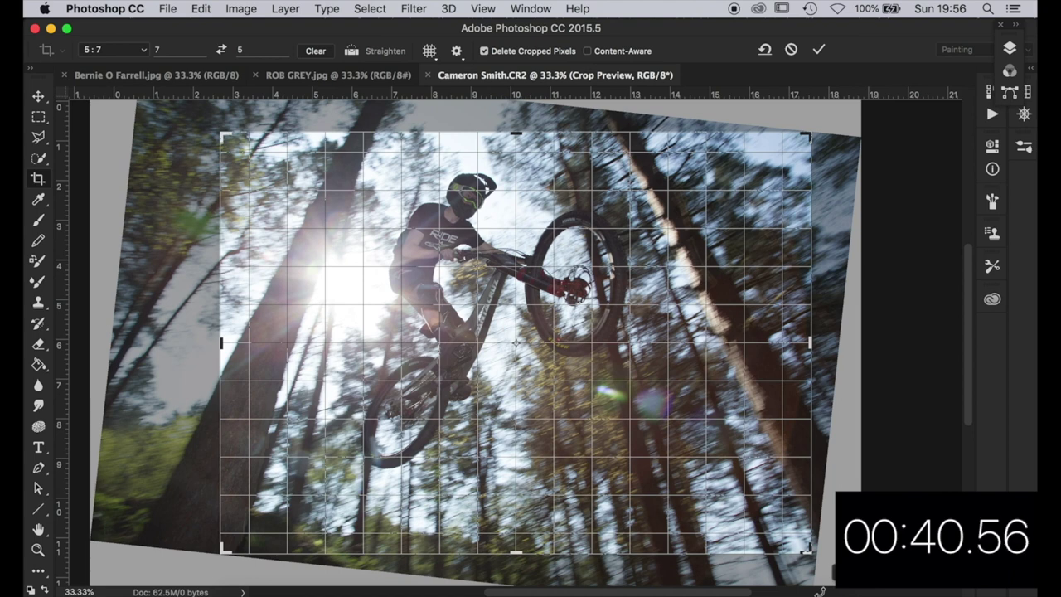
{"action": "left_click_drag", "start_coordinate": [819, 591], "coordinate": [819, 591]}
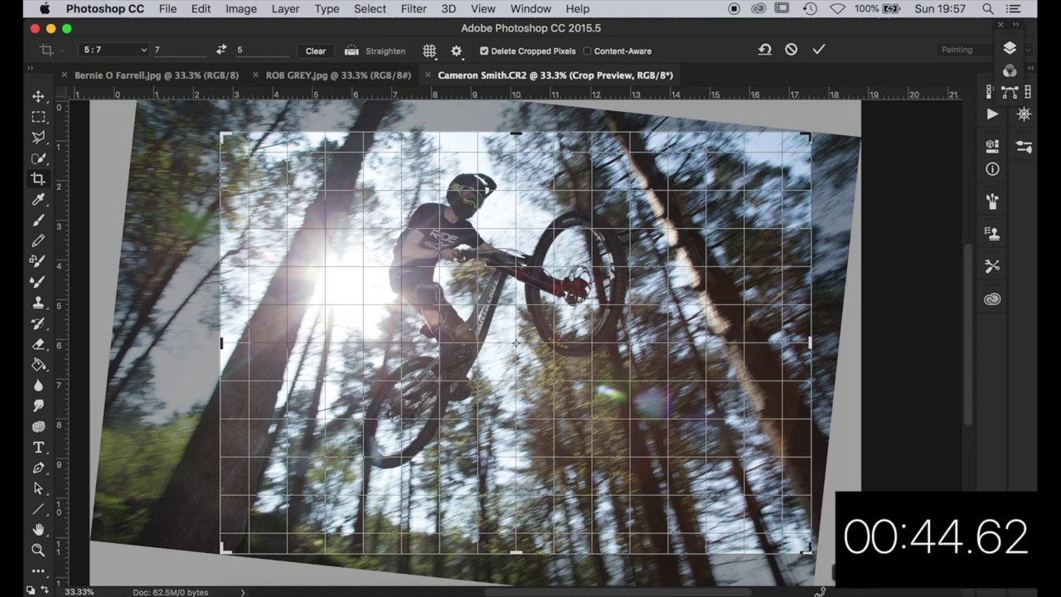
{"action": "left_click_drag", "start_coordinate": [819, 591], "coordinate": [819, 591]}
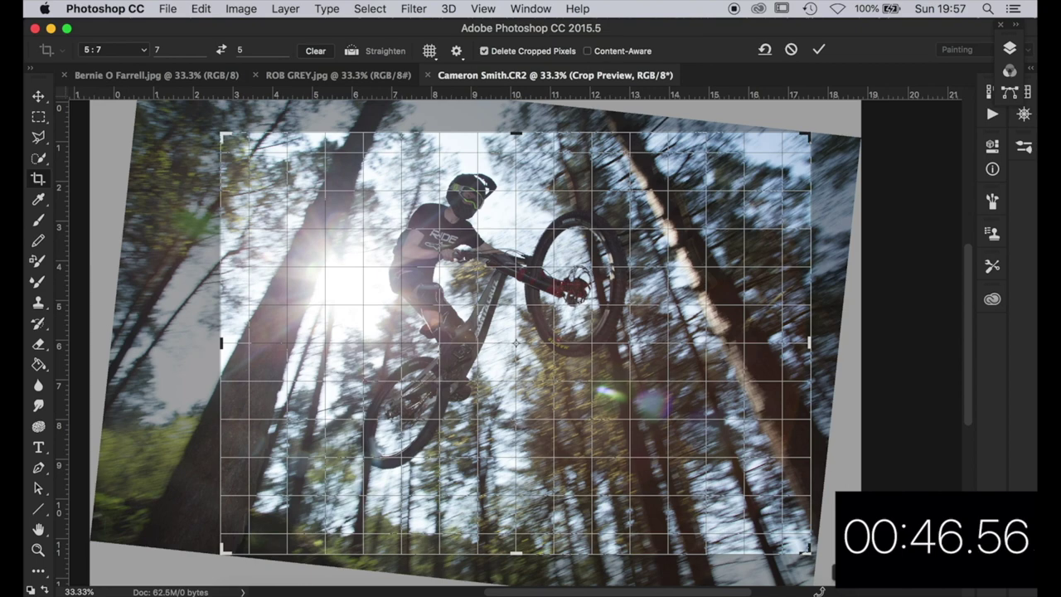
{"action": "left_click_drag", "start_coordinate": [819, 591], "coordinate": [738, 525]}
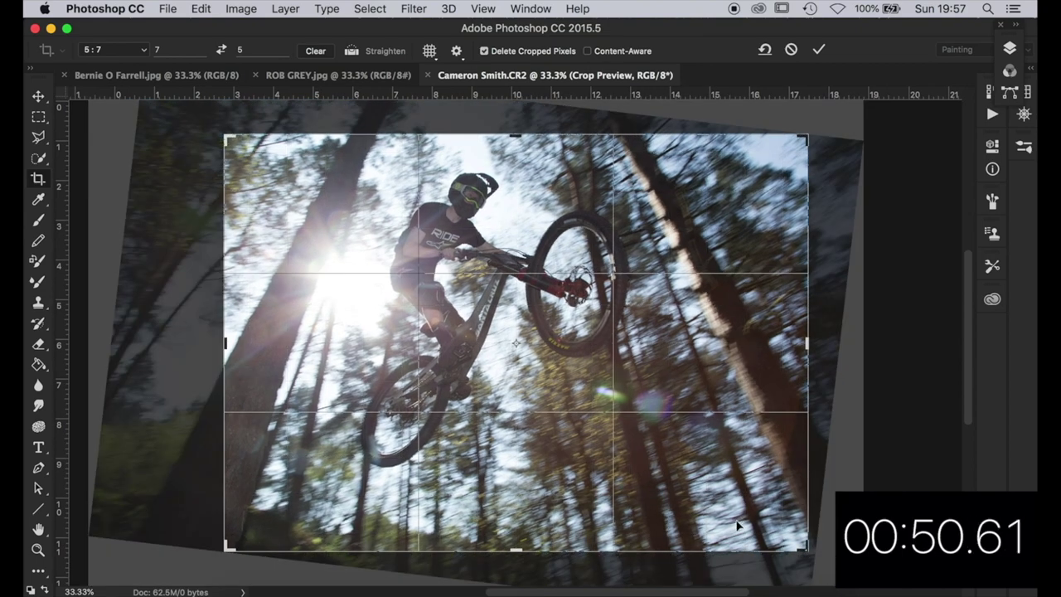
{"action": "double_click", "coordinate": [738, 525]}
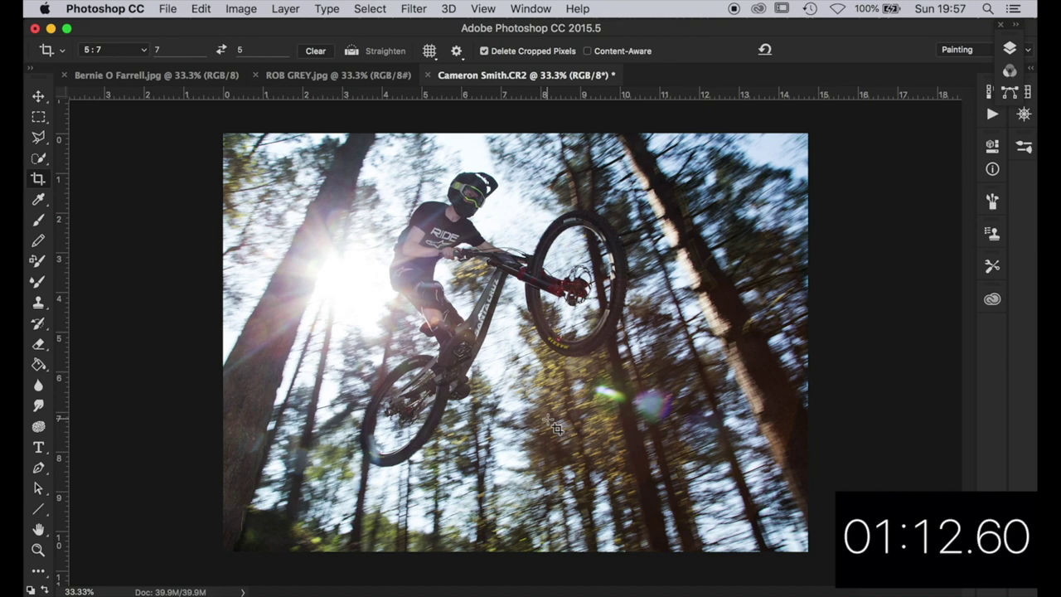
- Lasso the green and purple lens flare below the front wheel, replace it with a Content-Aware fill at 100% opacity, and deselect
{"action": "key", "text": "l"}
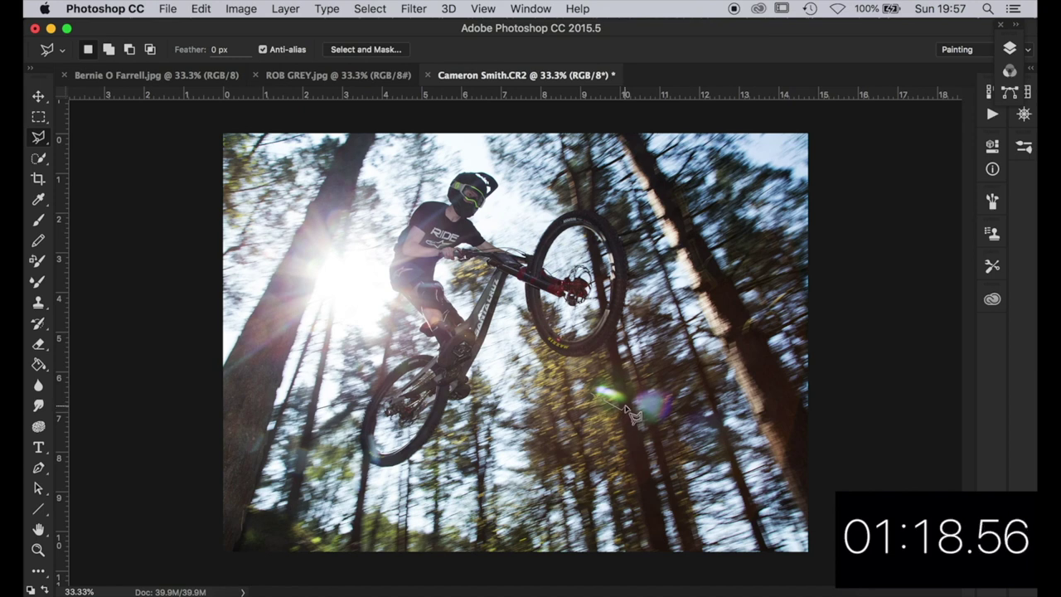
{"action": "mouse_move", "coordinate": [626, 407]}
{"action": "left_mouse_down"}
{"action": "mouse_move", "coordinate": [653, 430]}
{"action": "mouse_move", "coordinate": [677, 419]}
{"action": "mouse_move", "coordinate": [671, 384]}
{"action": "mouse_move", "coordinate": [639, 386]}
{"action": "left_mouse_up"}
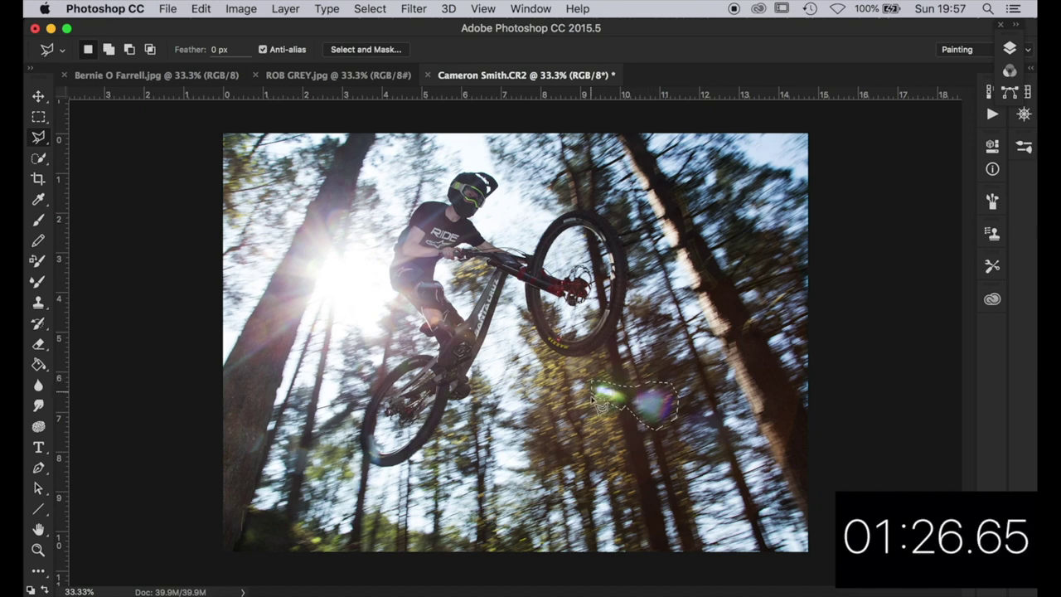
{"action": "key", "text": "shift+BackSpace"}
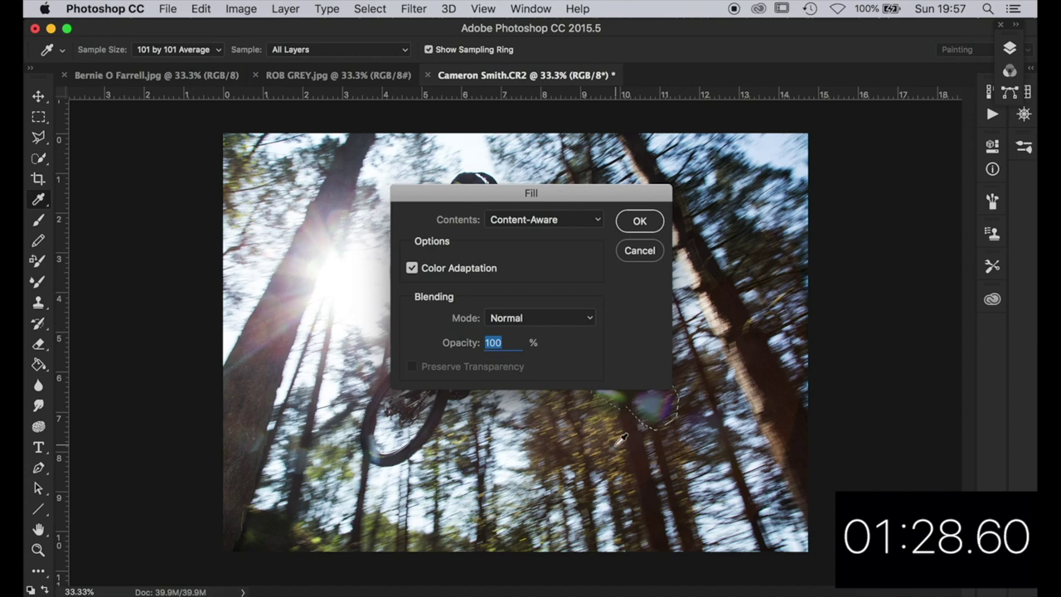
{"action": "key", "text": "Return"}
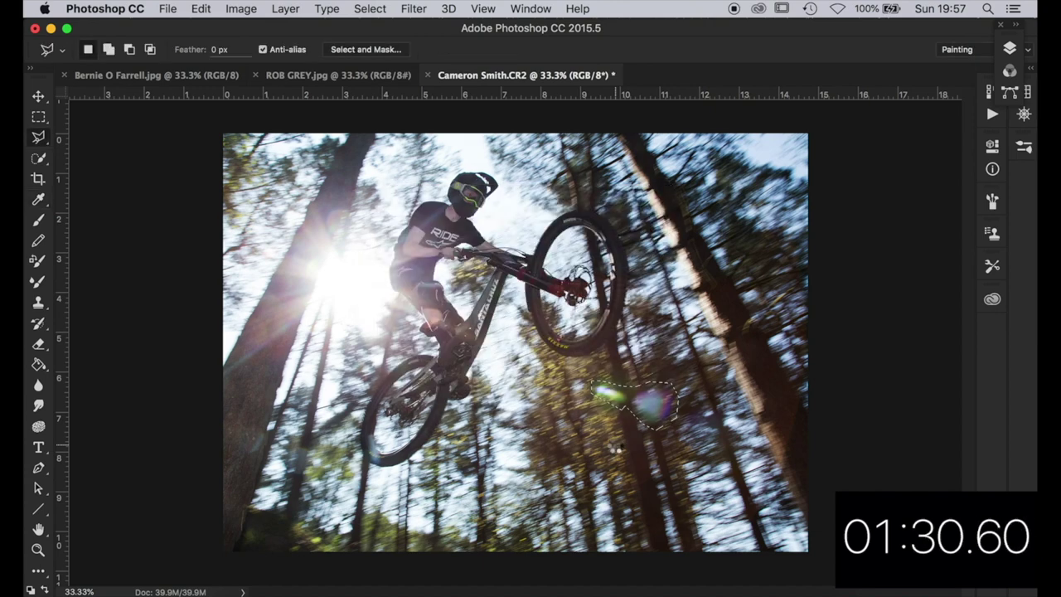
{"action": "key", "text": "super+d"}
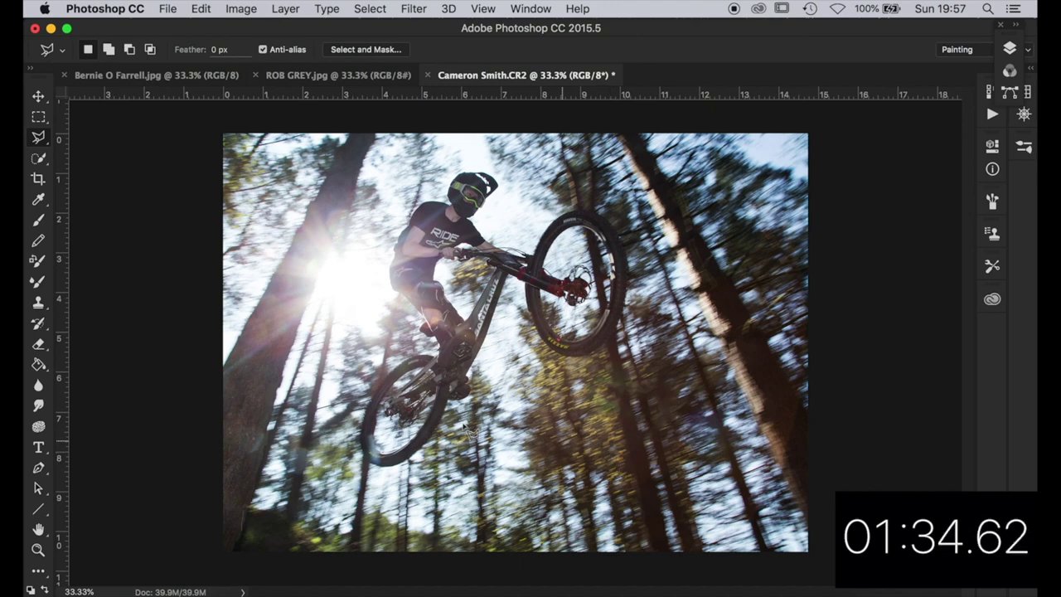
- Rebuild the tree trunk below the front wheel with the Clone Stamp at 60 px and 100% opacity, covering the flare remnants
{"action": "left_click", "coordinate": [38, 302]}
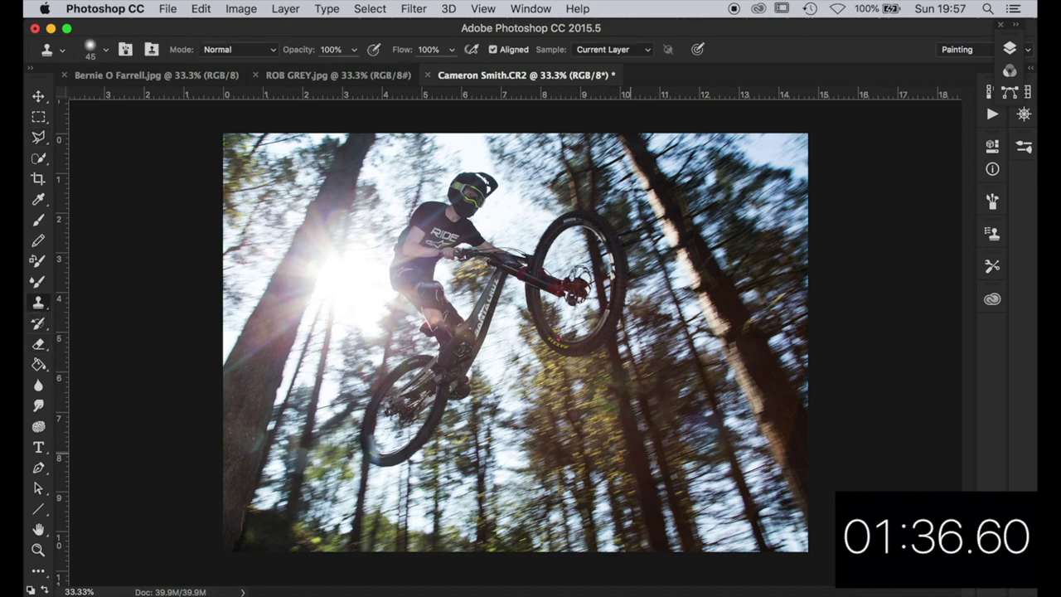
{"action": "key", "text": "super+equal"}
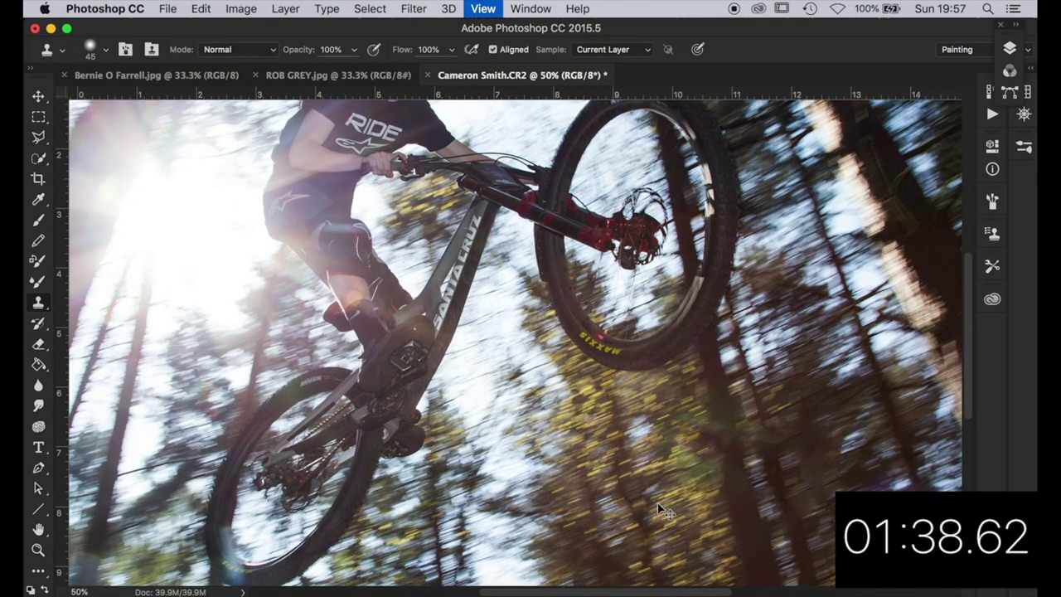
{"action": "key", "text": "super+equal"}
{"action": "scroll", "coordinate": [658, 503], "scroll_direction": "right", "scroll_amount": 3}
{"action": "scroll", "coordinate": [657, 503], "scroll_direction": "down", "scroll_amount": 1}
{"action": "key", "text": "bracketright"}
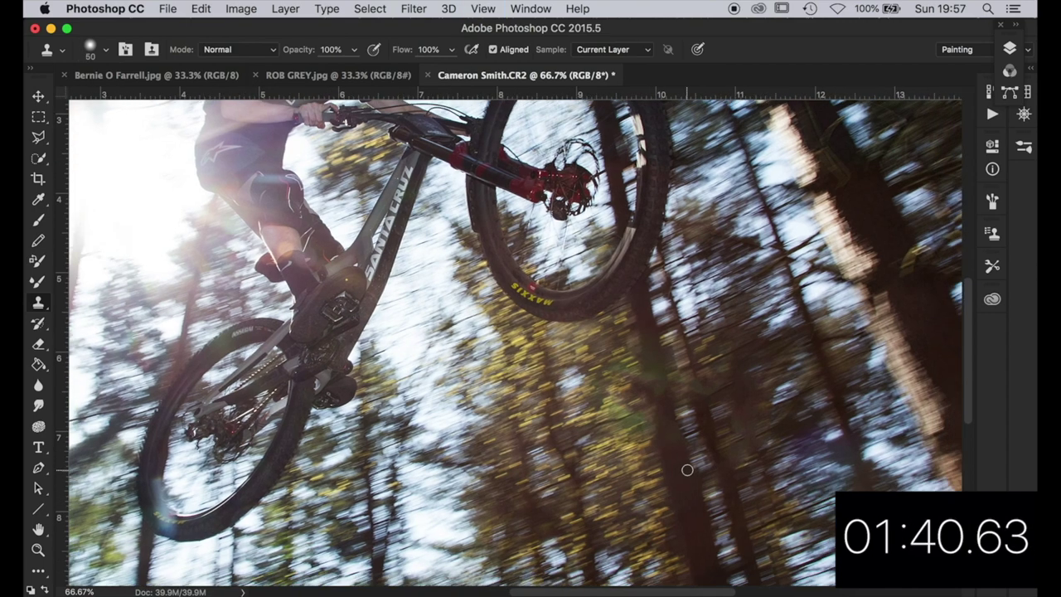
{"action": "key", "text": "bracketright"}
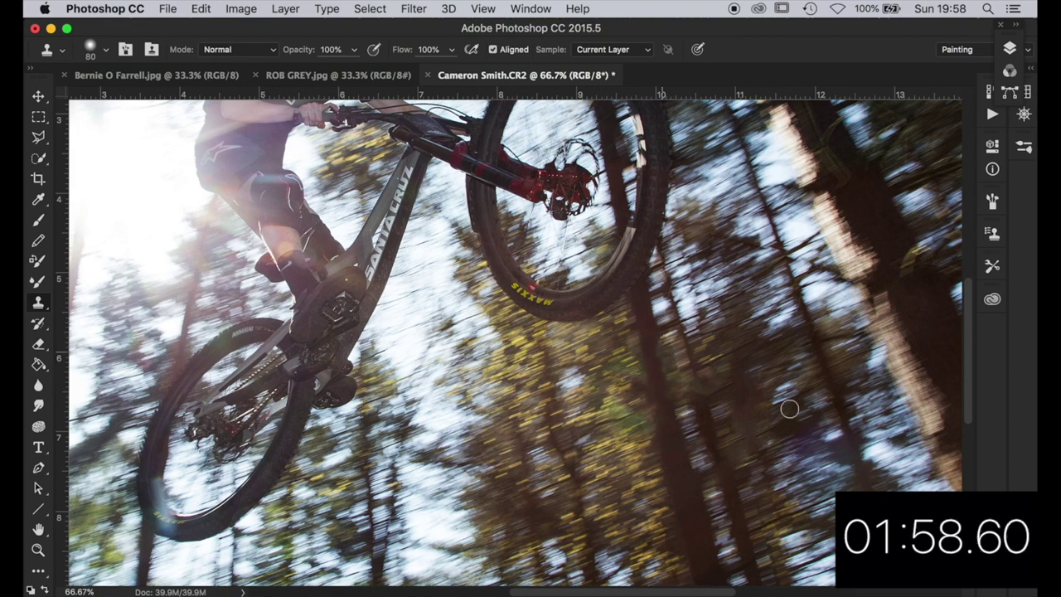
{"action": "key", "text": "super+z"}
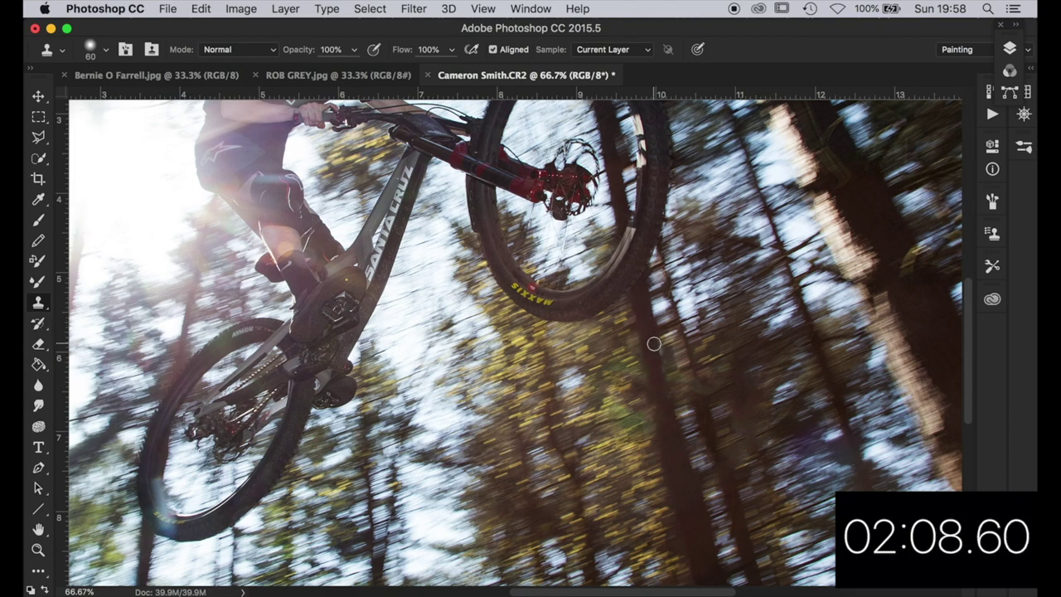
{"action": "left_click_drag", "start_coordinate": [656, 353], "coordinate": [670, 388]}
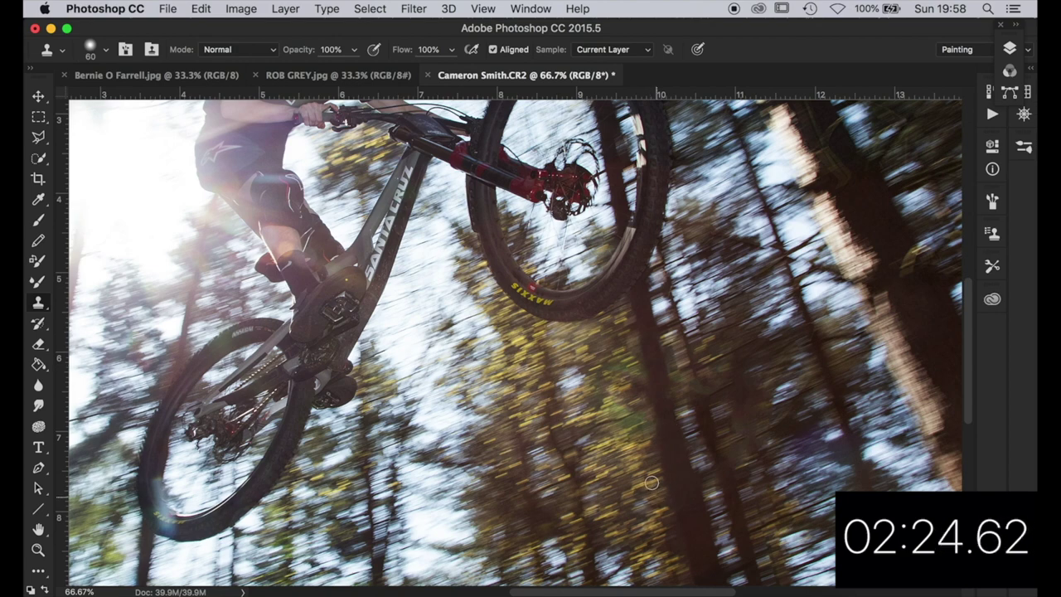
- Clone foliage over the greenish flare remnant beside the trunk with a 175 px brush at 66% opacity
{"action": "key", "text": "bracketright"}
{"action": "key", "text": "bracketright"}
{"action": "key", "text": "bracketright"}
{"action": "key", "text": "bracketright"}
{"action": "key", "text": "bracketright"}
{"action": "key", "text": "bracketright"}
{"action": "key", "text": "bracketright"}
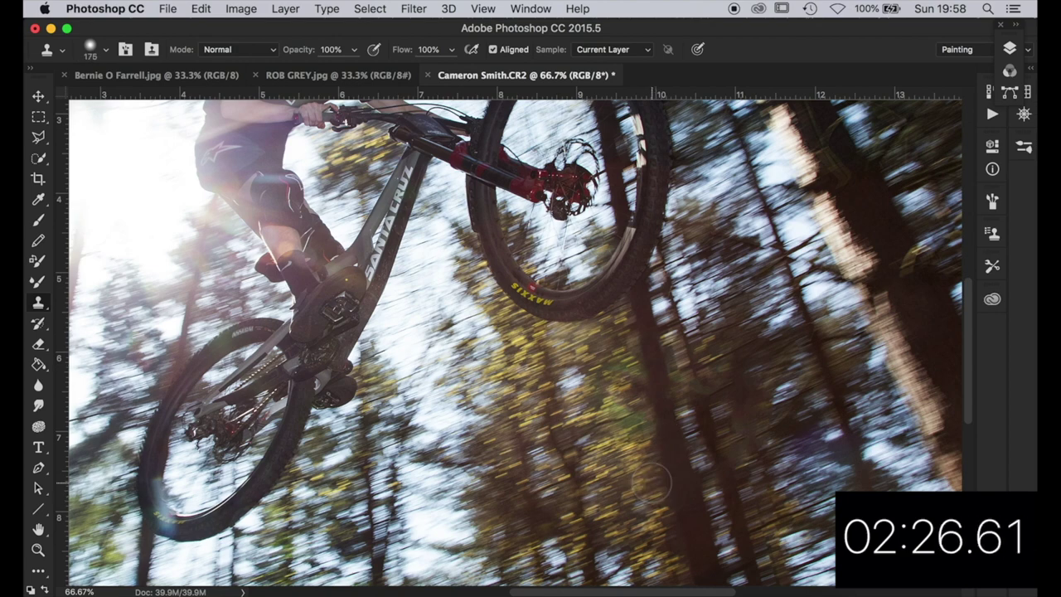
{"action": "left_click", "coordinate": [355, 49]}
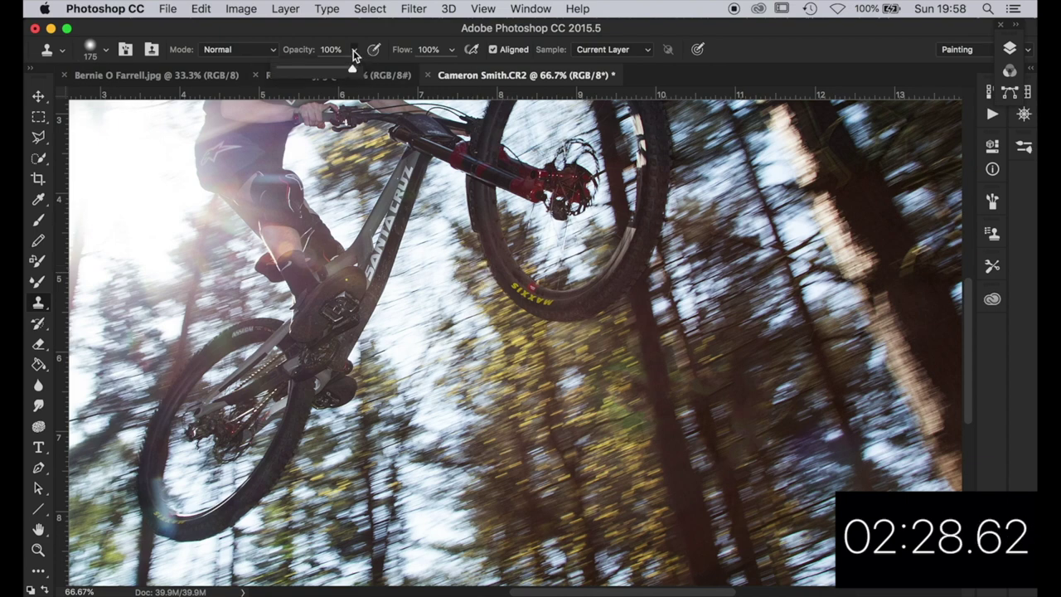
{"action": "left_click_drag", "start_coordinate": [353, 73], "coordinate": [327, 73]}
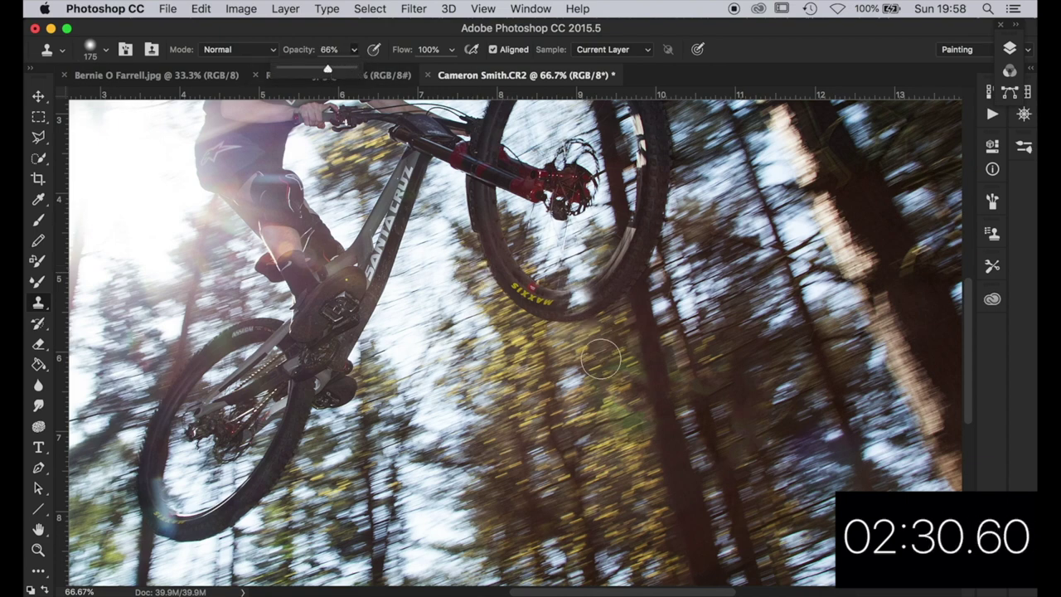
{"action": "left_click", "coordinate": [633, 432]}
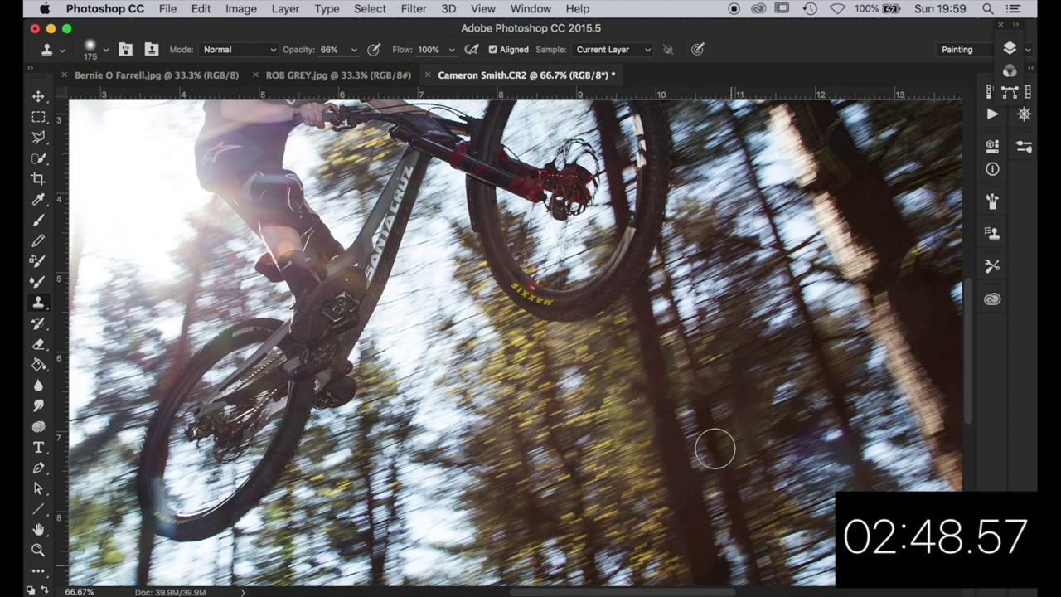
- Reduce the Clone Stamp brush to 90 px and check the retouched flare area in the whole photo
{"action": "key", "text": "bracketleft"}
{"action": "key", "text": "bracketleft"}
{"action": "key", "text": "bracketleft"}
{"action": "key", "text": "bracketleft"}
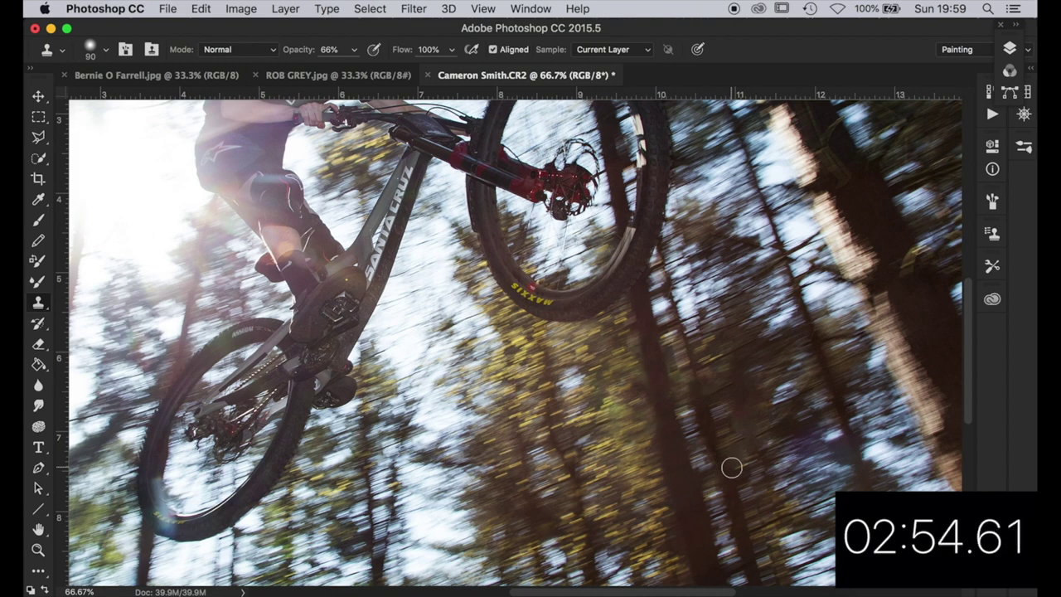
{"action": "key", "text": "super+minus"}
{"action": "key", "text": "super+minus"}
{"action": "key", "text": "super+minus"}
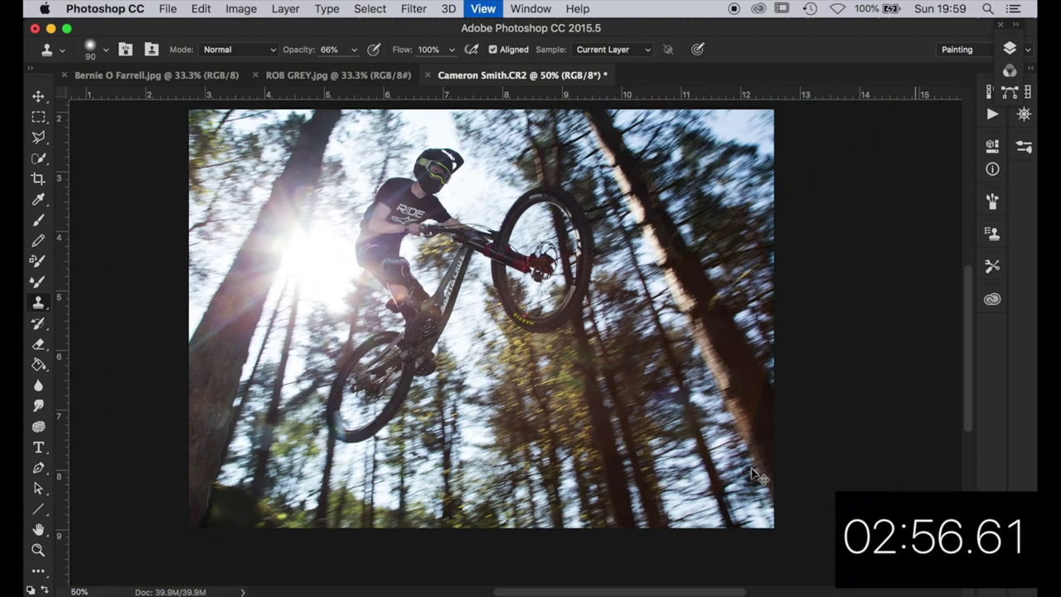
{"action": "key", "text": "super+plus"}
{"action": "key", "text": "super+plus"}
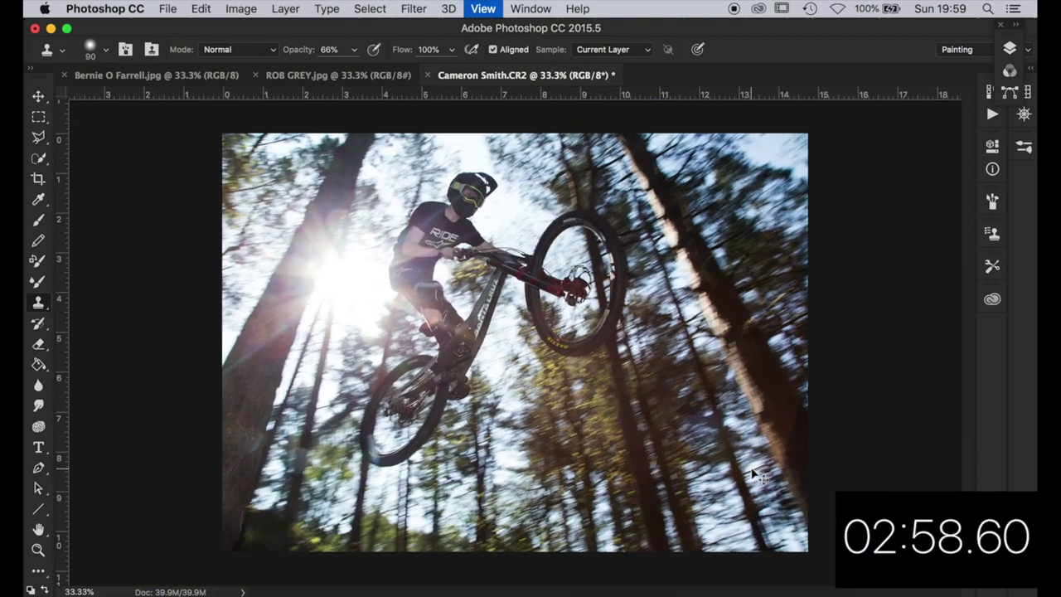
{"action": "key", "text": "super+minus"}
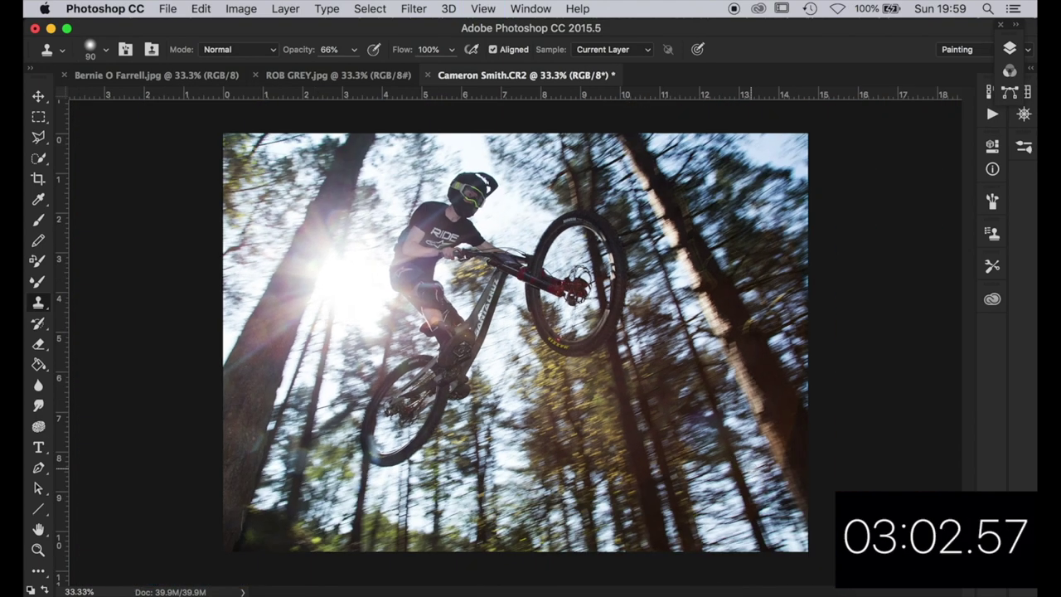
- Inspect the retouched trees around the front wheel up close and check the whole photo again
{"action": "key", "text": "super+plus"}
{"action": "key", "text": "super+plus"}
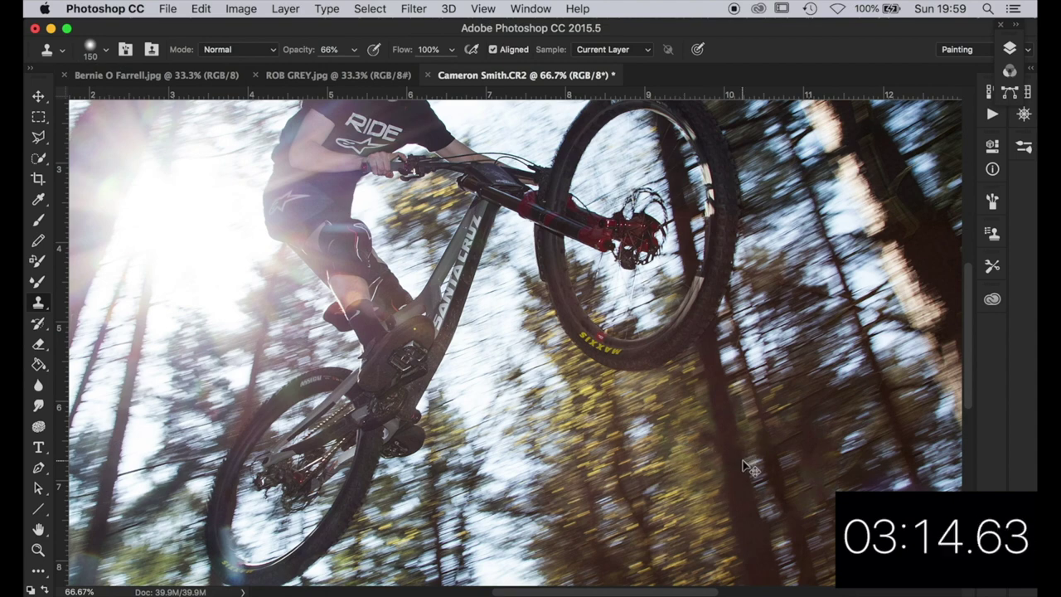
{"action": "key", "text": "super+minus"}
{"action": "key", "text": "super+minus"}
{"action": "key", "text": "super+minus"}
{"action": "key", "text": "super+minus"}
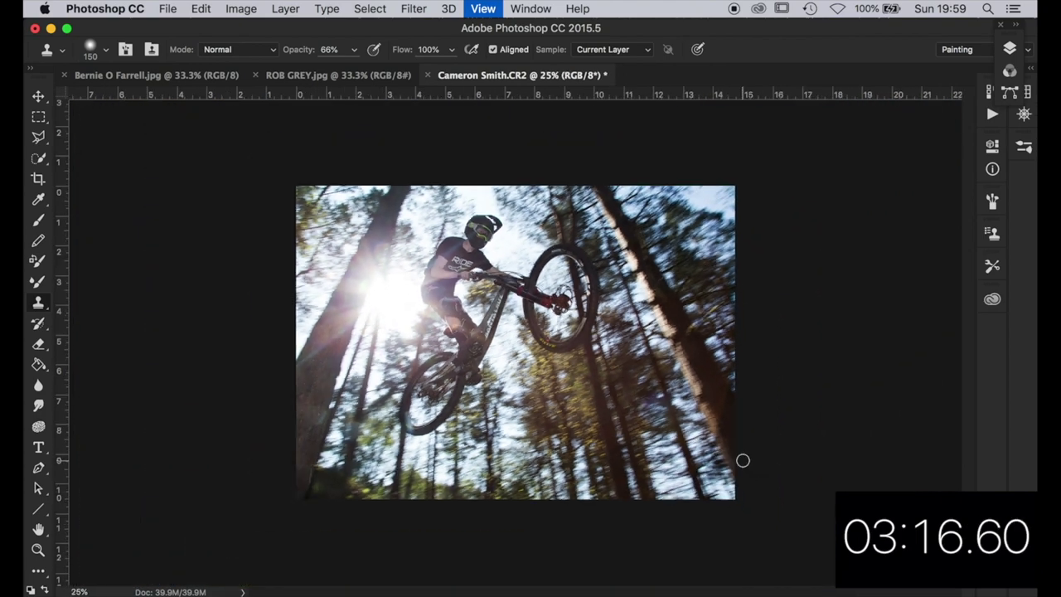
{"action": "key", "text": "super+plus"}
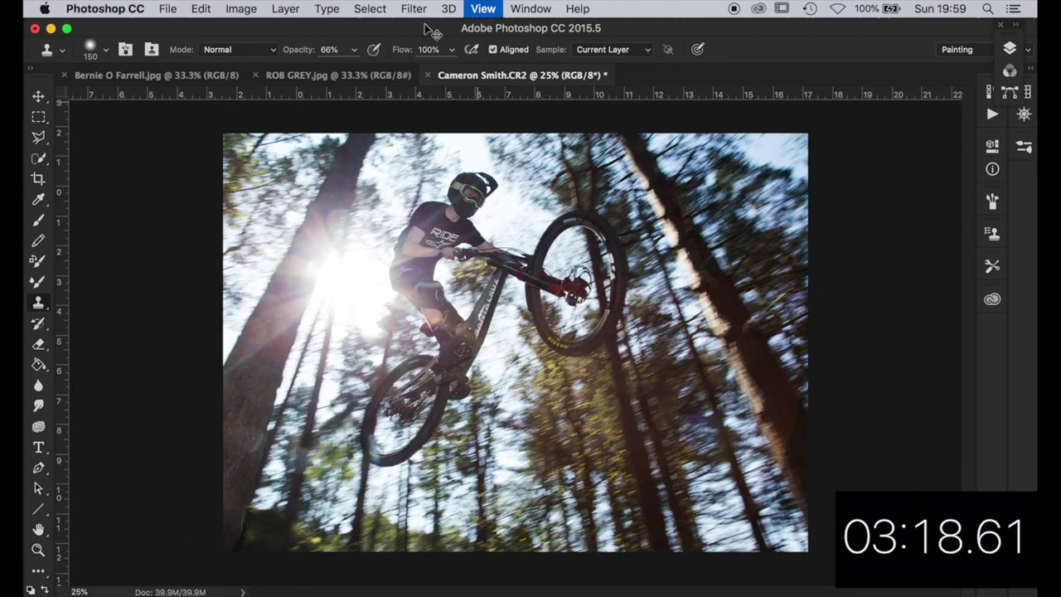
- Sharpen the photo with Unsharp Mask at an amount of 80% and a radius of 2.0 pixels
{"action": "left_click", "coordinate": [414, 8]}
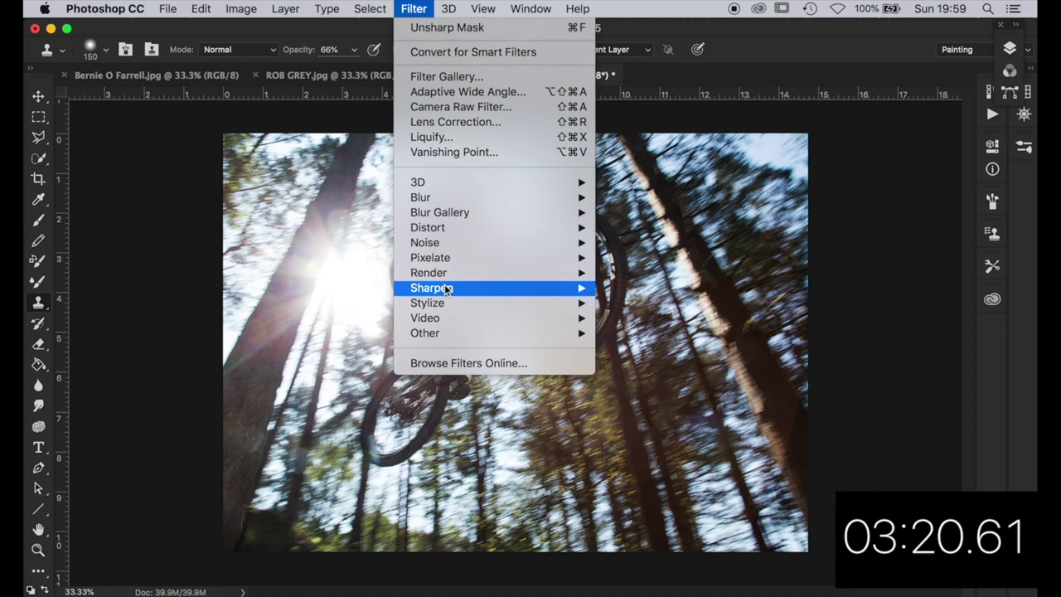
{"action": "mouse_move", "coordinate": [480, 288]}
{"action": "left_click", "coordinate": [634, 363]}
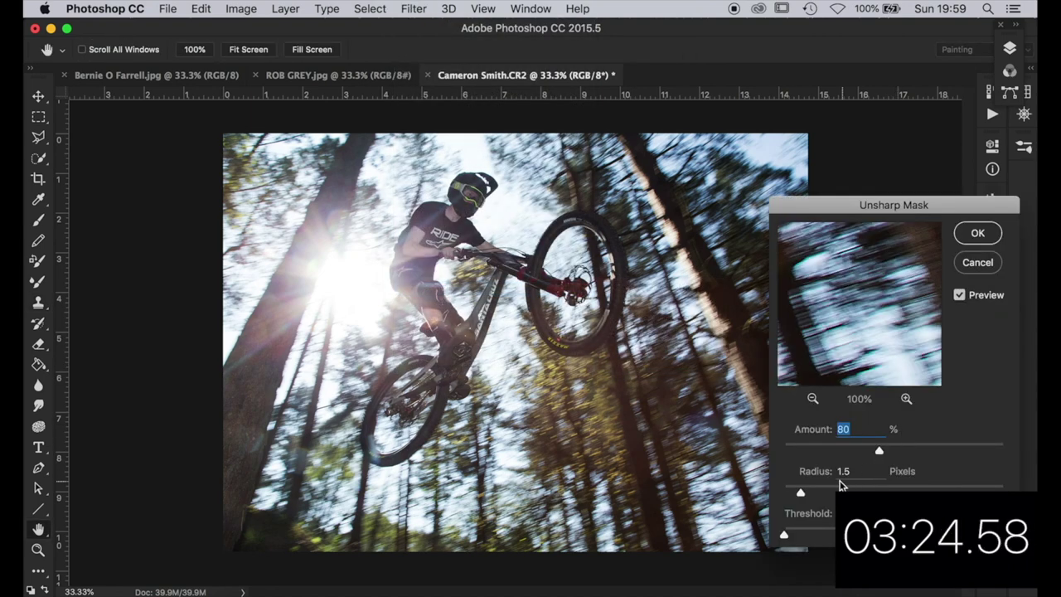
{"action": "double_click", "coordinate": [854, 471]}
{"action": "type", "text": "2"}
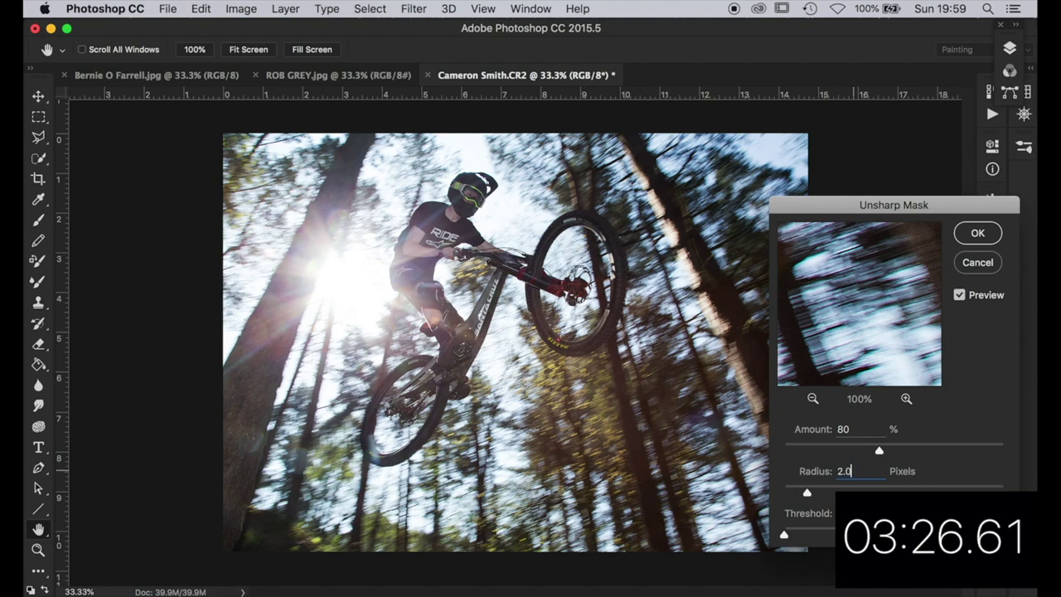
{"action": "type", "text": ".0"}
{"action": "key", "text": "Return"}
{"action": "key", "text": "s"}
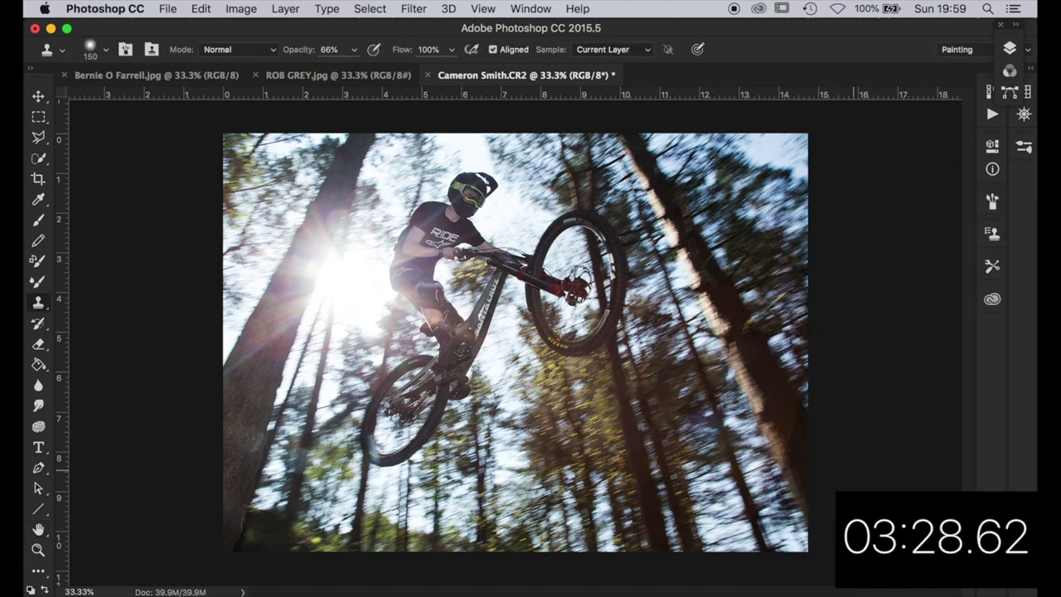
- Adjust the photo's Brightness/Contrast to a brightness of -2 and a contrast of 40
{"action": "left_click", "coordinate": [241, 9]}
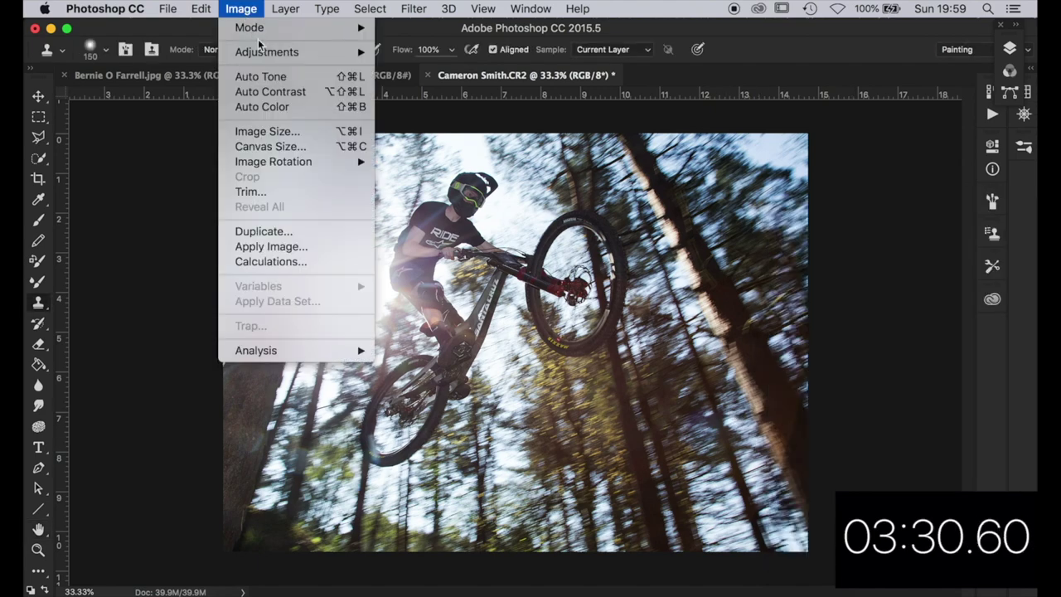
{"action": "mouse_move", "coordinate": [270, 51]}
{"action": "left_click", "coordinate": [421, 50]}
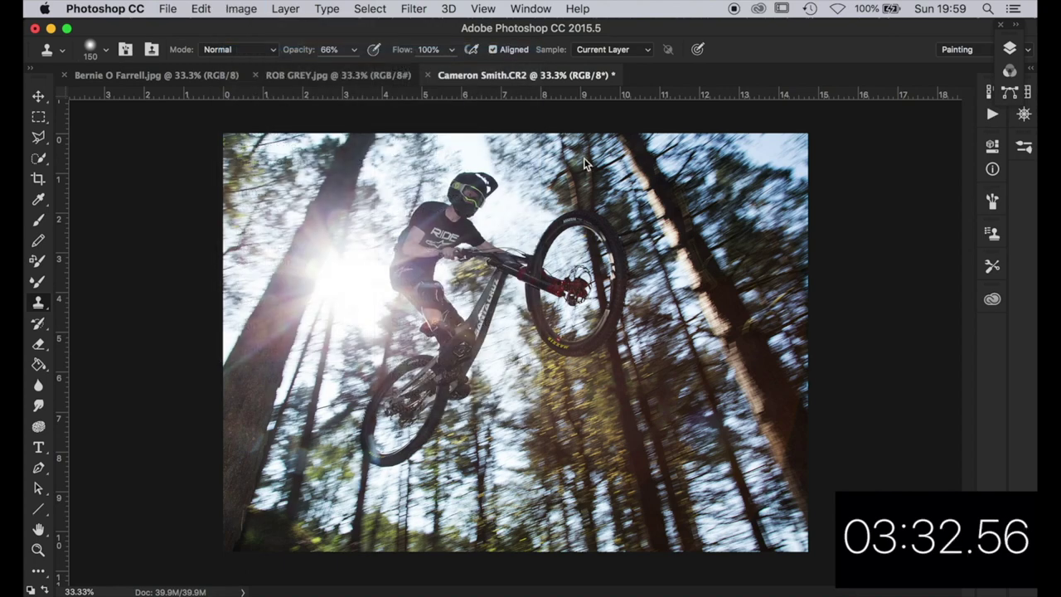
{"action": "left_click_drag", "start_coordinate": [867, 227], "coordinate": [900, 226]}
{"action": "mouse_move", "coordinate": [868, 187]}
{"action": "left_mouse_down"}
{"action": "mouse_move", "coordinate": [886, 190]}
{"action": "mouse_move", "coordinate": [868, 190]}
{"action": "left_mouse_up"}
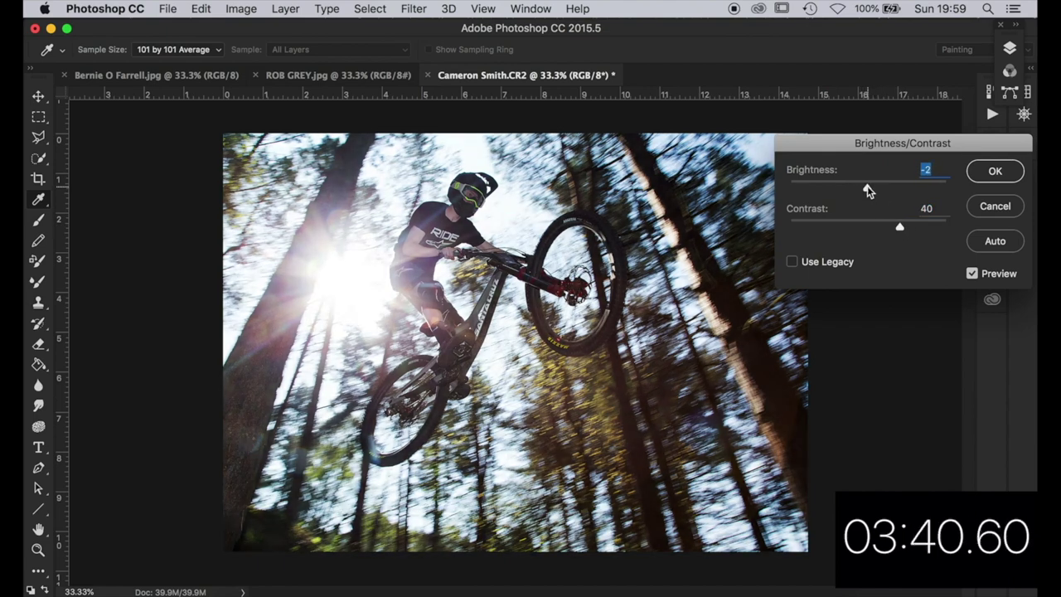
{"action": "left_click", "coordinate": [996, 171]}
{"action": "key", "text": "s"}
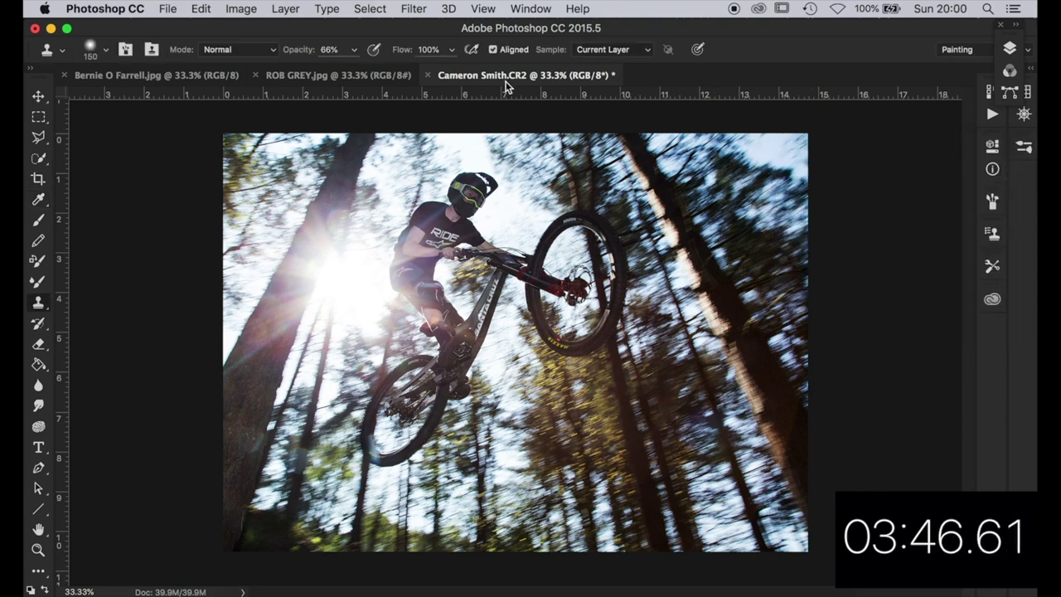
- Cool the photo's highlights with Color Balance, setting Cyan/Red to -3 and Yellow/Blue to +6
{"action": "key", "text": "super+b"}
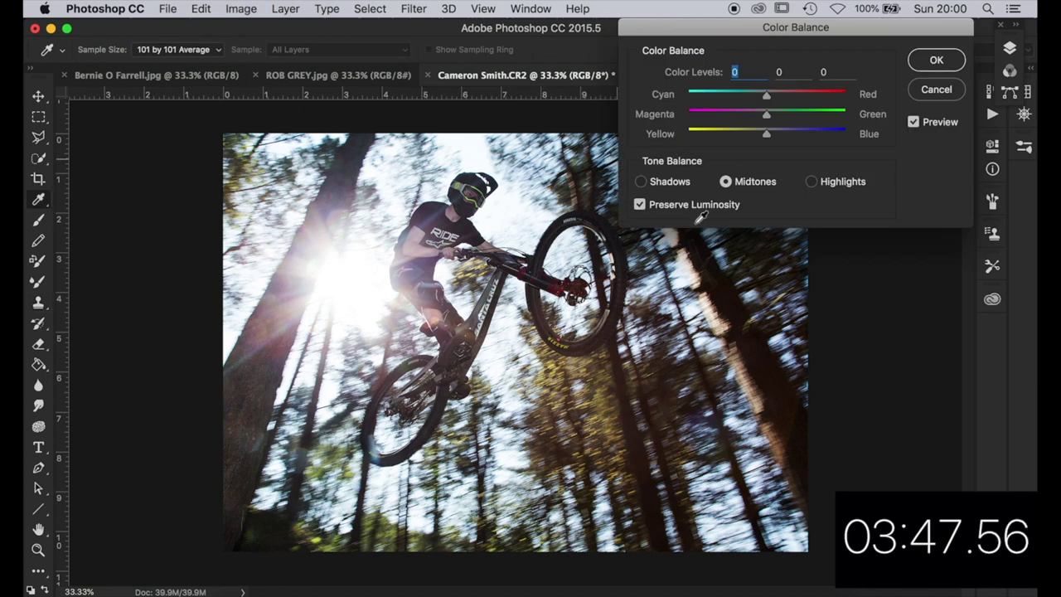
{"action": "left_click", "coordinate": [811, 182]}
{"action": "left_click_drag", "start_coordinate": [769, 98], "coordinate": [764, 98]}
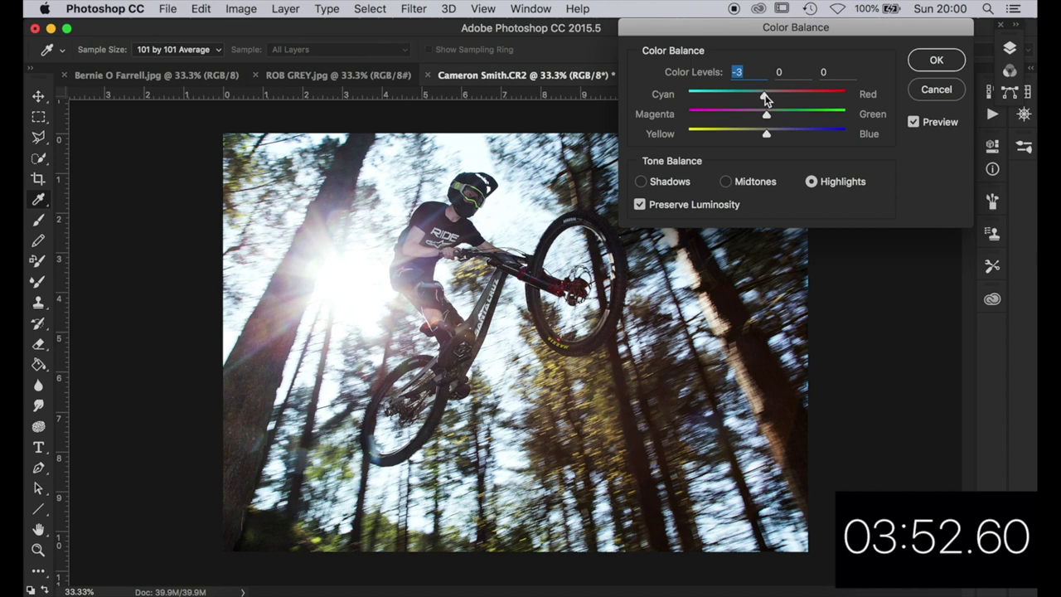
{"action": "left_click_drag", "start_coordinate": [761, 96], "coordinate": [763, 96]}
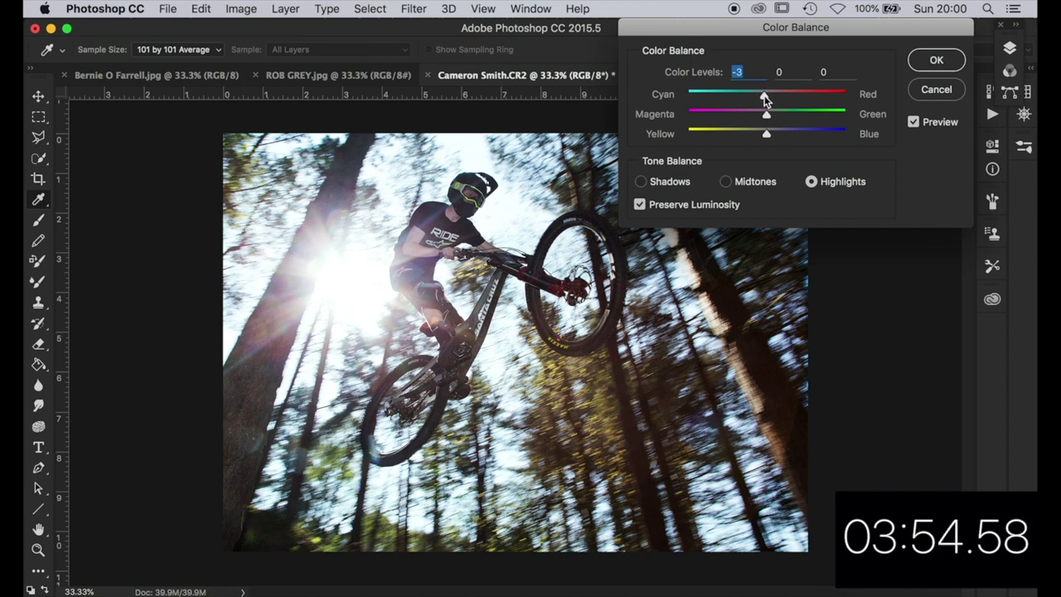
{"action": "left_click_drag", "start_coordinate": [768, 138], "coordinate": [772, 132]}
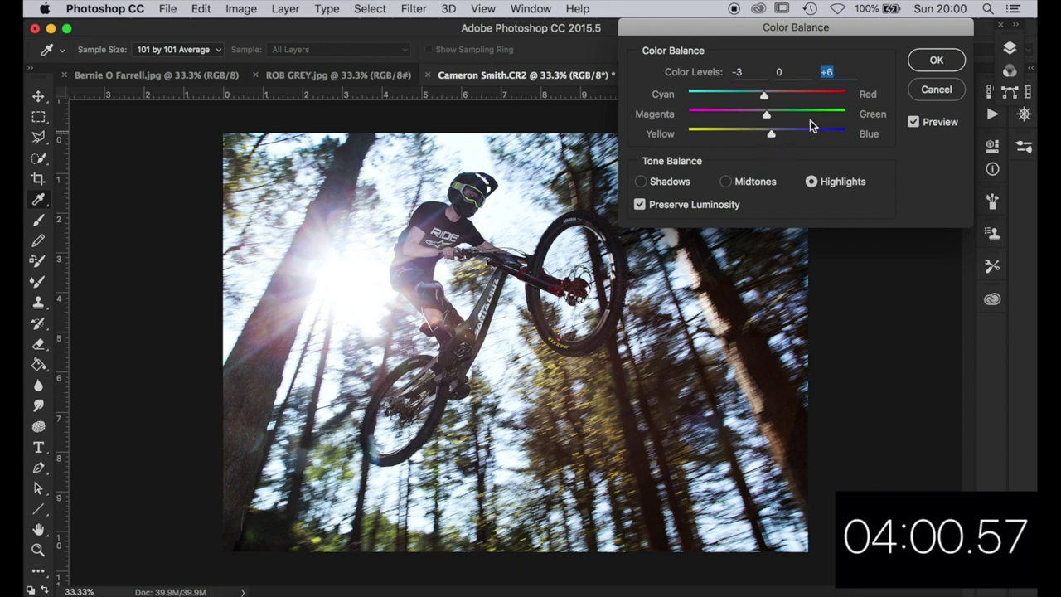
{"action": "left_click", "coordinate": [930, 71]}
{"action": "key", "text": "s"}
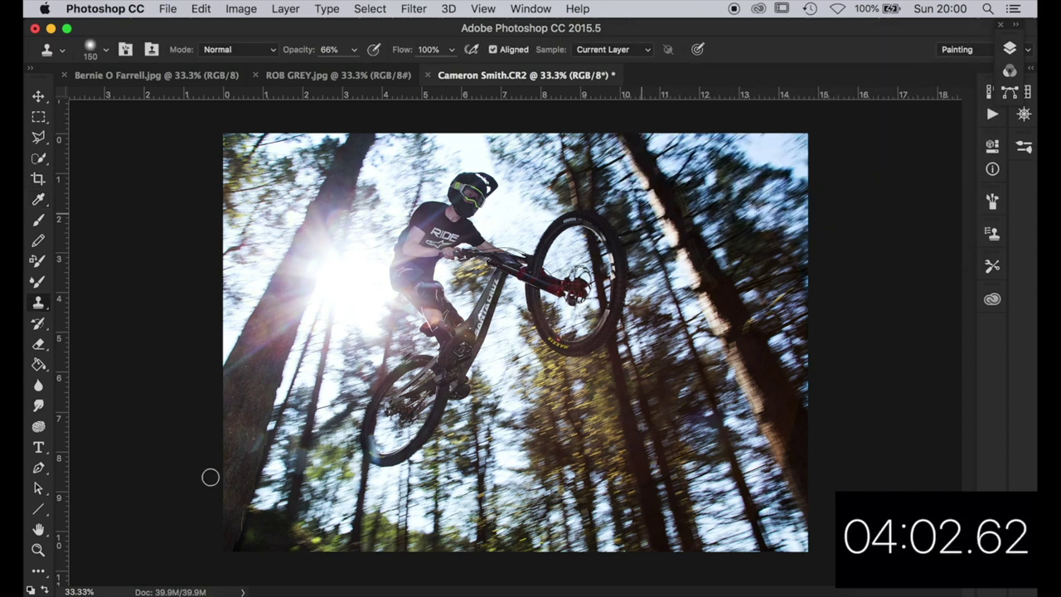
- Switch to the Burn tool with Highlights range and 100% exposure, and reduce its brush to 300 px
{"action": "left_click", "coordinate": [39, 570]}
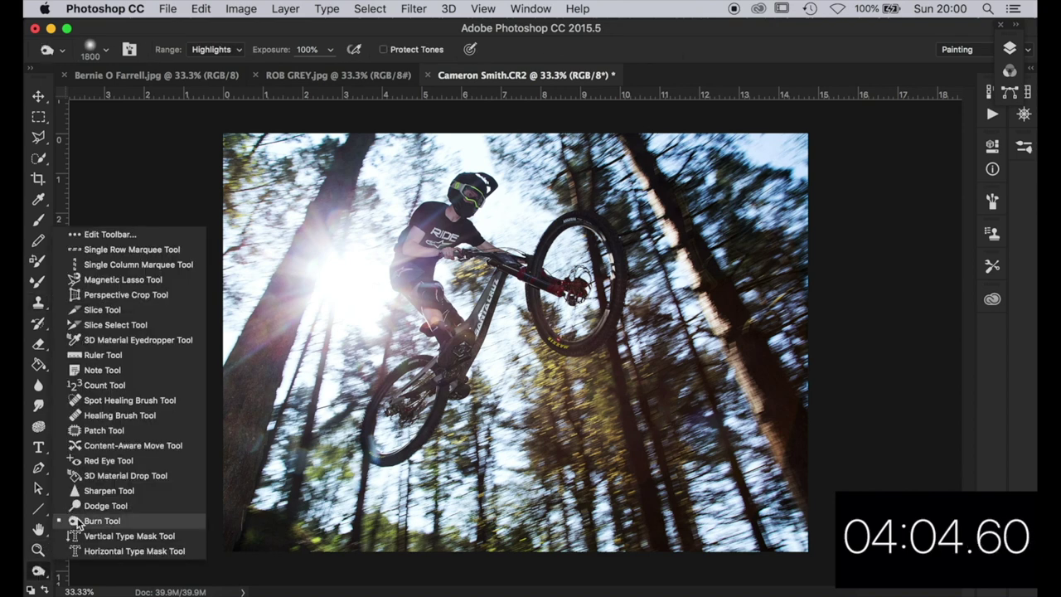
{"action": "left_click", "coordinate": [99, 519]}
{"action": "key", "text": "bracketleft"}
{"action": "key", "text": "bracketleft"}
{"action": "key", "text": "bracketleft"}
{"action": "key", "text": "bracketleft"}
{"action": "key", "text": "bracketleft"}
{"action": "key", "text": "bracketleft"}
{"action": "key", "text": "bracketleft"}
{"action": "key", "text": "bracketleft"}
{"action": "key", "text": "bracketleft"}
{"action": "key", "text": "bracketleft"}
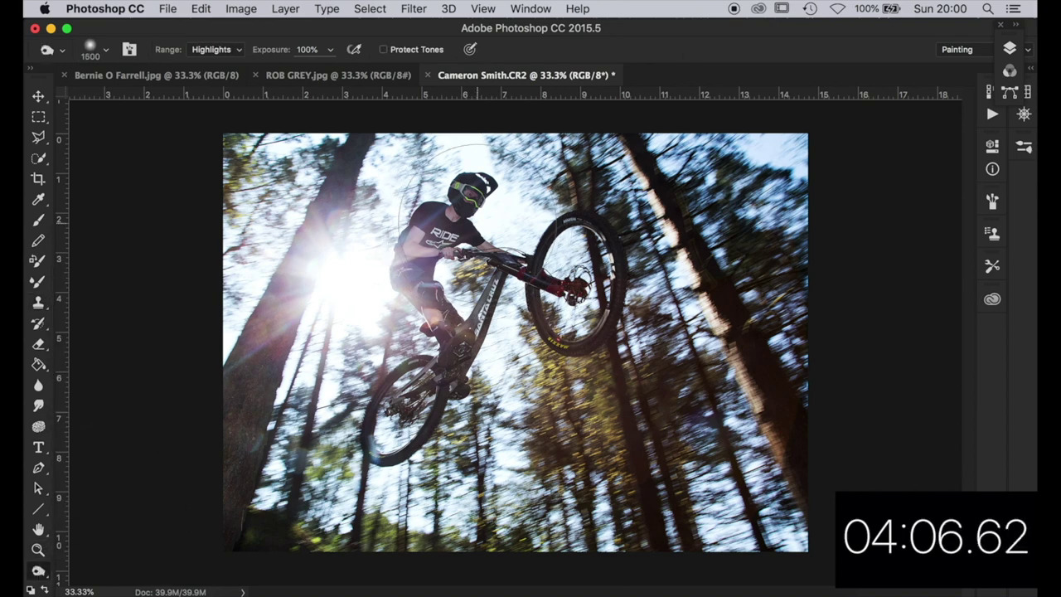
{"action": "key", "text": "bracketleft"}
{"action": "key", "text": "bracketleft"}
{"action": "key", "text": "bracketleft"}
{"action": "key", "text": "bracketleft"}
{"action": "key", "text": "bracketleft"}
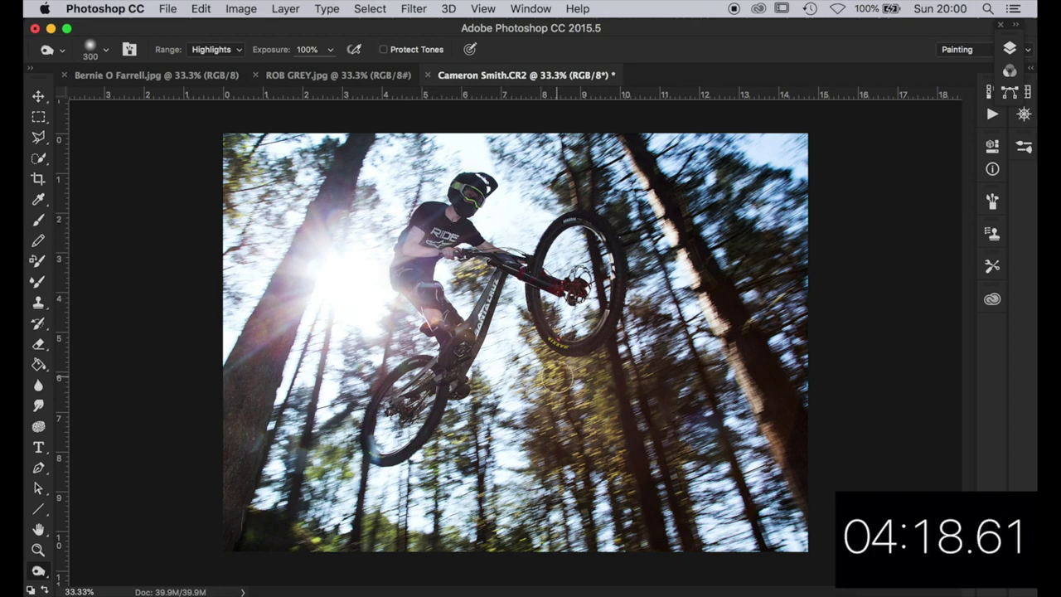
- Undo and redo the last burn stroke to compare the foliage below the front wheel
{"action": "key", "text": "super+z"}
{"action": "key", "text": "super+z"}
{"action": "key", "text": "super+z"}
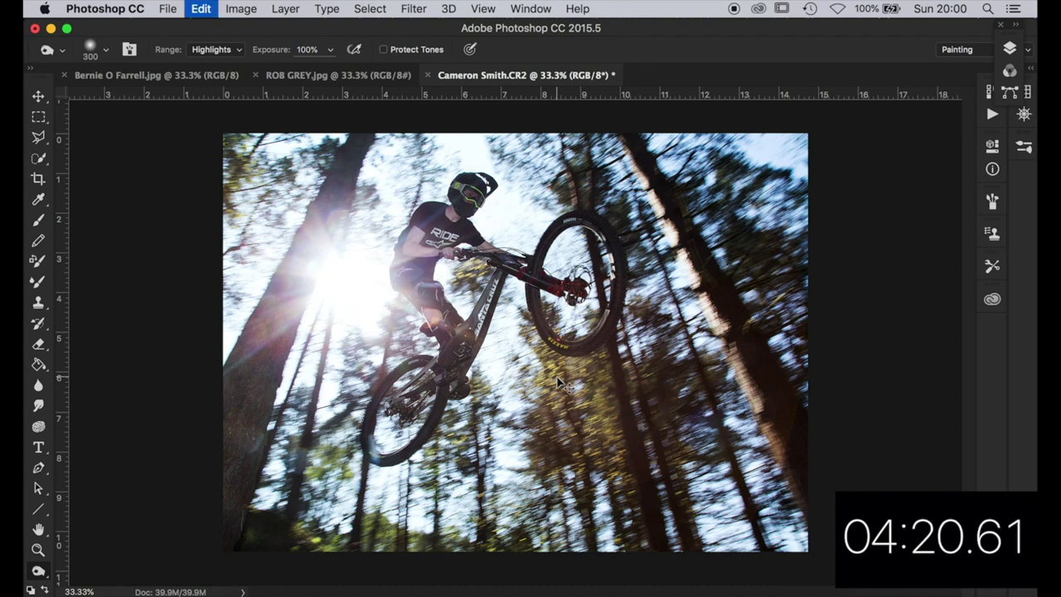
{"action": "key", "text": "super+z"}
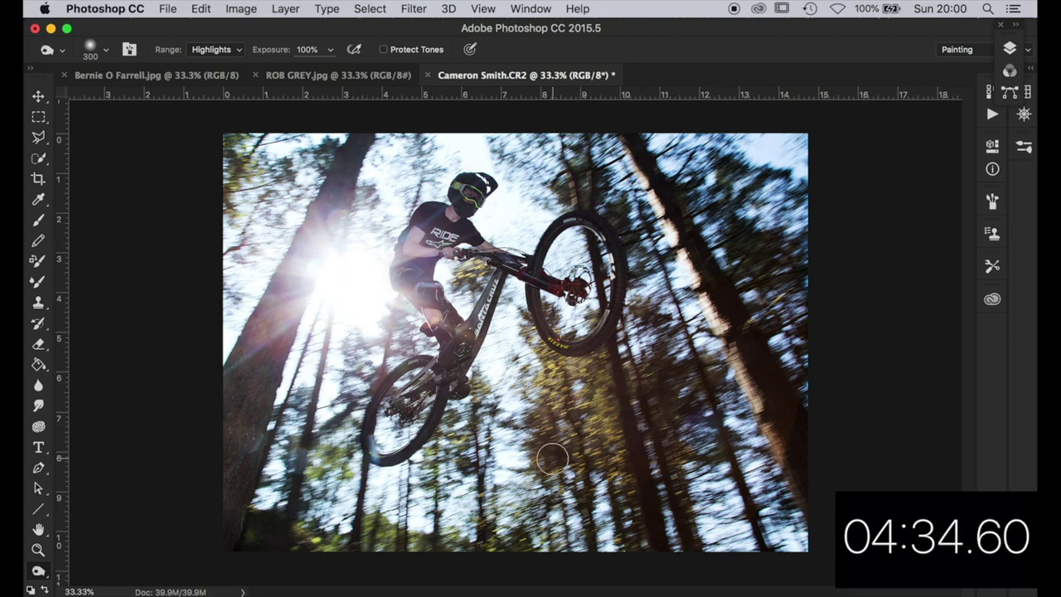
- Deepen the photo's dark tones with Levels by raising the RGB black input level to 19
{"action": "key", "text": "super+l"}
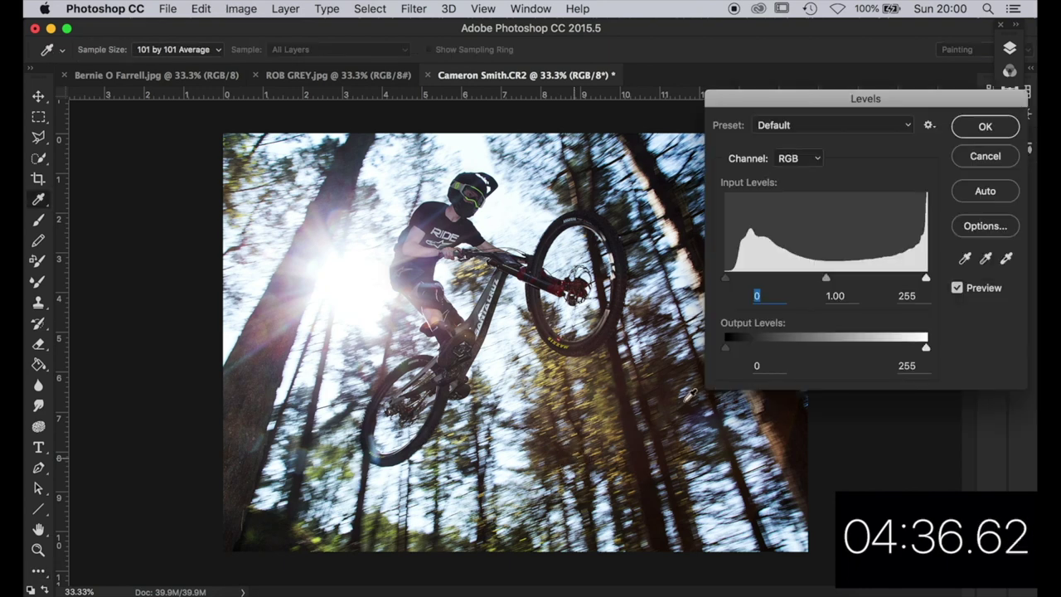
{"action": "left_click_drag", "start_coordinate": [728, 279], "coordinate": [741, 276]}
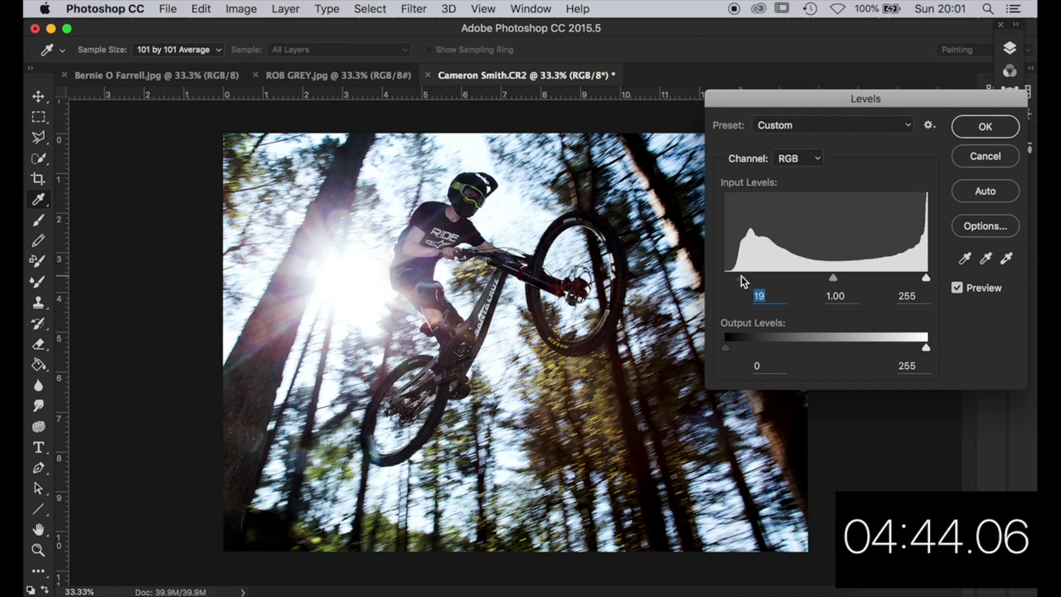
{"action": "left_click", "coordinate": [980, 131]}
{"action": "key", "text": "o"}
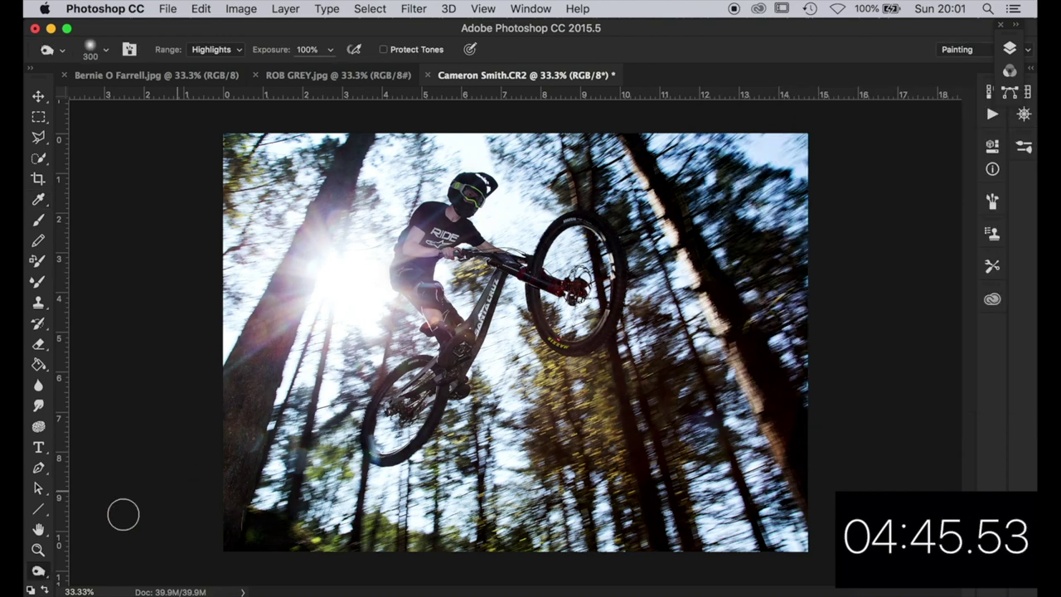
- Switch to the Dodge tool and enlarge its brush
{"action": "left_click", "coordinate": [38, 573]}
{"action": "left_click", "coordinate": [81, 507]}
{"action": "key", "text": "bracketright"}
{"action": "key", "text": "bracketright"}
{"action": "key", "text": "bracketright"}
{"action": "key", "text": "bracketright"}
{"action": "key", "text": "bracketright"}
{"action": "key", "text": "bracketright"}
{"action": "key", "text": "bracketright"}
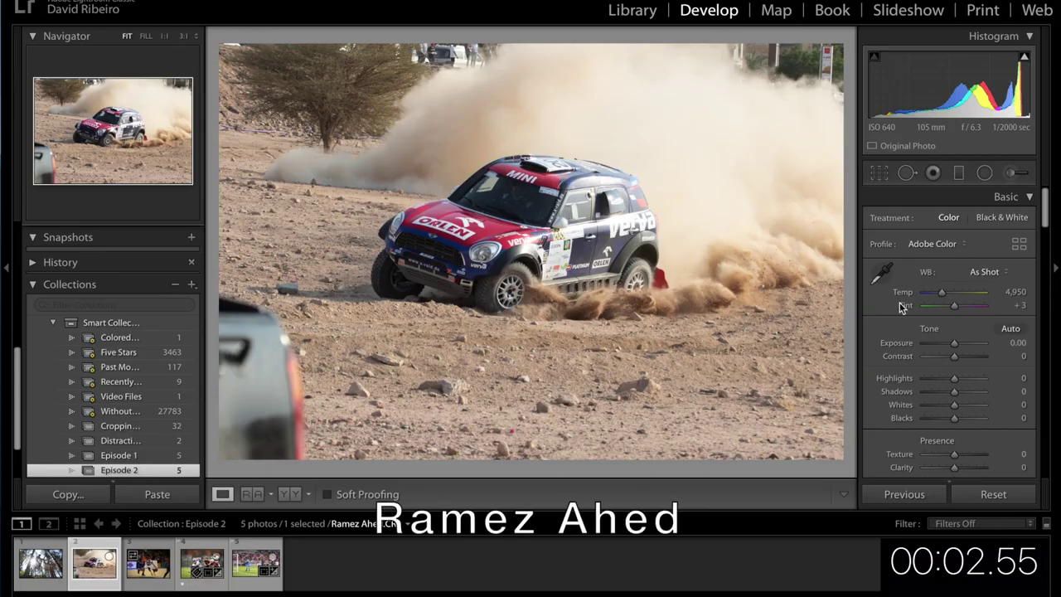
- In Lightroom, crop the rally car photo tighter at its original aspect and rotate it to -2.15, cutting out the foreground vehicle
{"action": "left_click", "coordinate": [878, 174]}
{"action": "left_click_drag", "start_coordinate": [839, 48], "coordinate": [770, 81]}
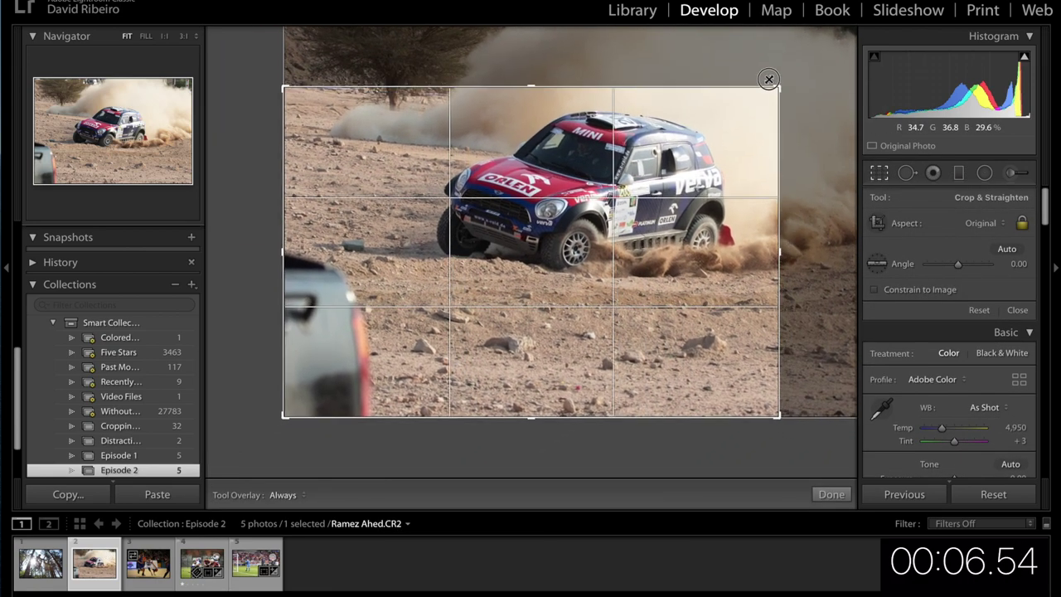
{"action": "left_click_drag", "start_coordinate": [508, 275], "coordinate": [429, 351]}
{"action": "left_click_drag", "start_coordinate": [793, 451], "coordinate": [804, 442]}
{"action": "left_click_drag", "start_coordinate": [659, 284], "coordinate": [618, 278]}
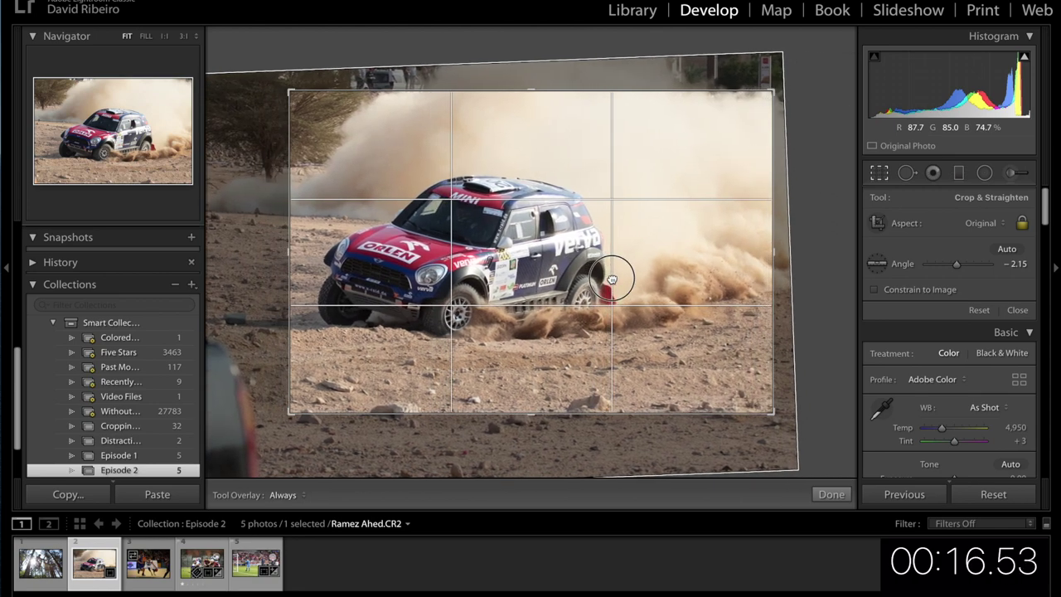
{"action": "left_click_drag", "start_coordinate": [291, 412], "coordinate": [218, 422]}
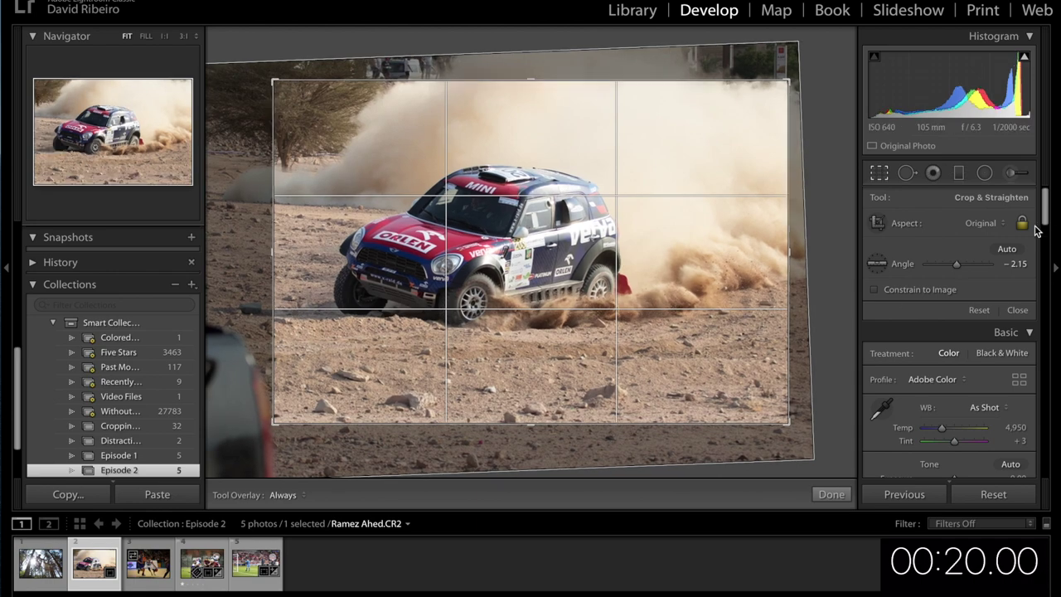
- Change the crop's aspect ratio to 16 x 9, reposition the rally car within the frame, and apply the crop
{"action": "left_click", "coordinate": [977, 223]}
{"action": "key", "text": "Return"}
{"action": "mouse_move", "coordinate": [497, 214]}
{"action": "left_mouse_down"}
{"action": "mouse_move", "coordinate": [507, 238]}
{"action": "mouse_move", "coordinate": [486, 220]}
{"action": "mouse_move", "coordinate": [493, 200]}
{"action": "left_mouse_up"}
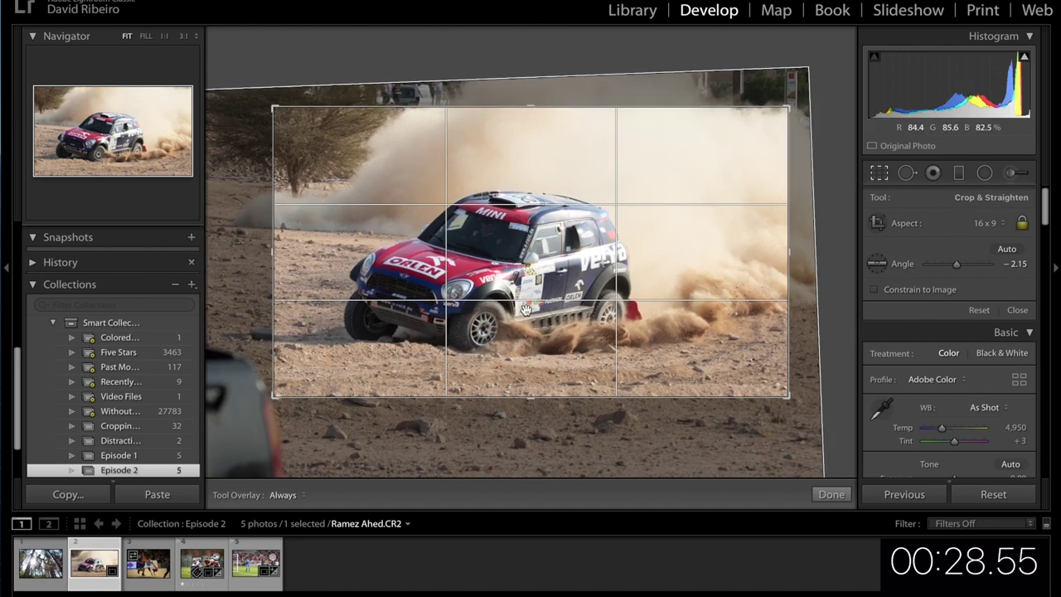
{"action": "left_click_drag", "start_coordinate": [522, 312], "coordinate": [526, 311]}
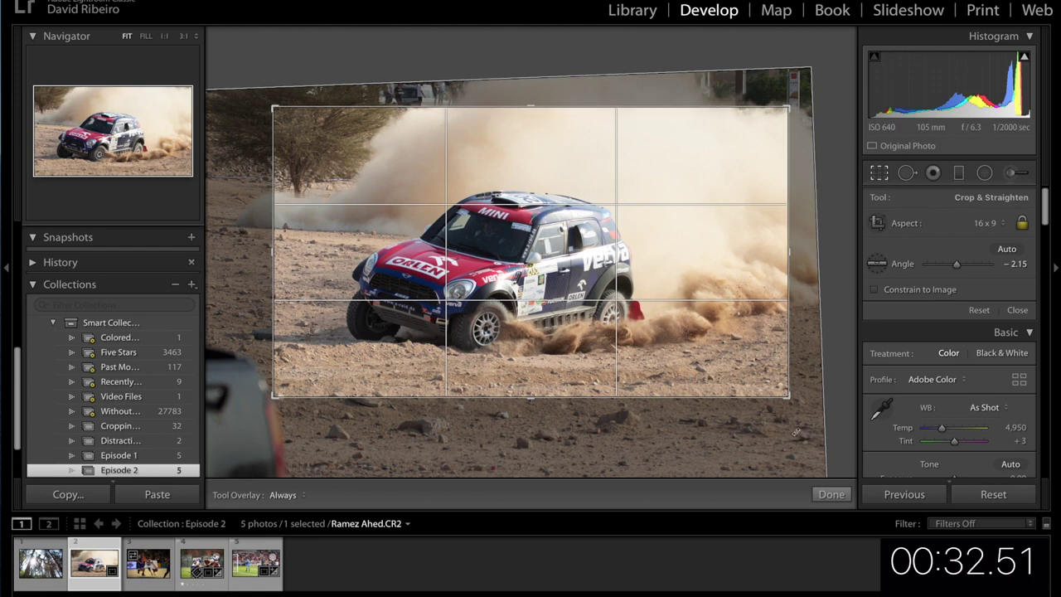
{"action": "left_click_drag", "start_coordinate": [801, 433], "coordinate": [798, 432]}
{"action": "key", "text": "Return"}
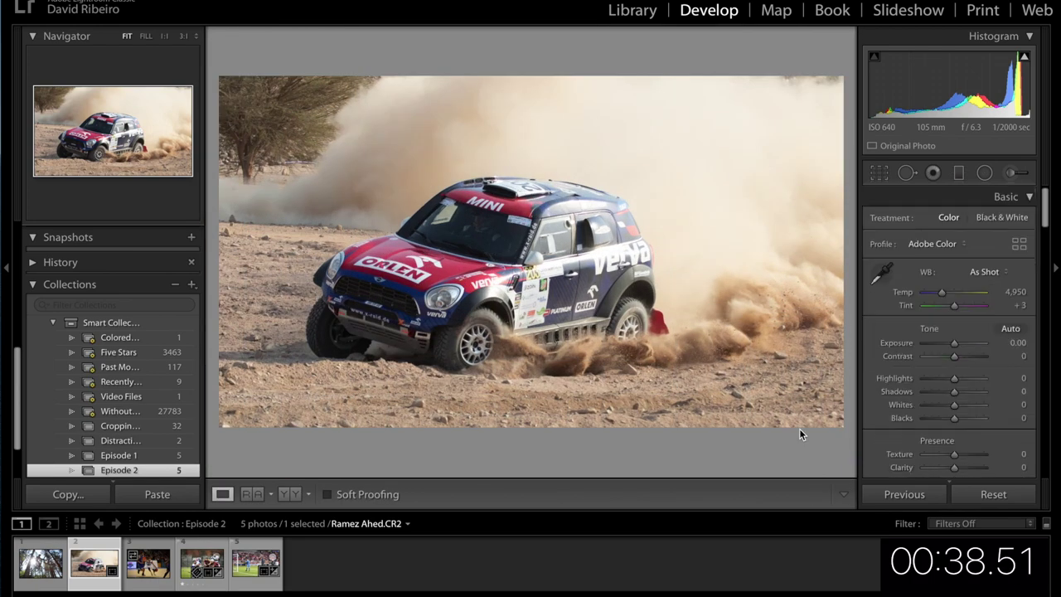
- Turn on chromatic aberration removal and lens profile corrections for the rally car photo
{"action": "left_click_drag", "start_coordinate": [1048, 213], "coordinate": [1046, 343]}
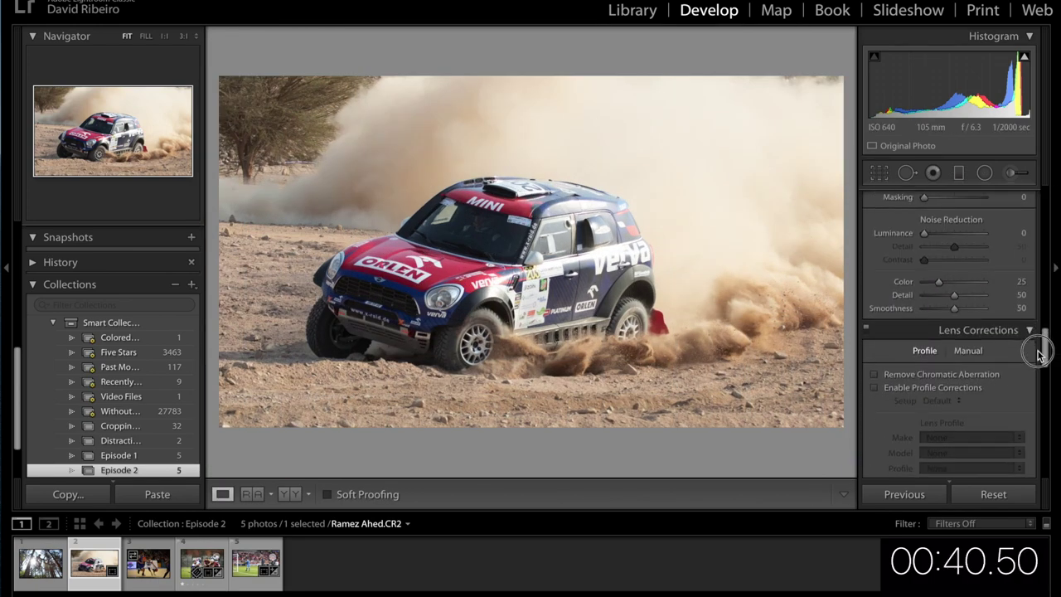
{"action": "left_click", "coordinate": [945, 374]}
{"action": "left_click", "coordinate": [953, 387]}
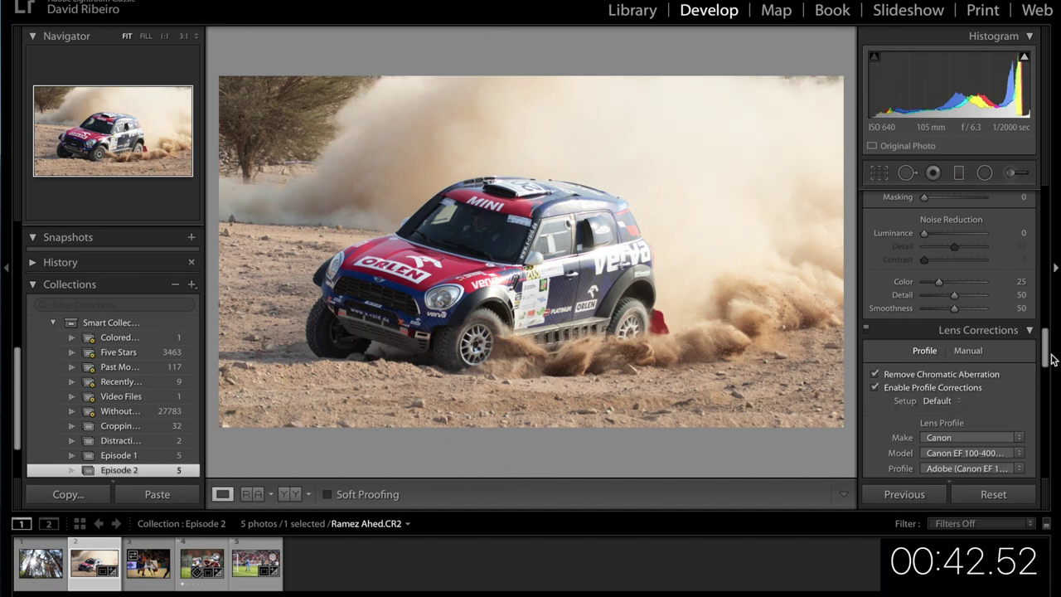
- Raise the rally car photo's contrast to +17
{"action": "left_click_drag", "start_coordinate": [1048, 362], "coordinate": [1048, 216]}
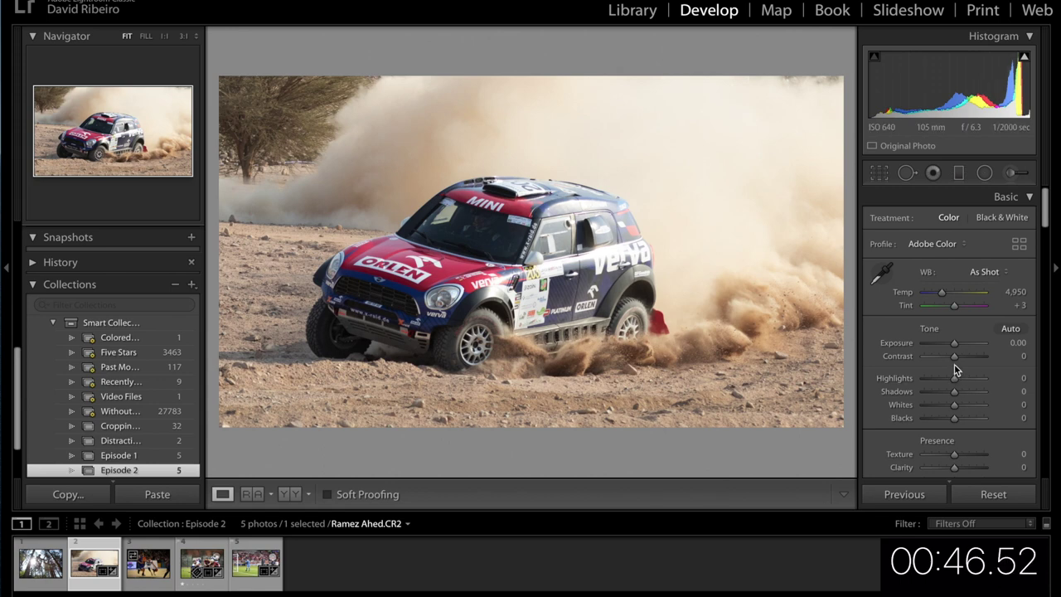
{"action": "left_click_drag", "start_coordinate": [955, 358], "coordinate": [960, 362]}
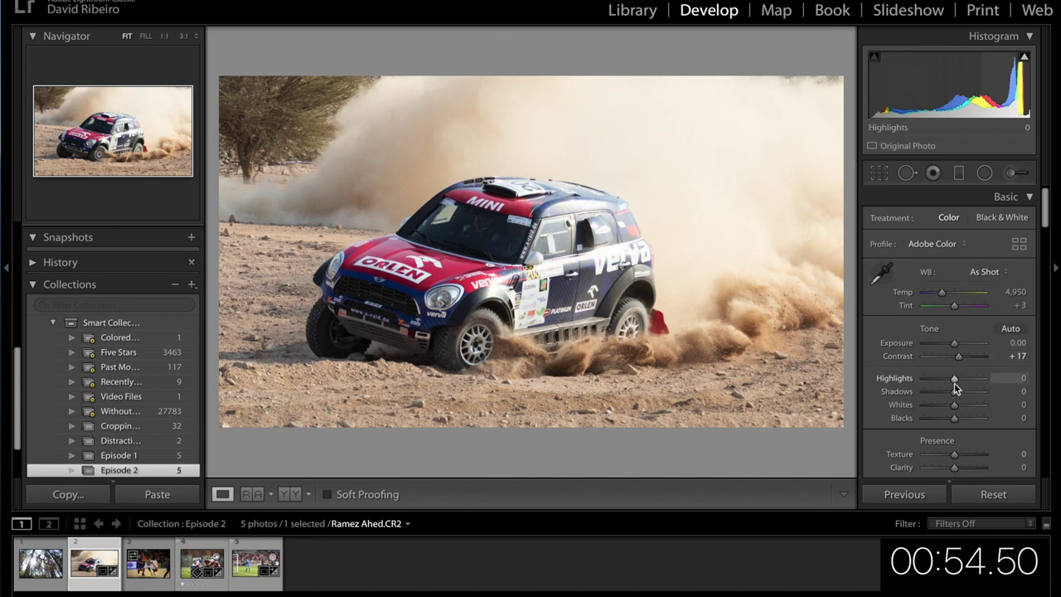
- Set the rally car photo's highlights to -5, whites to -20 and blacks to +12
{"action": "left_click", "coordinate": [954, 381]}
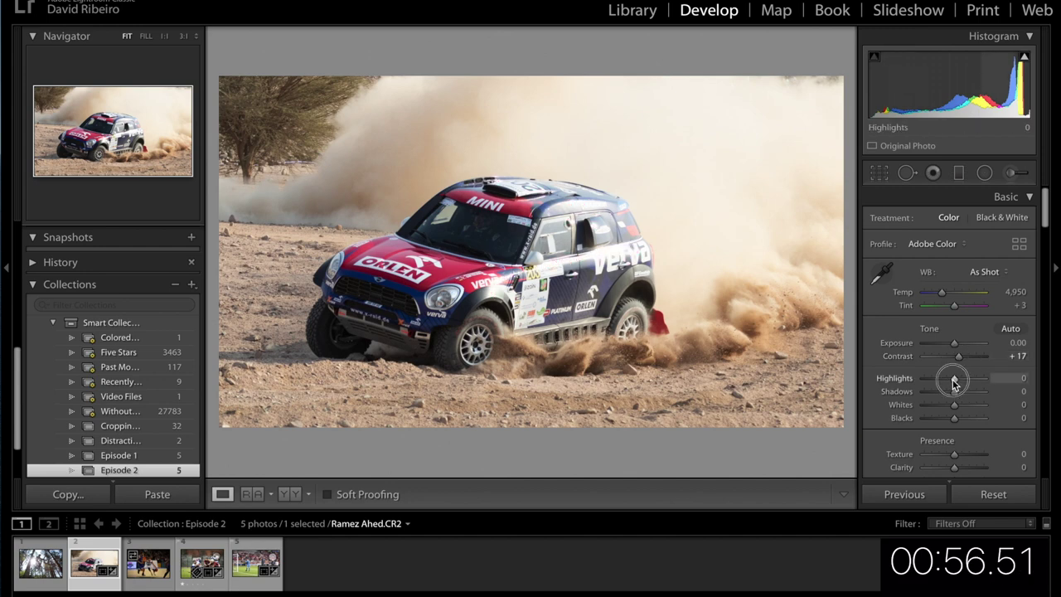
{"action": "left_click_drag", "start_coordinate": [954, 382], "coordinate": [952, 381]}
{"action": "left_click_drag", "start_coordinate": [428, 313], "coordinate": [199, 336]}
{"action": "left_click", "coordinate": [423, 302]}
{"action": "left_click_drag", "start_coordinate": [955, 408], "coordinate": [957, 421]}
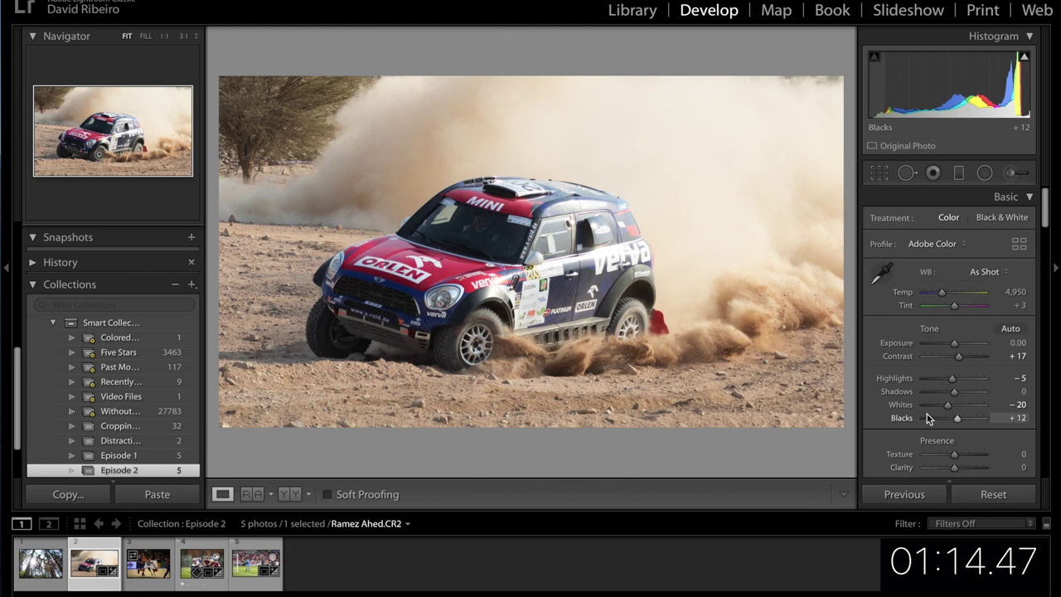
- Raise the rally car photo's clarity to +36
{"action": "scroll", "coordinate": [945, 415], "scroll_direction": "down", "scroll_amount": 2}
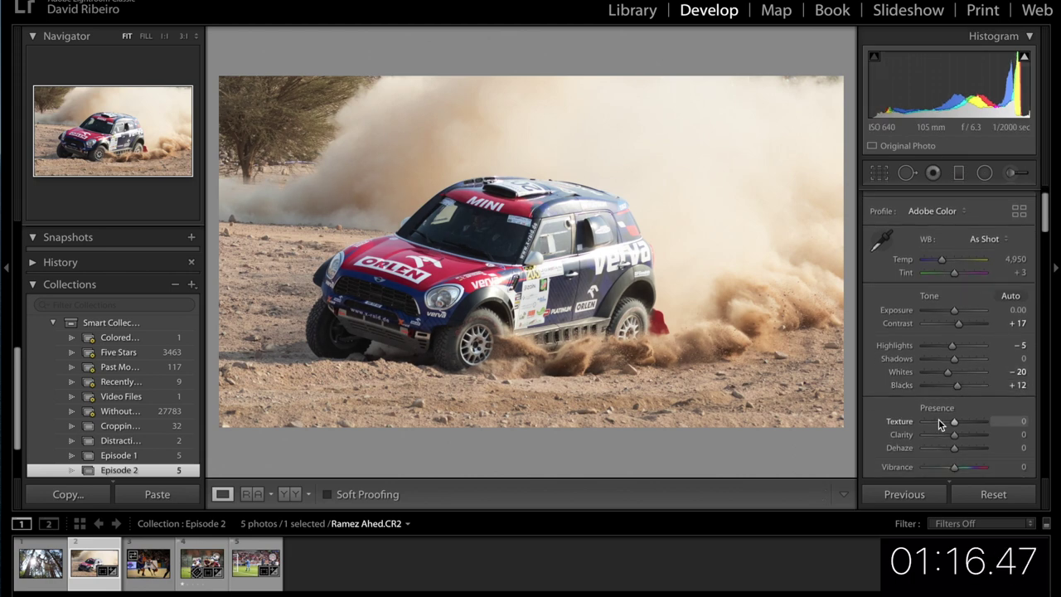
{"action": "left_click_drag", "start_coordinate": [958, 438], "coordinate": [967, 441]}
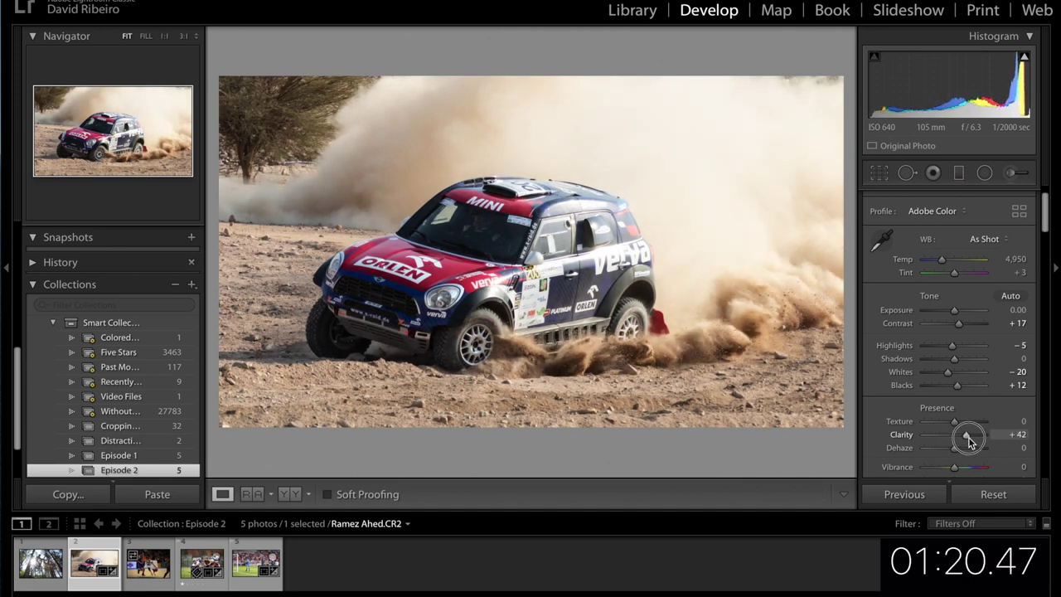
{"action": "left_click_drag", "start_coordinate": [968, 439], "coordinate": [967, 441]}
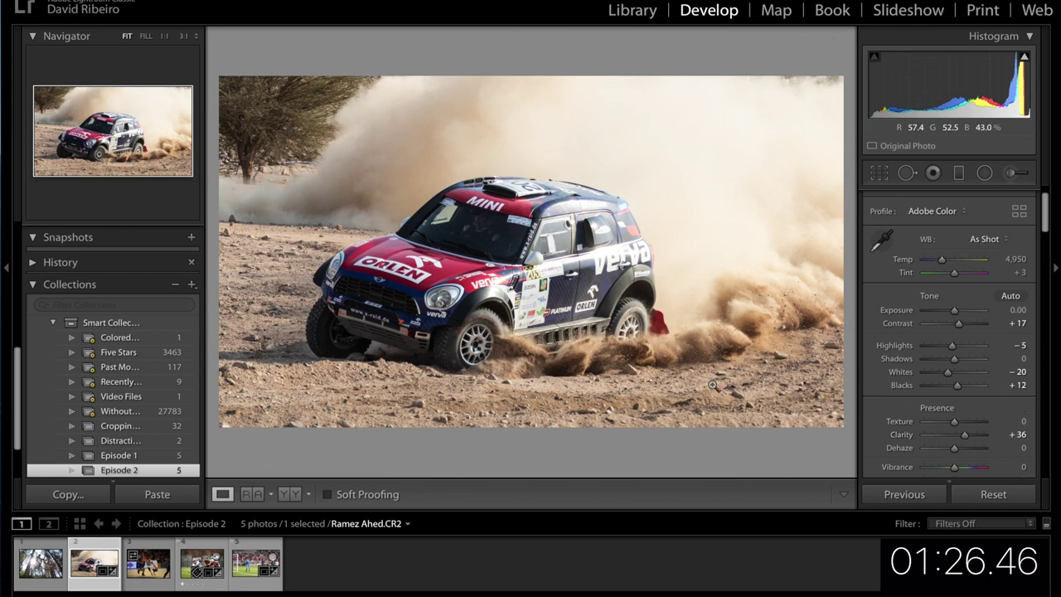
- Set the rally car photo's vibrance to +15 and saturation to +8
{"action": "scroll", "coordinate": [975, 406], "scroll_direction": "down", "scroll_amount": 2}
{"action": "scroll", "coordinate": [974, 412], "scroll_direction": "down", "scroll_amount": 1}
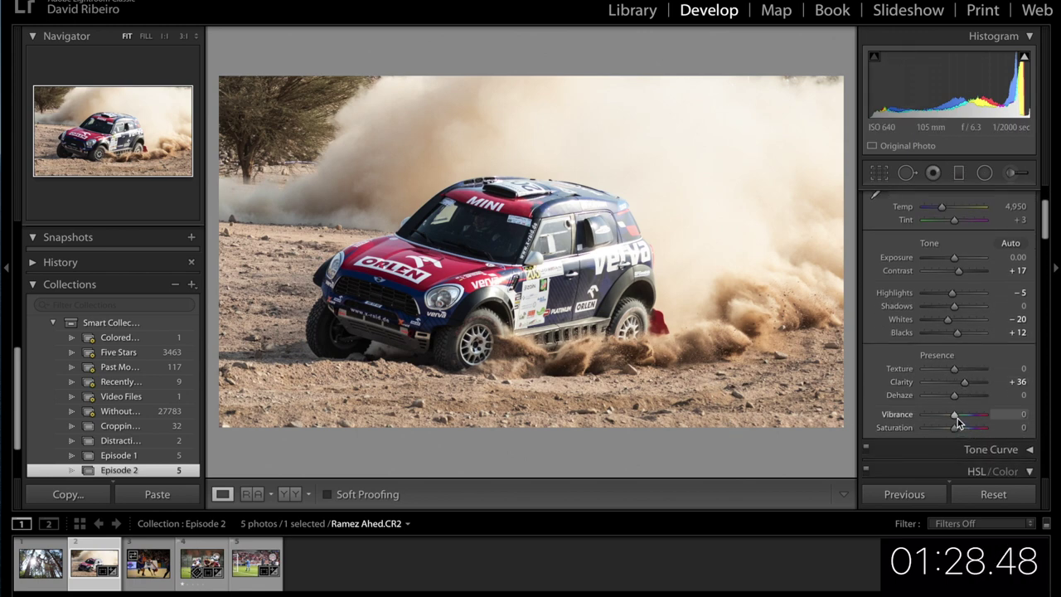
{"action": "left_click_drag", "start_coordinate": [957, 418], "coordinate": [957, 432]}
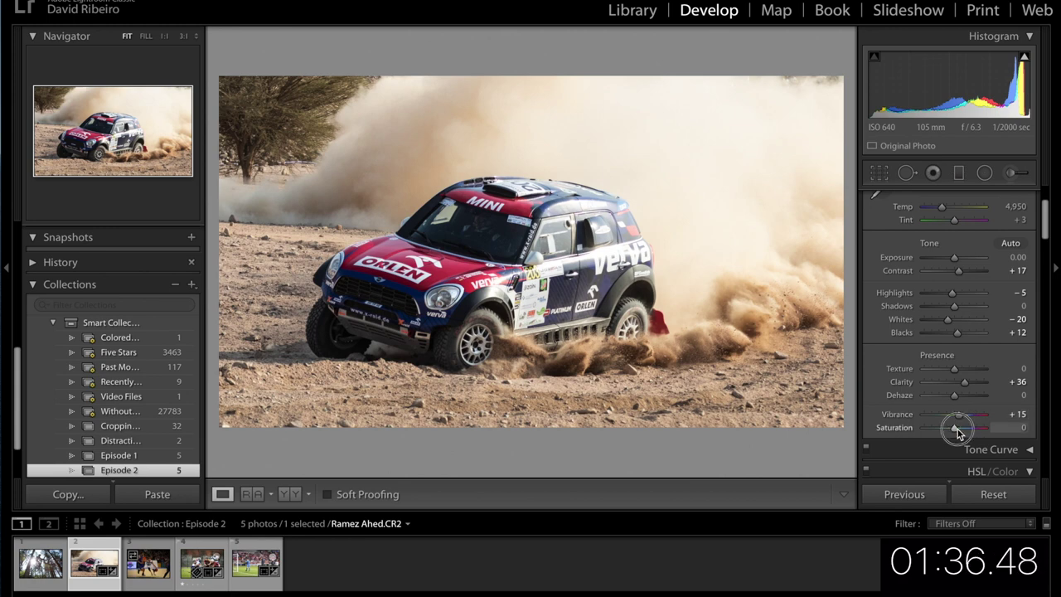
{"action": "left_click_drag", "start_coordinate": [959, 432], "coordinate": [959, 431]}
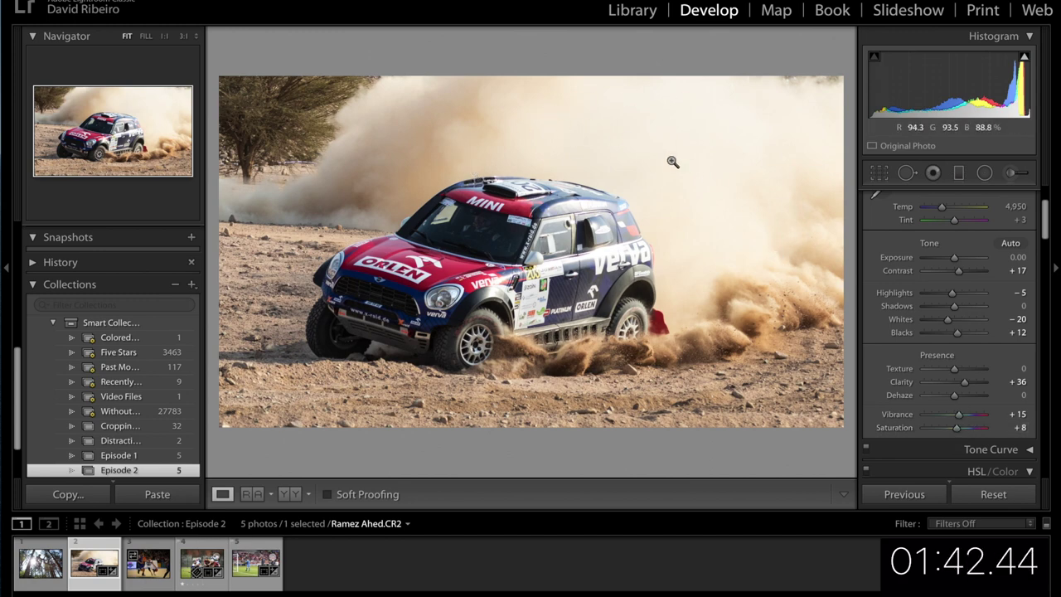
- Add a diagonal graduated filter from the photo's upper-right corner across the dust cloud and set its exposure to -0.82
{"action": "left_click", "coordinate": [959, 172]}
{"action": "left_click_drag", "start_coordinate": [833, 56], "coordinate": [618, 444]}
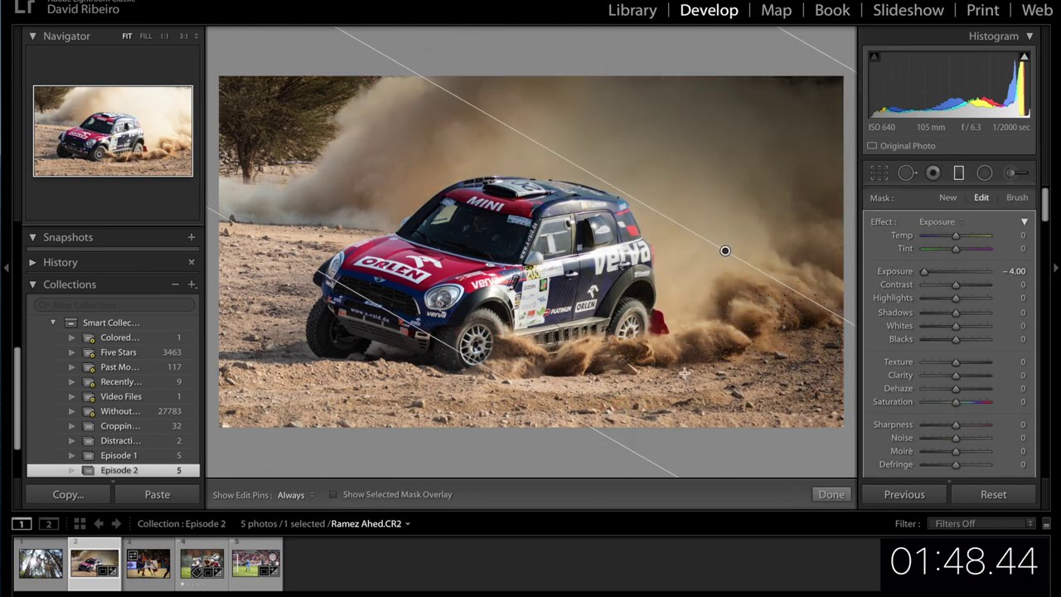
{"action": "double_click", "coordinate": [902, 273]}
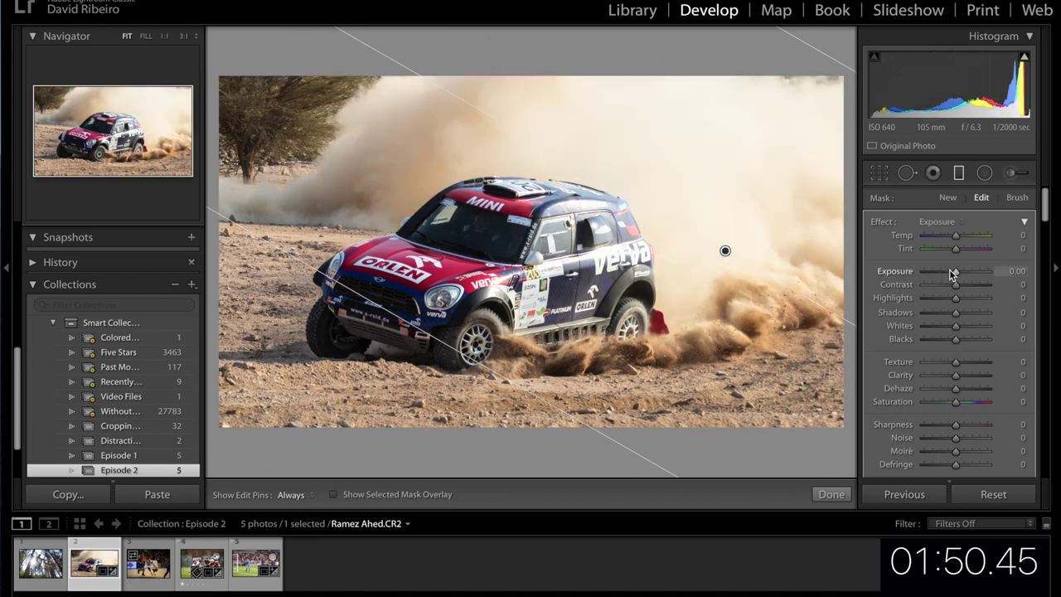
{"action": "left_click_drag", "start_coordinate": [955, 276], "coordinate": [949, 276]}
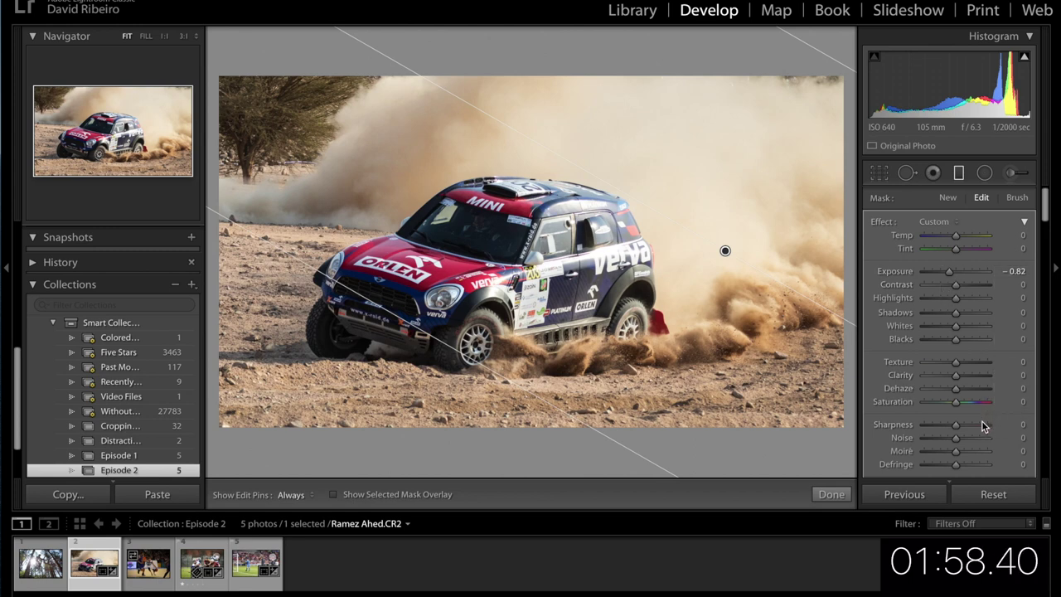
- Set the graduated filter's dehaze to 30, pull its lower edge up across the car, lower its exposure to -1.24, and finish the filter
{"action": "mouse_move", "coordinate": [959, 389]}
{"action": "left_mouse_down"}
{"action": "mouse_move", "coordinate": [993, 395]}
{"action": "mouse_move", "coordinate": [972, 393]}
{"action": "left_mouse_up"}
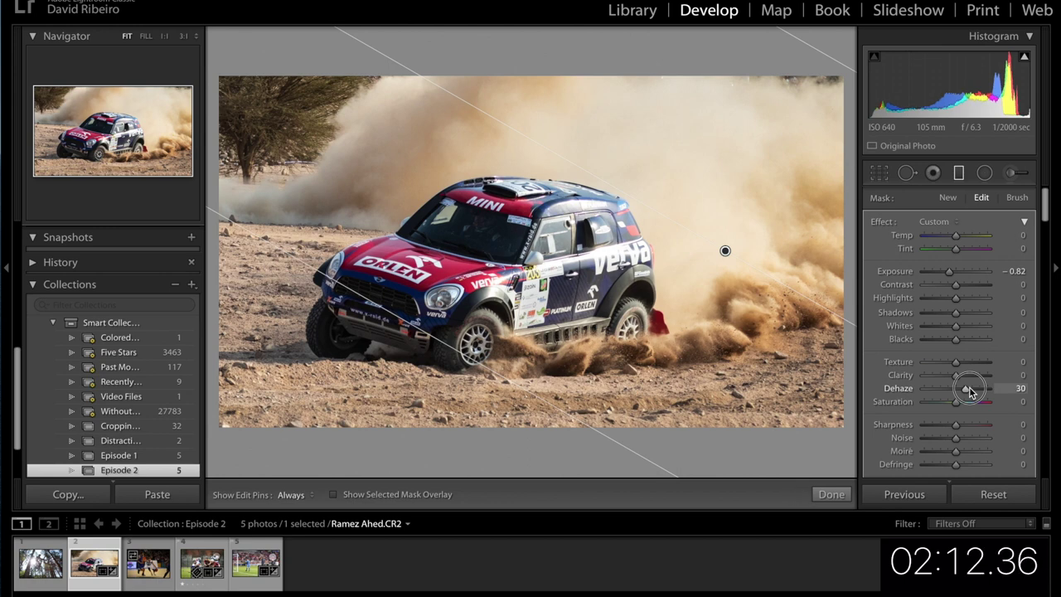
{"action": "left_click_drag", "start_coordinate": [476, 366], "coordinate": [549, 297]}
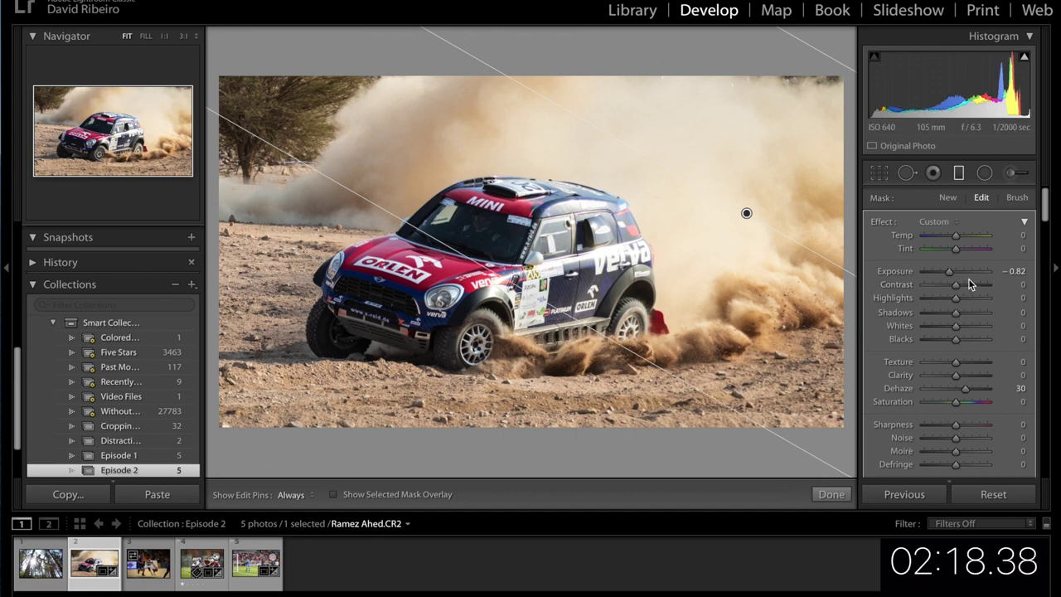
{"action": "left_click_drag", "start_coordinate": [950, 278], "coordinate": [946, 276]}
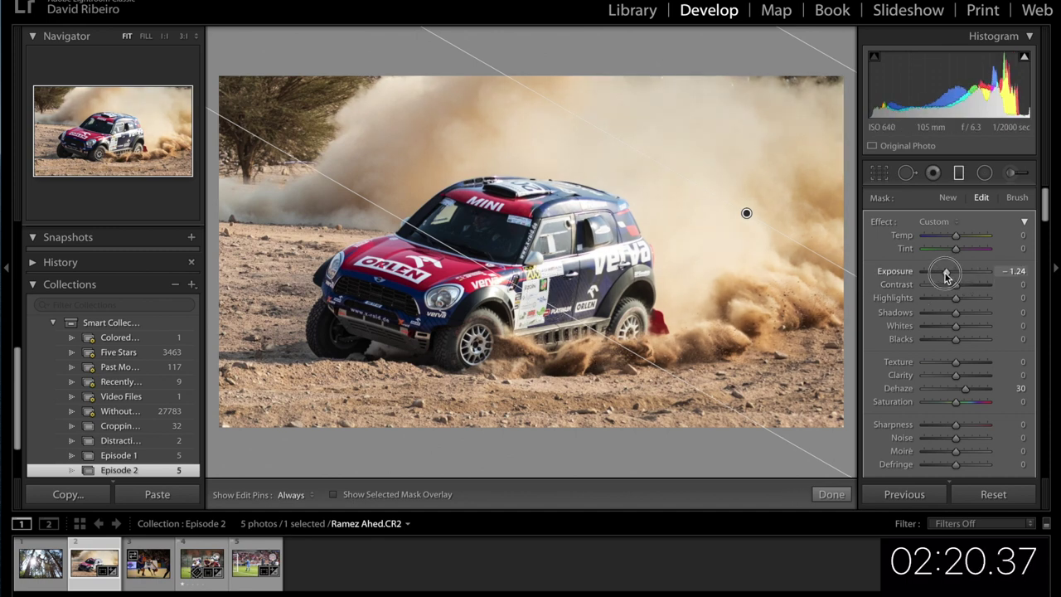
{"action": "left_click", "coordinate": [837, 495]}
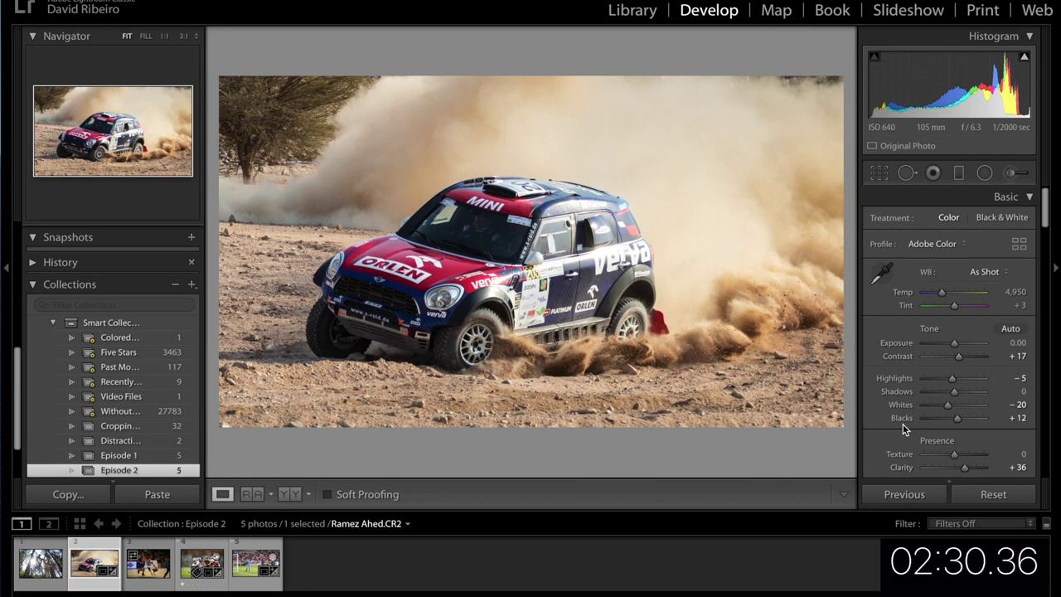
- Compare the rally car photo before and after the edits, both side by side and toggled in a single enlarged view
{"action": "key", "text": "Tab"}
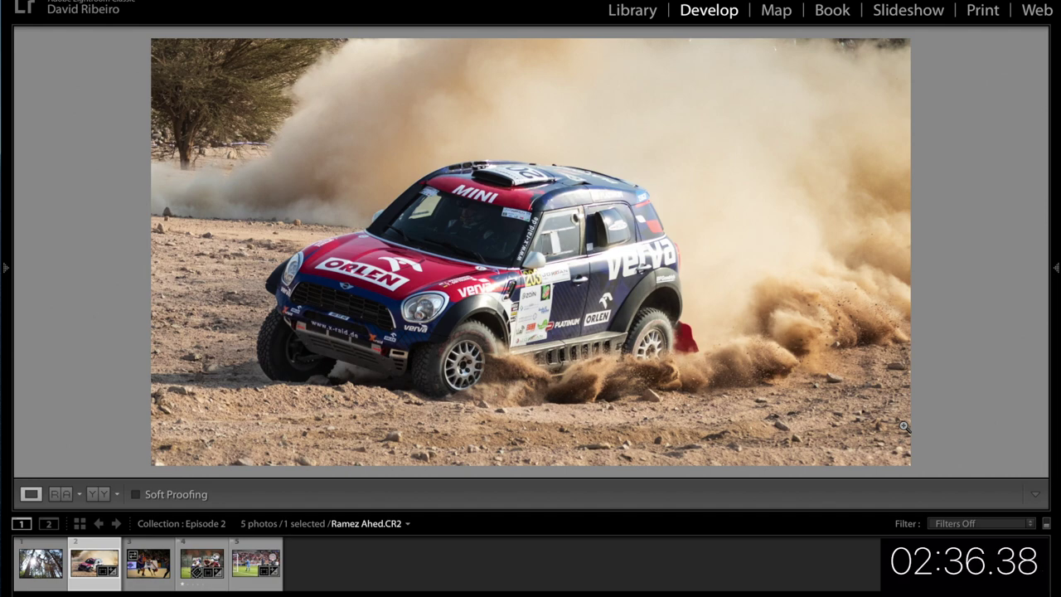
{"action": "key", "text": "y"}
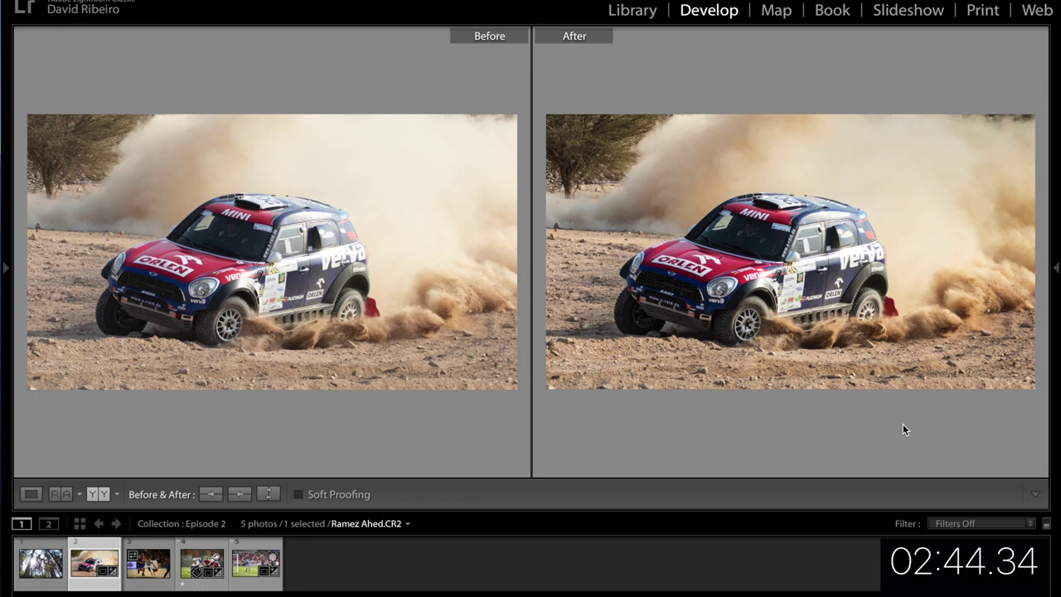
{"action": "key", "text": "y"}
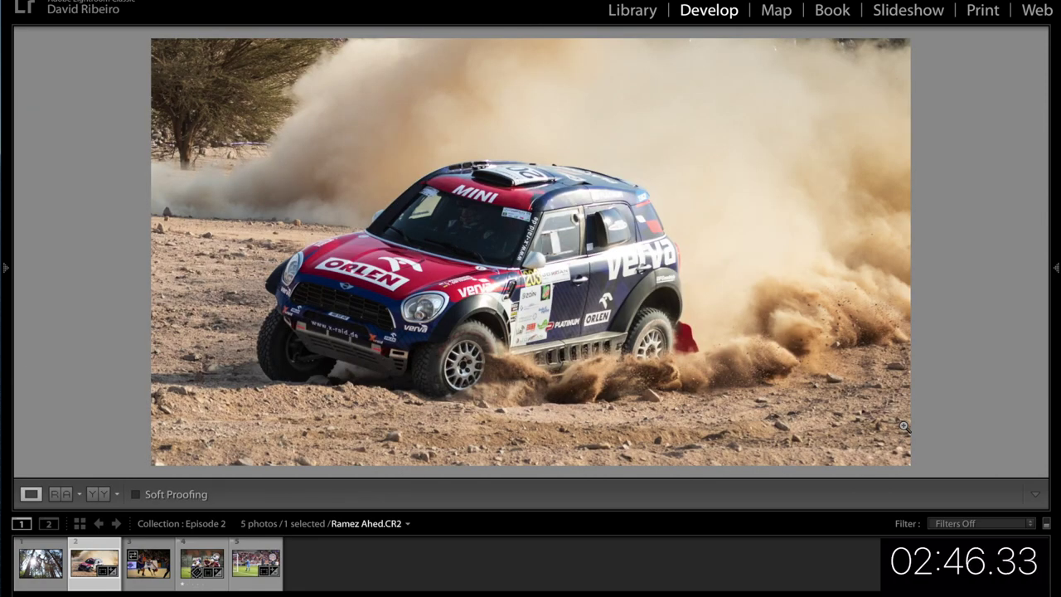
{"action": "key", "text": "Tab"}
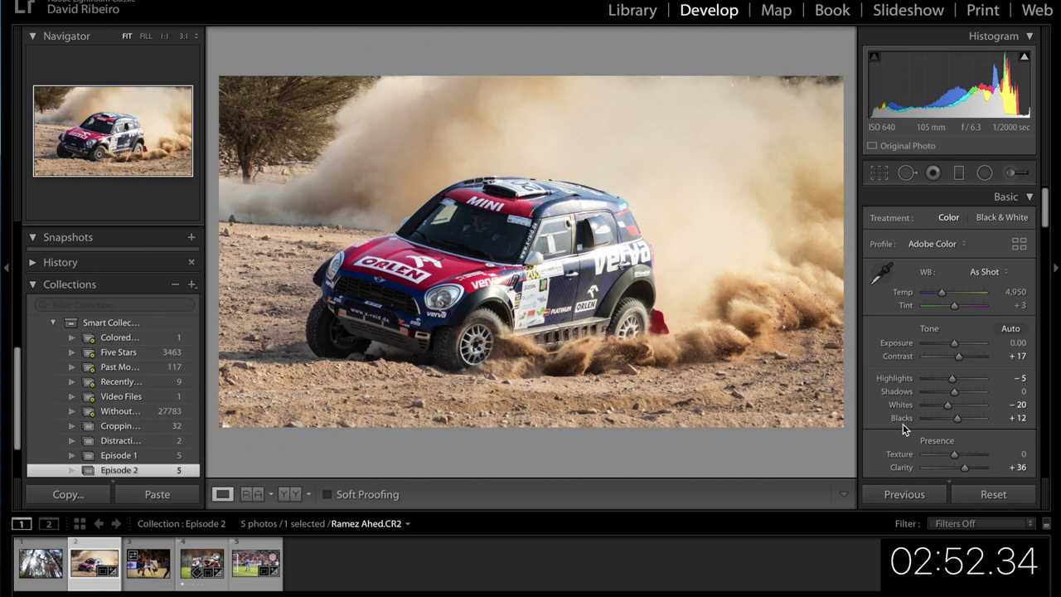
{"action": "key", "text": "backslash"}
{"action": "key", "text": "backslash"}
{"action": "key", "text": "backslash"}
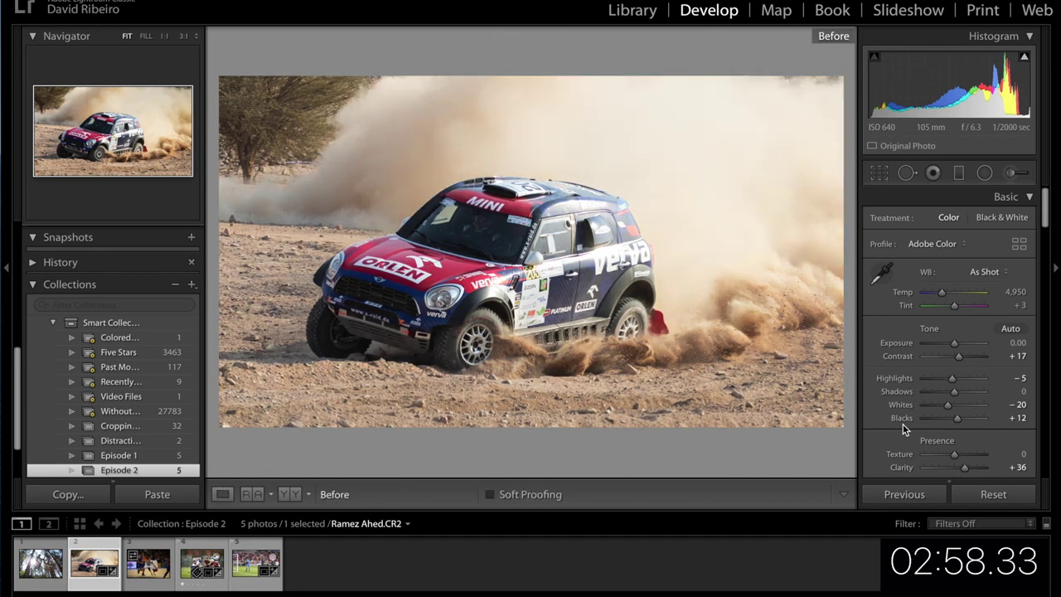
{"action": "key", "text": "y"}
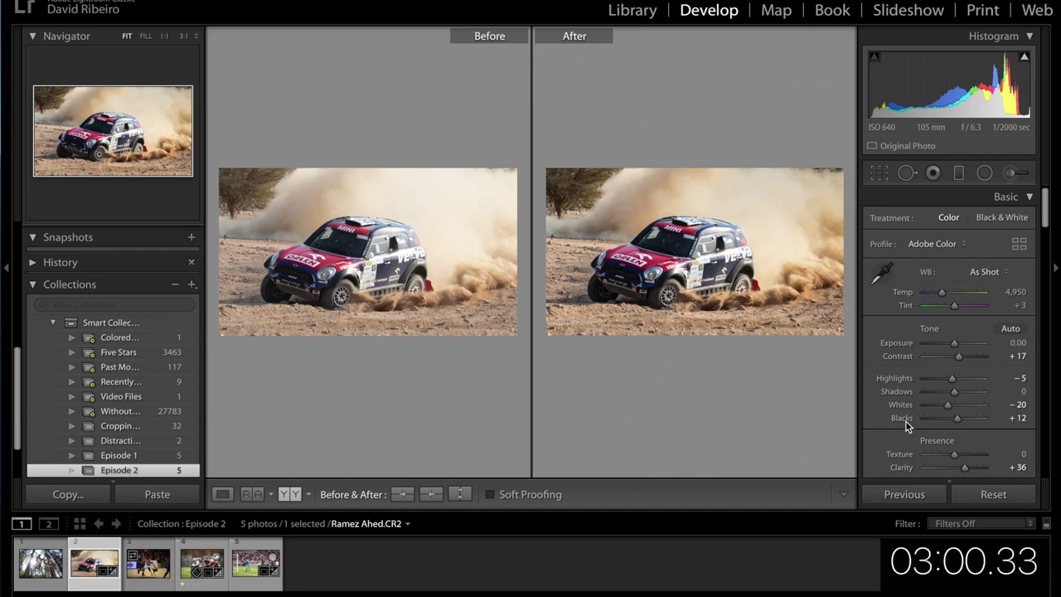
{"action": "key", "text": "Tab"}
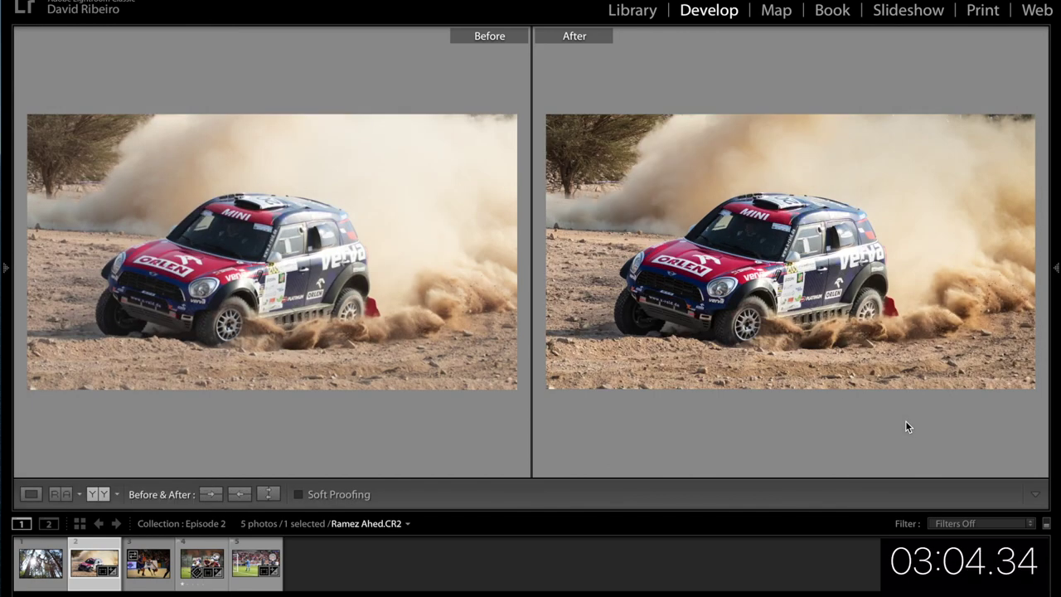
{"action": "key", "text": "Tab"}
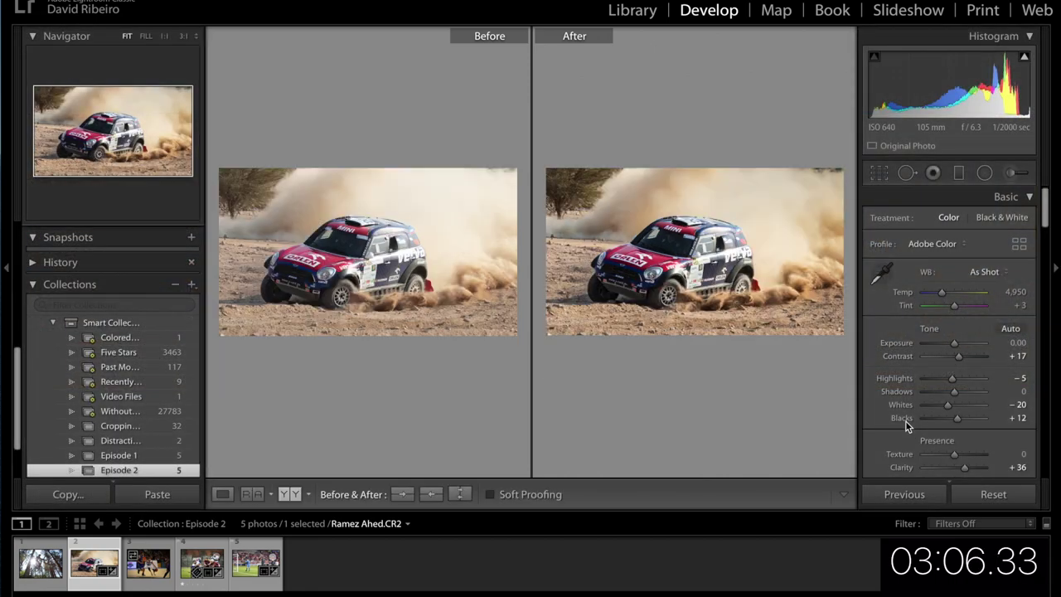
{"action": "key", "text": "y"}
{"action": "key", "text": "f"}
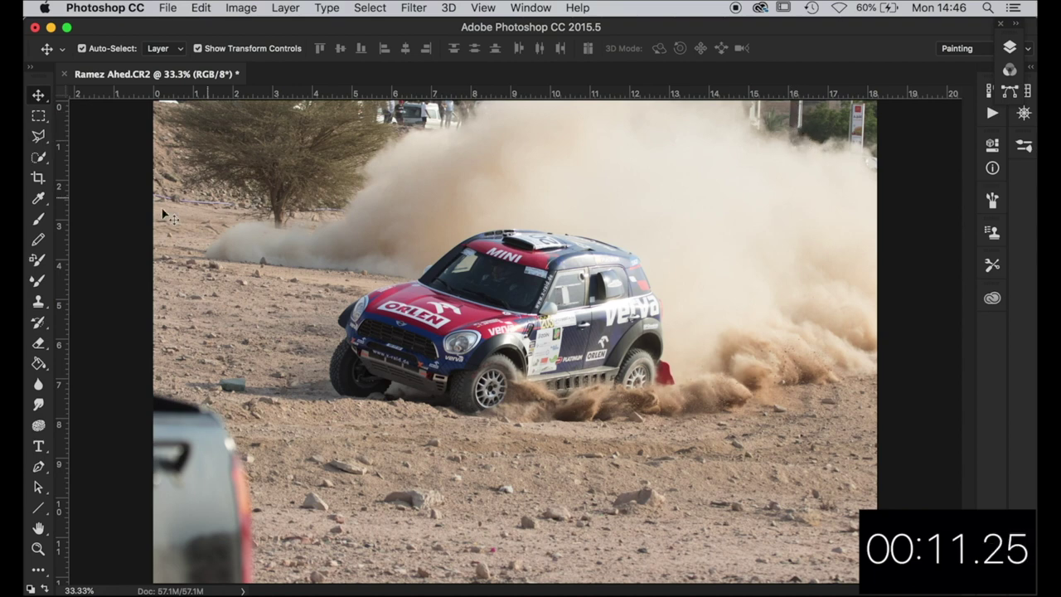
- In Photoshop, crop the rally car photo to 16:9 with a slight rotation, trim its edges tighter, and apply the crop
{"action": "left_click", "coordinate": [38, 178]}
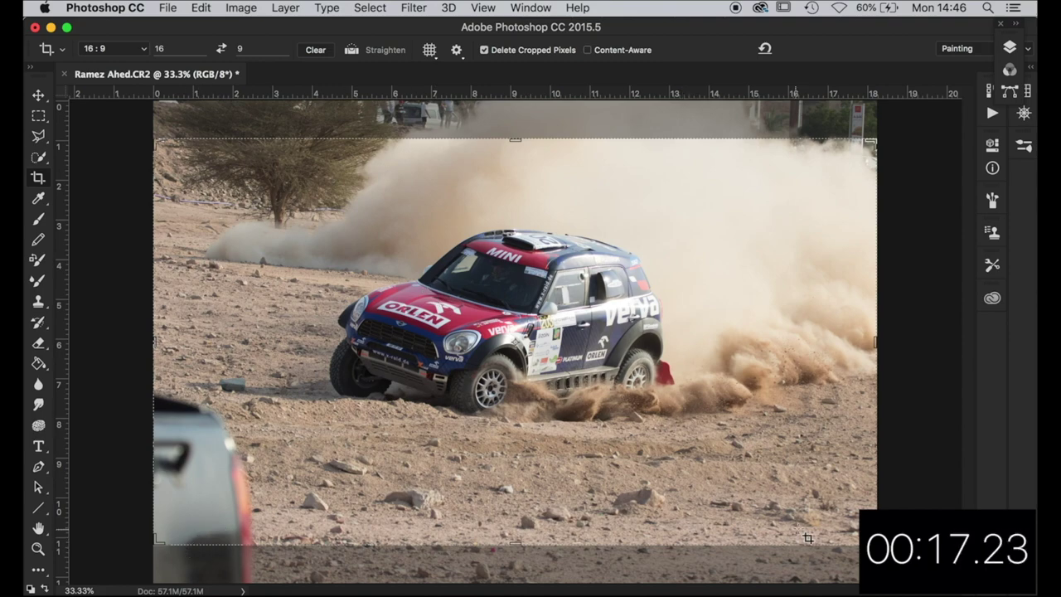
{"action": "left_click_drag", "start_coordinate": [191, 549], "coordinate": [213, 549]}
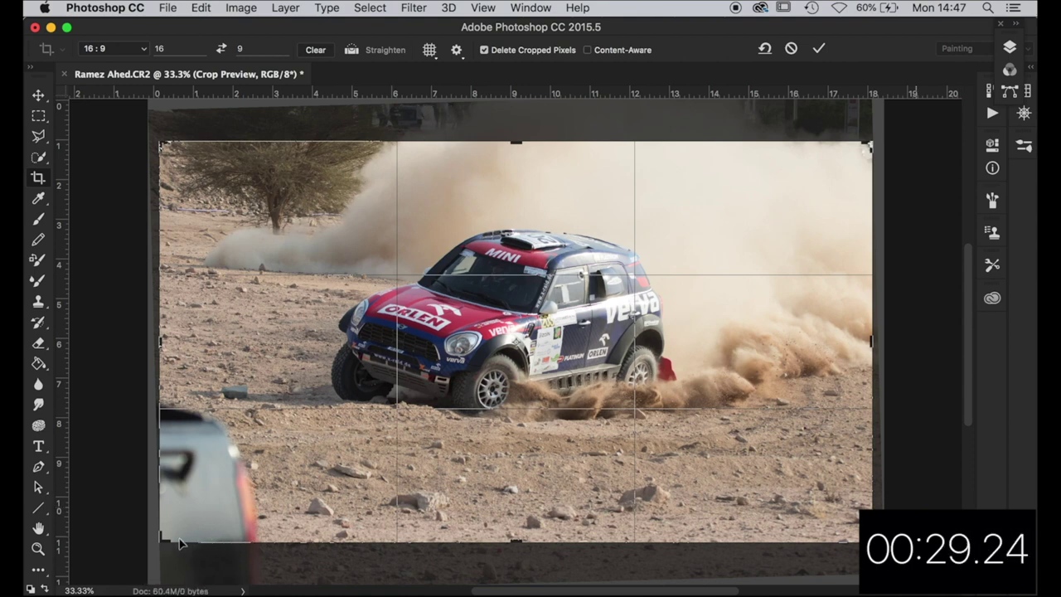
{"action": "mouse_move", "coordinate": [869, 145]}
{"action": "left_mouse_down"}
{"action": "mouse_move", "coordinate": [870, 134]}
{"action": "mouse_move", "coordinate": [854, 145]}
{"action": "left_mouse_up"}
{"action": "left_click_drag", "start_coordinate": [580, 377], "coordinate": [583, 412]}
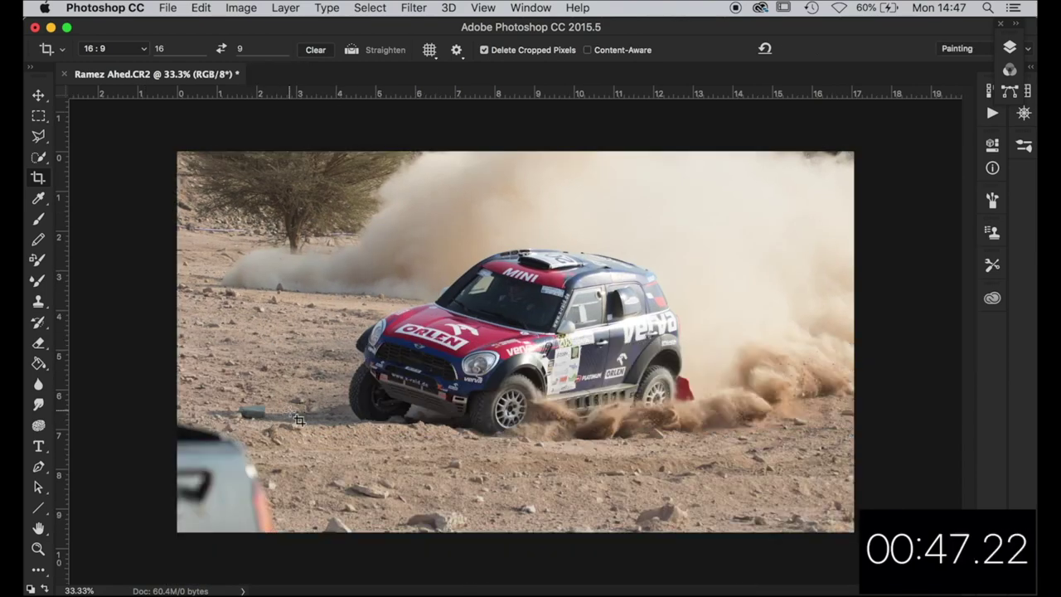
- Outline the foreground vehicle in the photo's lower-left corner with the Polygonal Lasso and fill the selection with matching desert ground
{"action": "key", "text": "l"}
{"action": "left_click", "coordinate": [170, 412]}
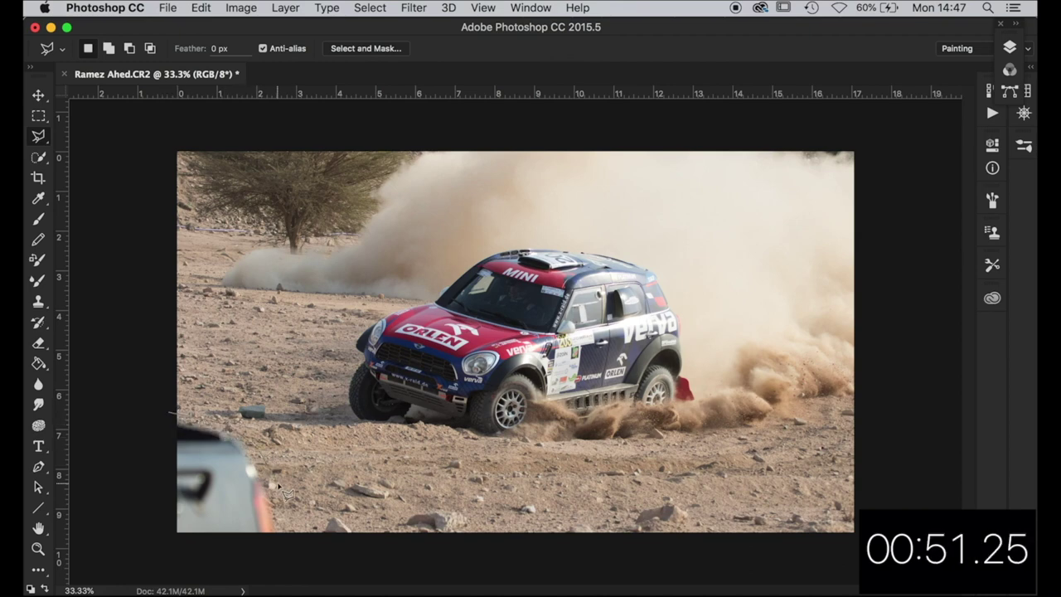
{"action": "left_click", "coordinate": [287, 548]}
{"action": "left_click", "coordinate": [165, 545]}
{"action": "key", "text": "Escape"}
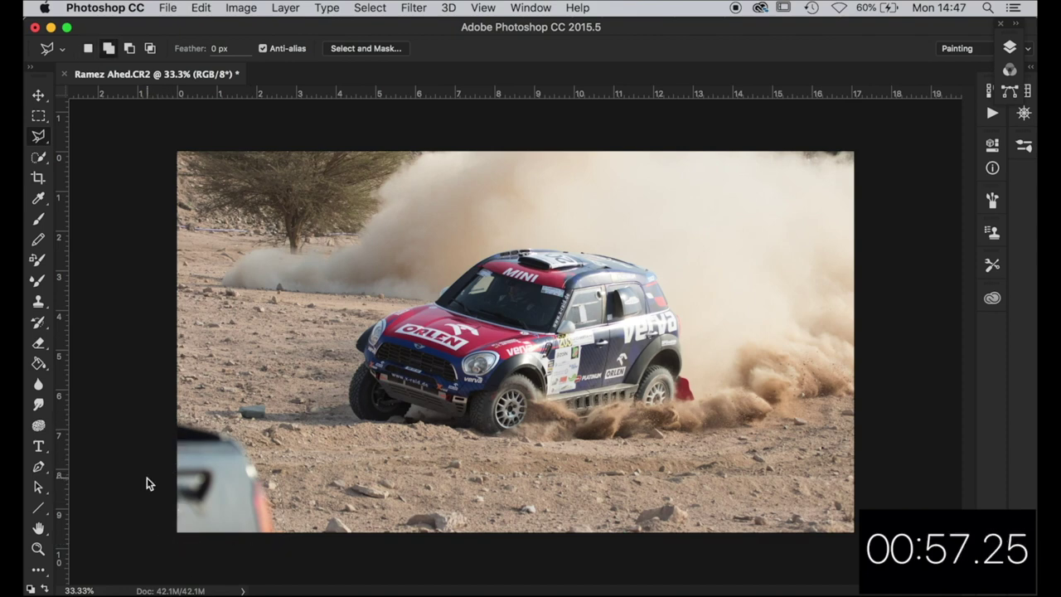
{"action": "key", "text": "shift+BackSpace"}
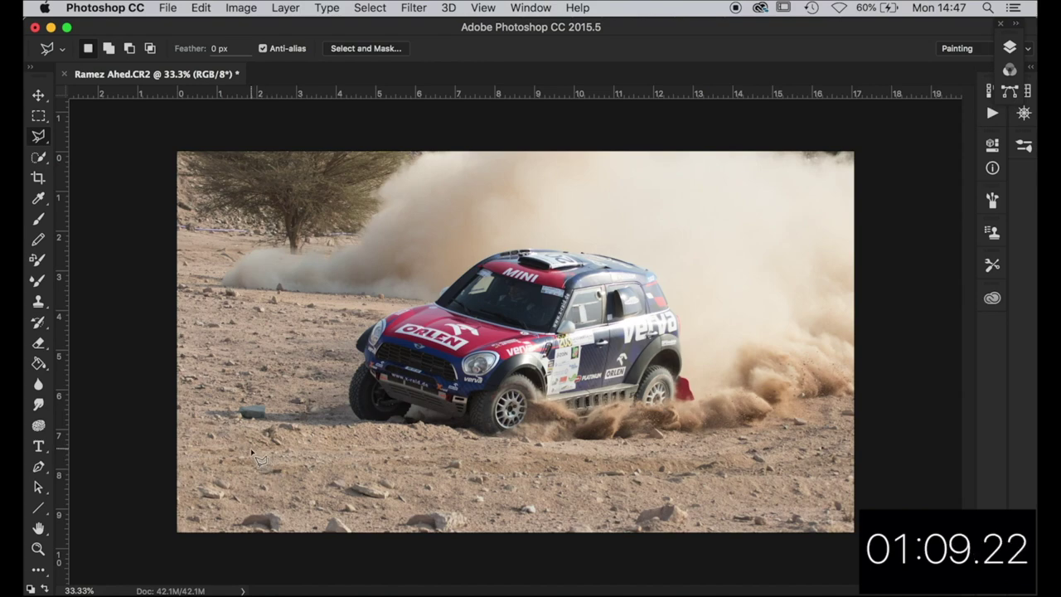
- Clone clean ground texture over the smudged patch below the blue-grey rock, using the Clone Stamp at 66% opacity
{"action": "key", "text": "super+0"}
{"action": "key", "text": "super+equal"}
{"action": "key", "text": "super+equal"}
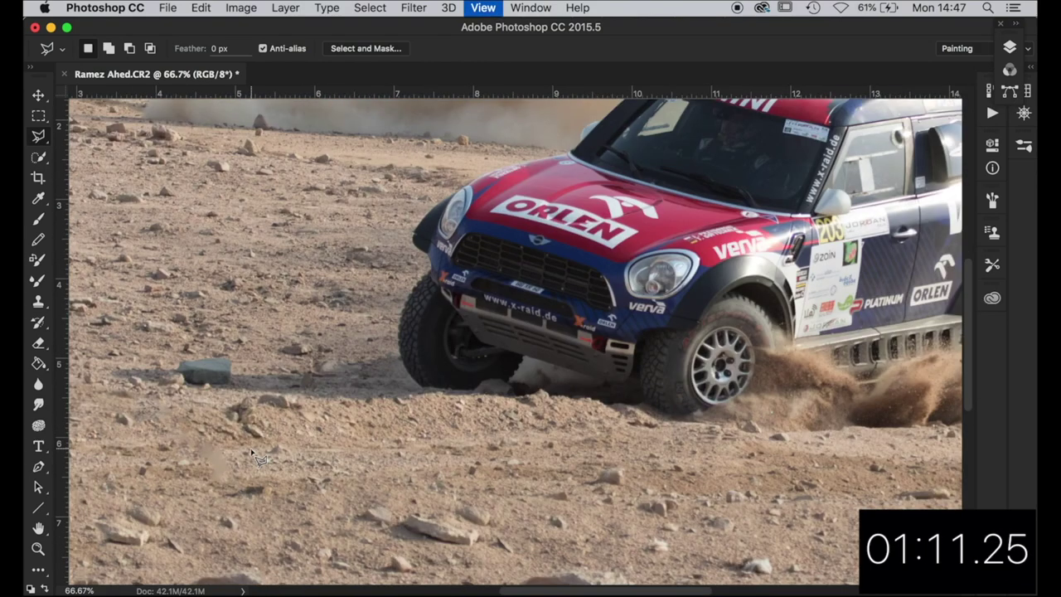
{"action": "scroll", "coordinate": [253, 454], "scroll_direction": "left", "scroll_amount": 2}
{"action": "scroll", "coordinate": [253, 454], "scroll_direction": "down", "scroll_amount": 5}
{"action": "scroll", "coordinate": [253, 454], "scroll_direction": "left", "scroll_amount": 5}
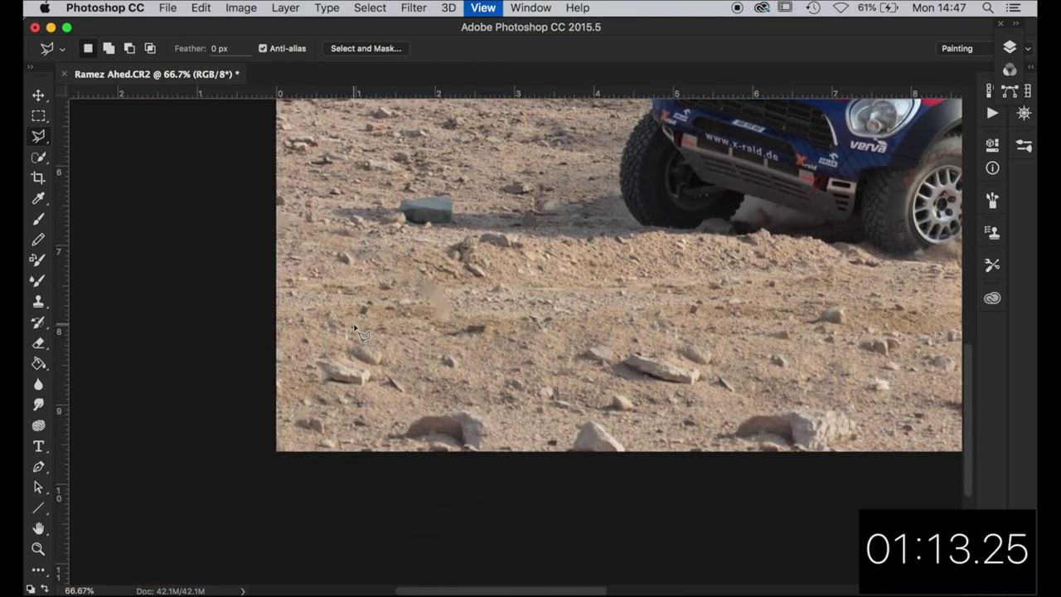
{"action": "left_click", "coordinate": [39, 302]}
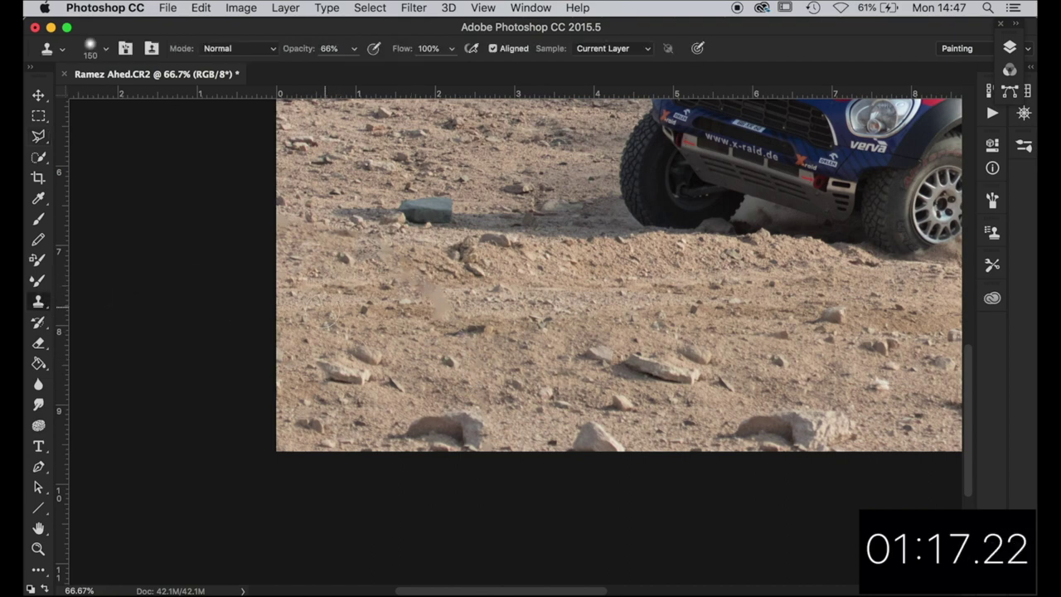
{"action": "left_click", "coordinate": [425, 287]}
{"action": "left_click", "coordinate": [426, 286]}
{"action": "left_click", "coordinate": [441, 298]}
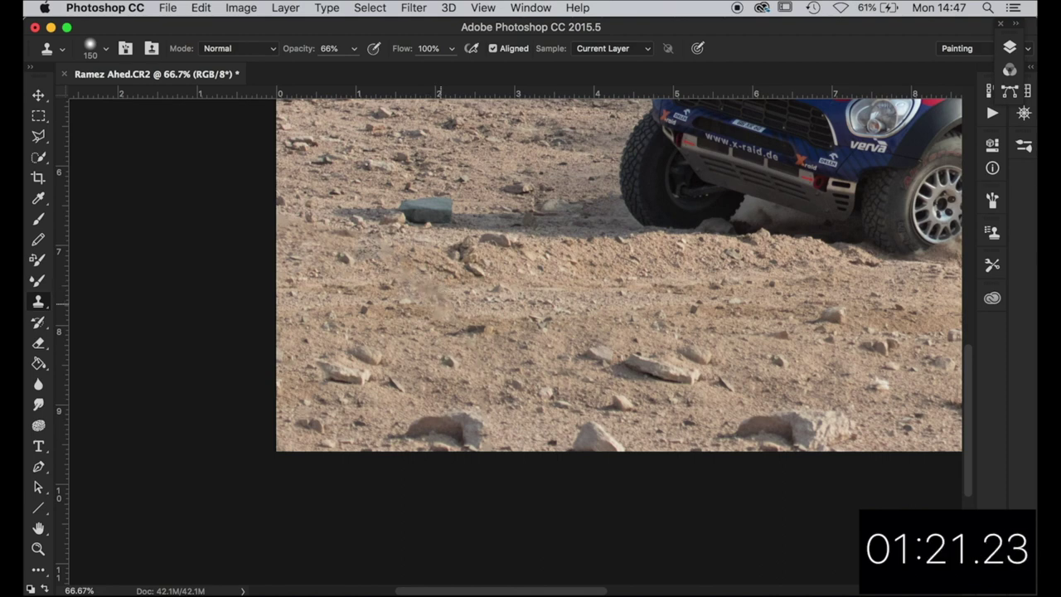
{"action": "left_click", "coordinate": [442, 320]}
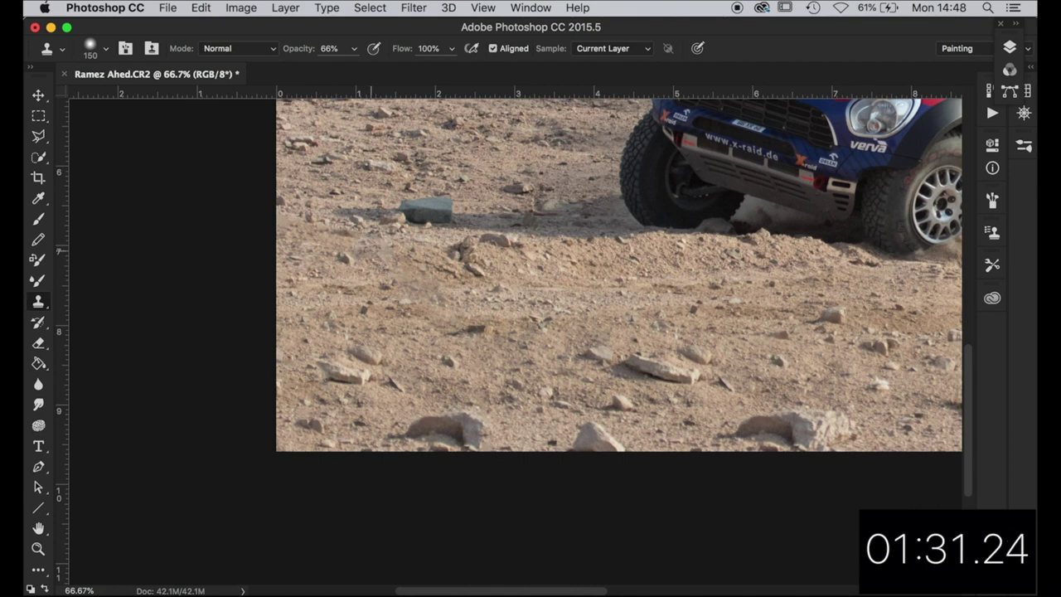
- Undo the last clone dab and inspect the retouched rally car photo as a whole and up close
{"action": "left_click", "coordinate": [379, 367]}
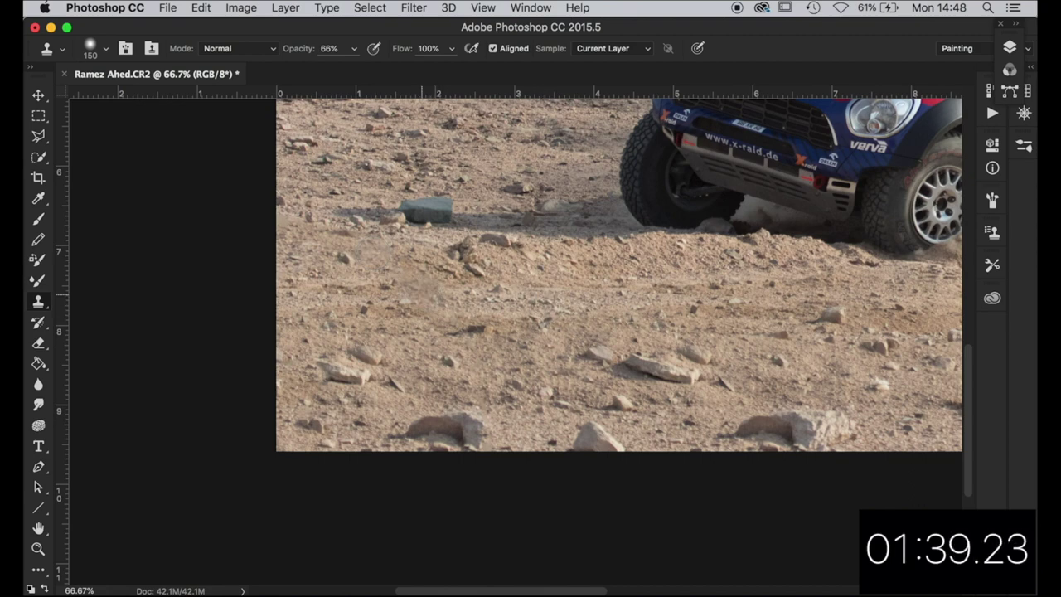
{"action": "key", "text": "ctrl+z"}
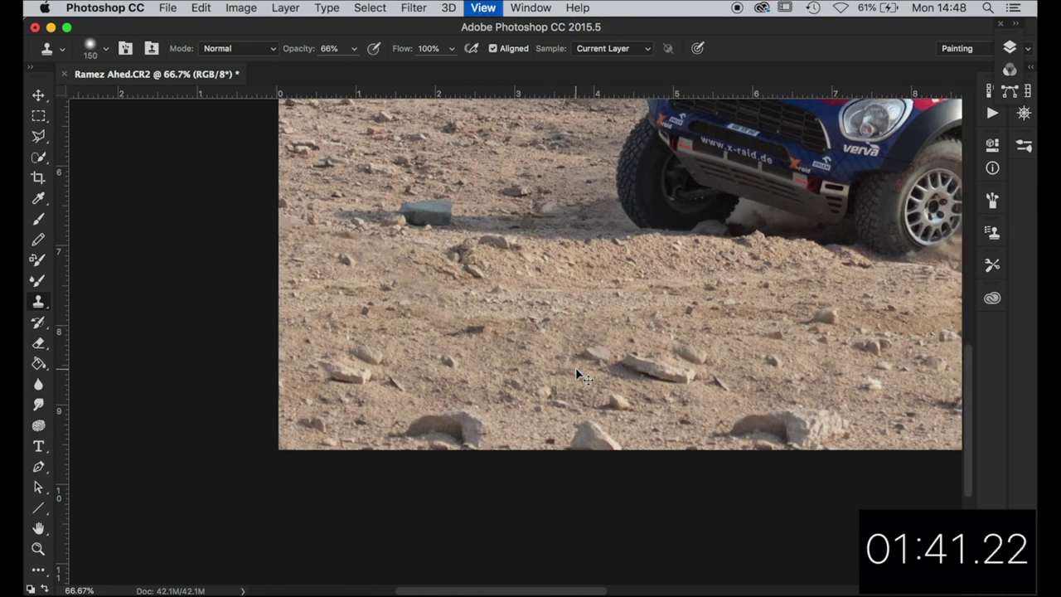
{"action": "key", "text": "super+minus"}
{"action": "key", "text": "super+minus"}
{"action": "key", "text": "super+minus"}
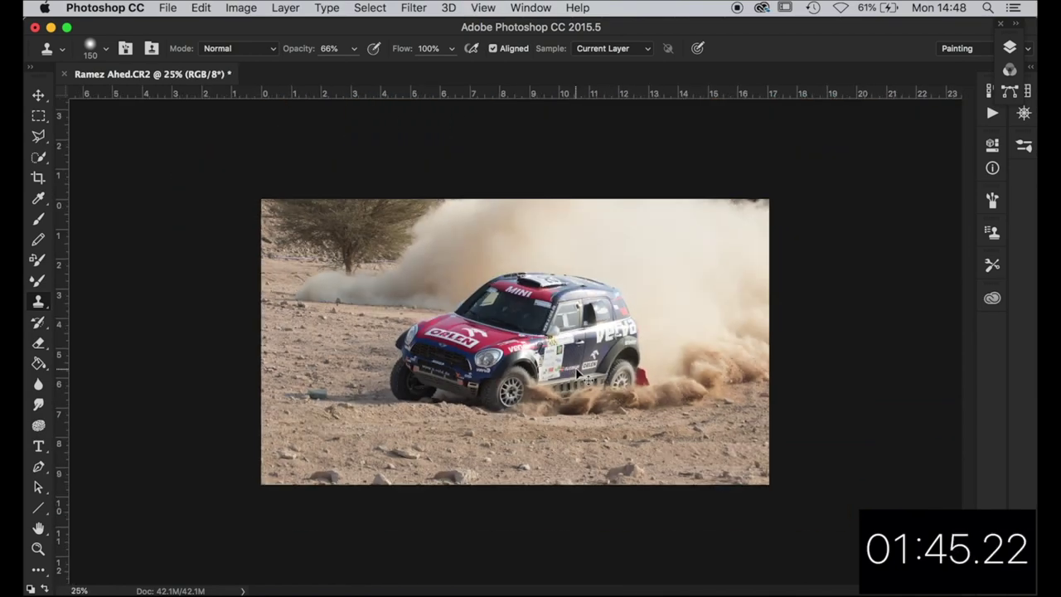
{"action": "key", "text": "super+plus"}
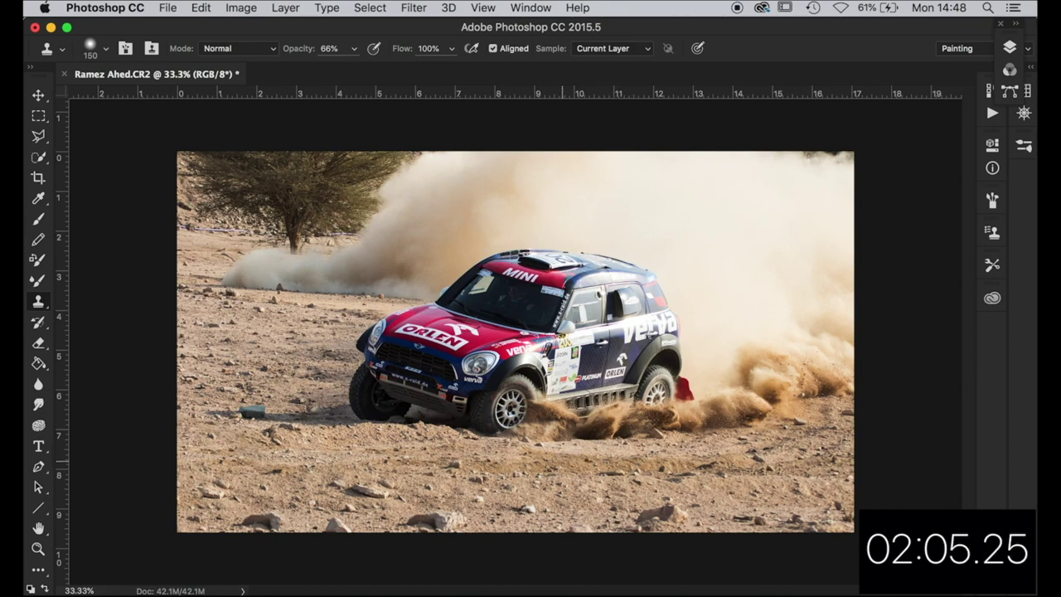
{"action": "key", "text": "super+equal"}
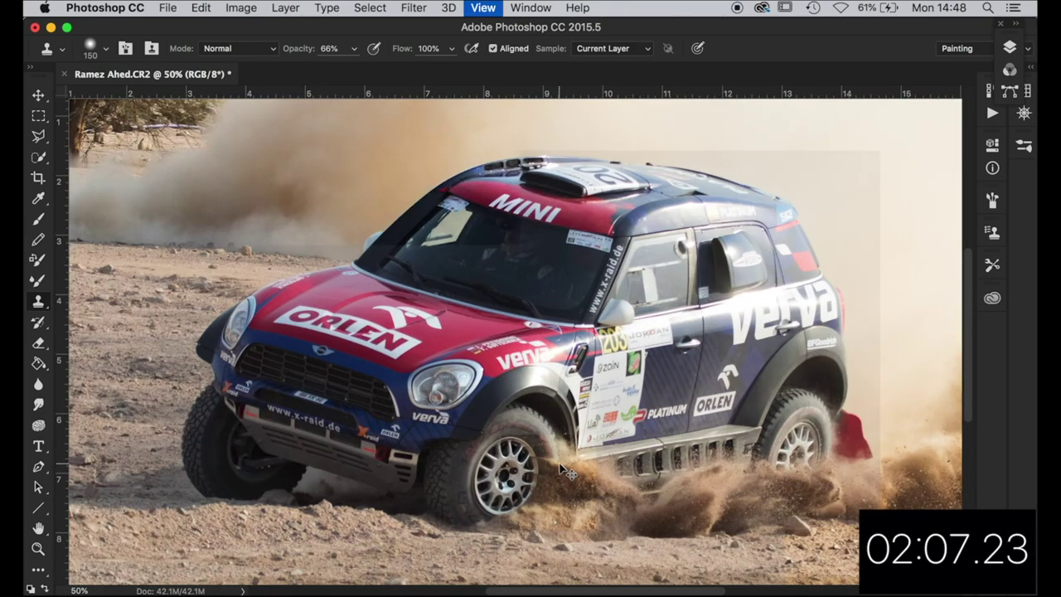
{"action": "key", "text": "super+equal"}
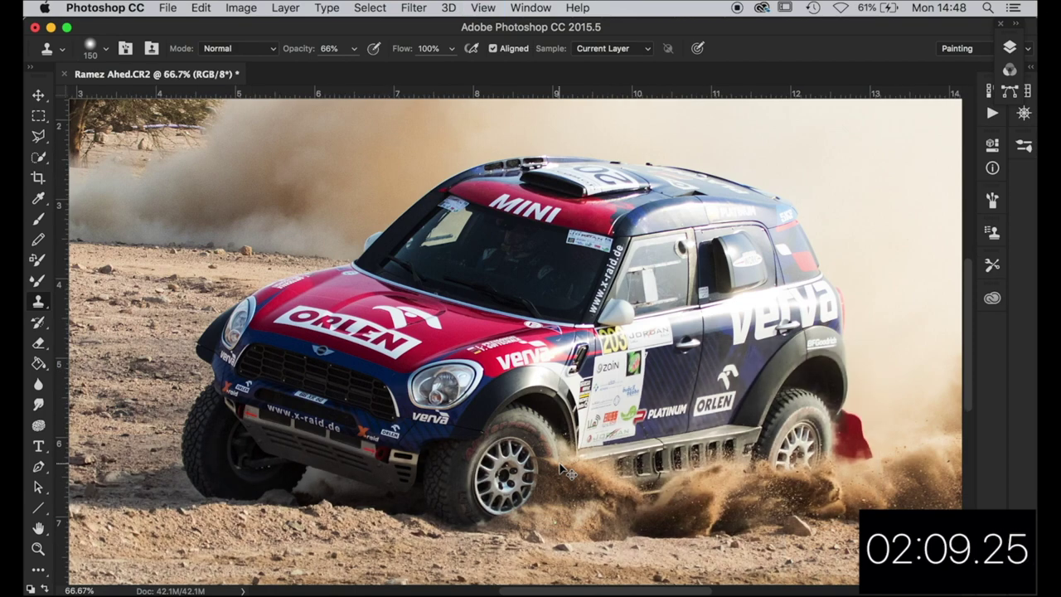
{"action": "key", "text": "super+minus"}
{"action": "key", "text": "super+minus"}
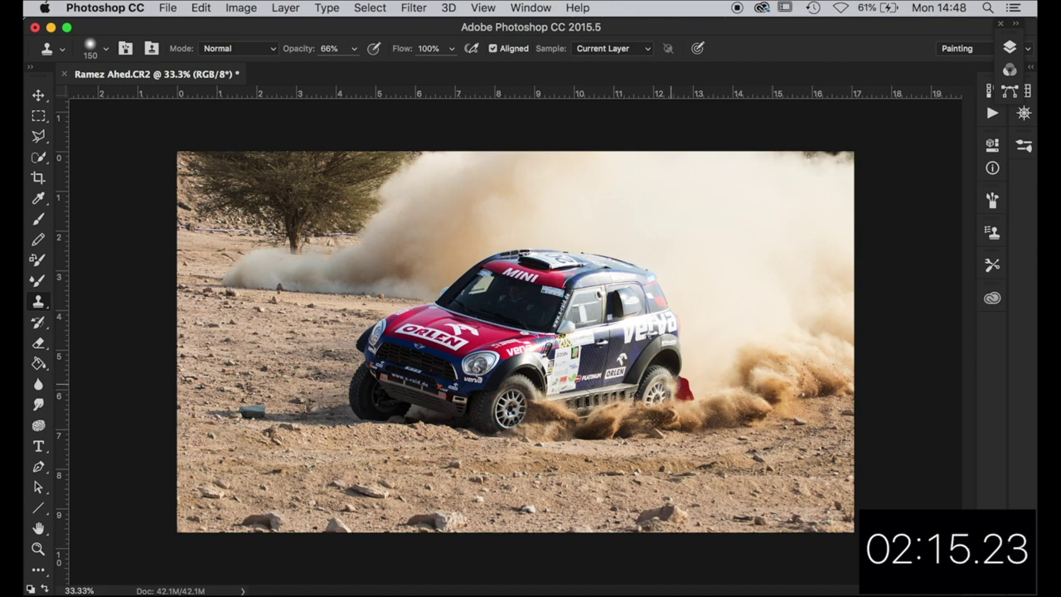
- Crop the rally car photo tighter at 16:9, trimming its upper-right and lower-left corners and shifting the framing slightly
{"action": "key", "text": "c"}
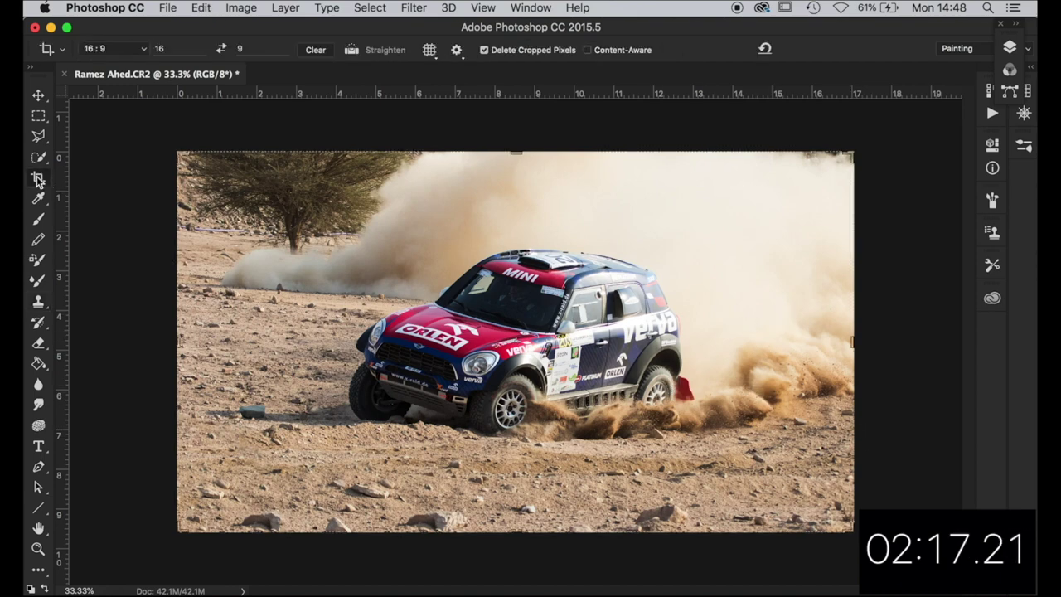
{"action": "left_click_drag", "start_coordinate": [858, 149], "coordinate": [840, 163]}
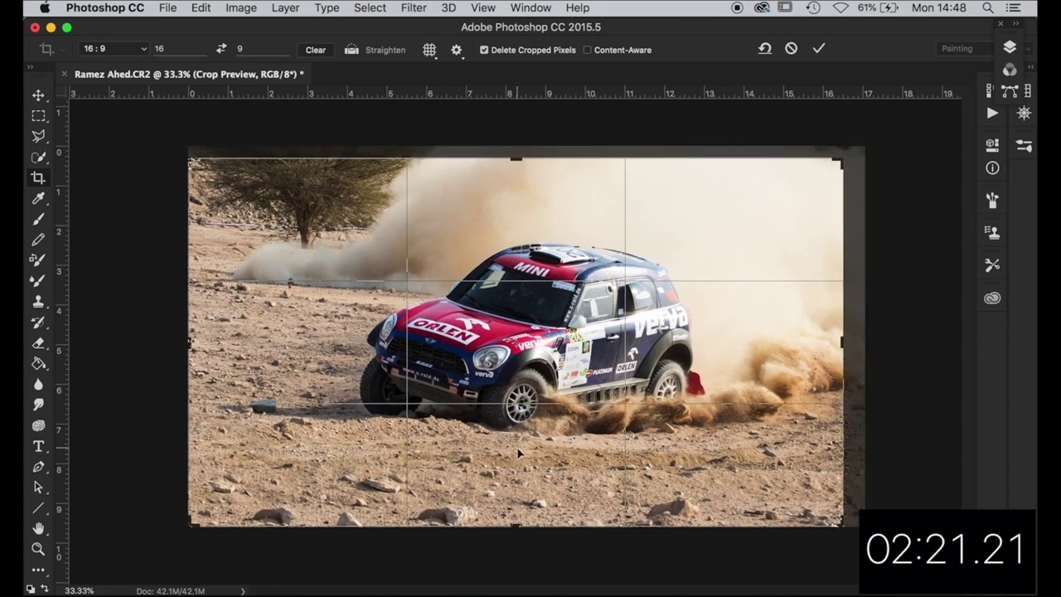
{"action": "key", "text": "Return"}
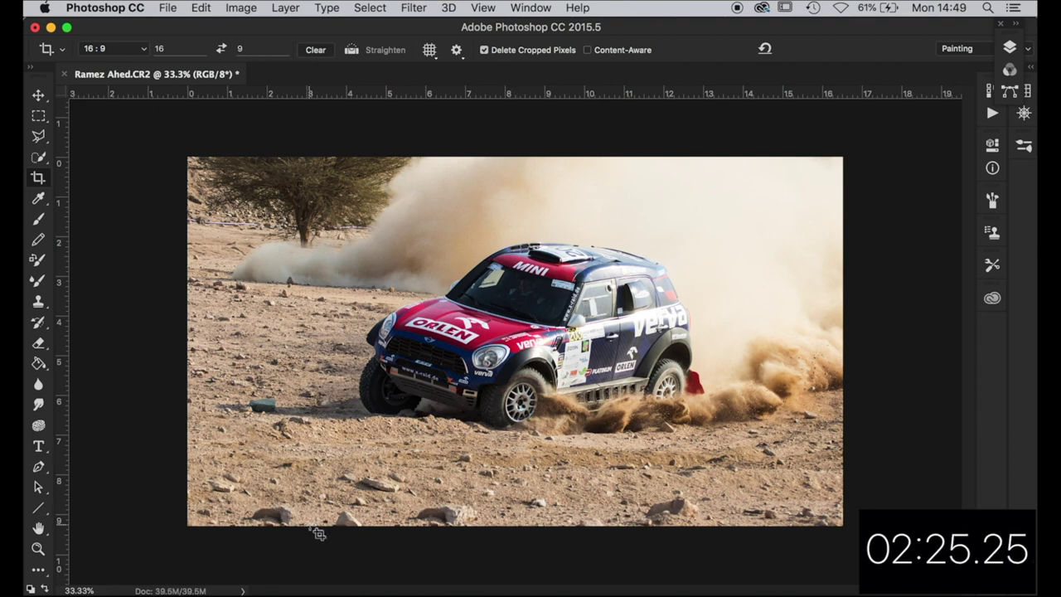
{"action": "left_click", "coordinate": [311, 498]}
{"action": "left_click", "coordinate": [207, 528]}
{"action": "mouse_move", "coordinate": [188, 526]}
{"action": "left_mouse_down"}
{"action": "mouse_move", "coordinate": [198, 464]}
{"action": "mouse_move", "coordinate": [193, 521]}
{"action": "mouse_move", "coordinate": [203, 513]}
{"action": "left_mouse_up"}
{"action": "left_click_drag", "start_coordinate": [531, 426], "coordinate": [544, 421]}
{"action": "key", "text": "Return"}
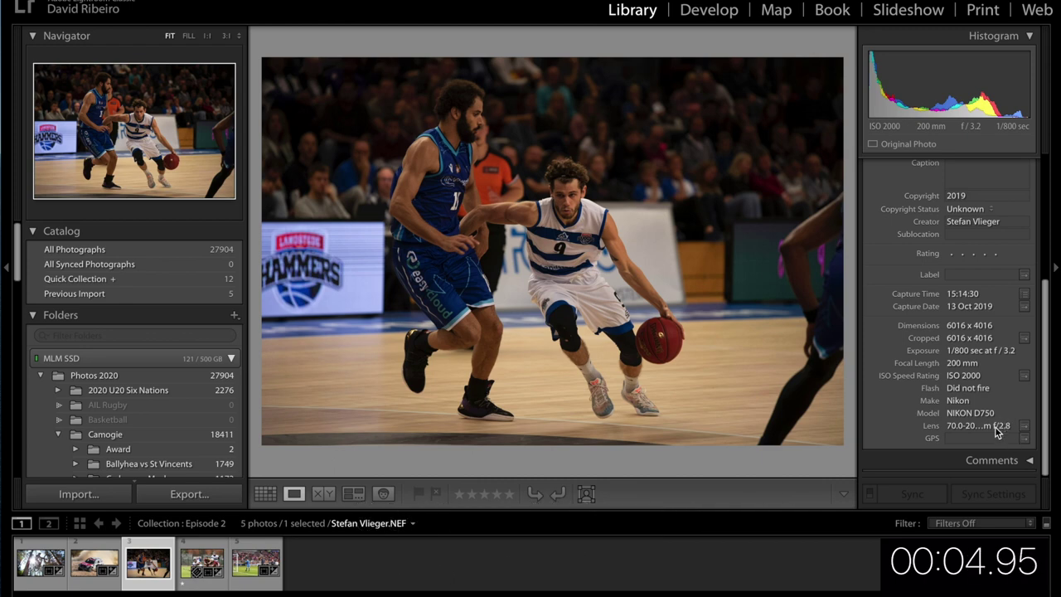
- In Lightroom, remove chromatic aberration from the basketball photo and enable profile corrections with a Nikon AF-S NIKKOR lens profile
{"action": "left_click", "coordinate": [710, 12]}
{"action": "left_click", "coordinate": [899, 210]}
{"action": "left_click", "coordinate": [931, 223]}
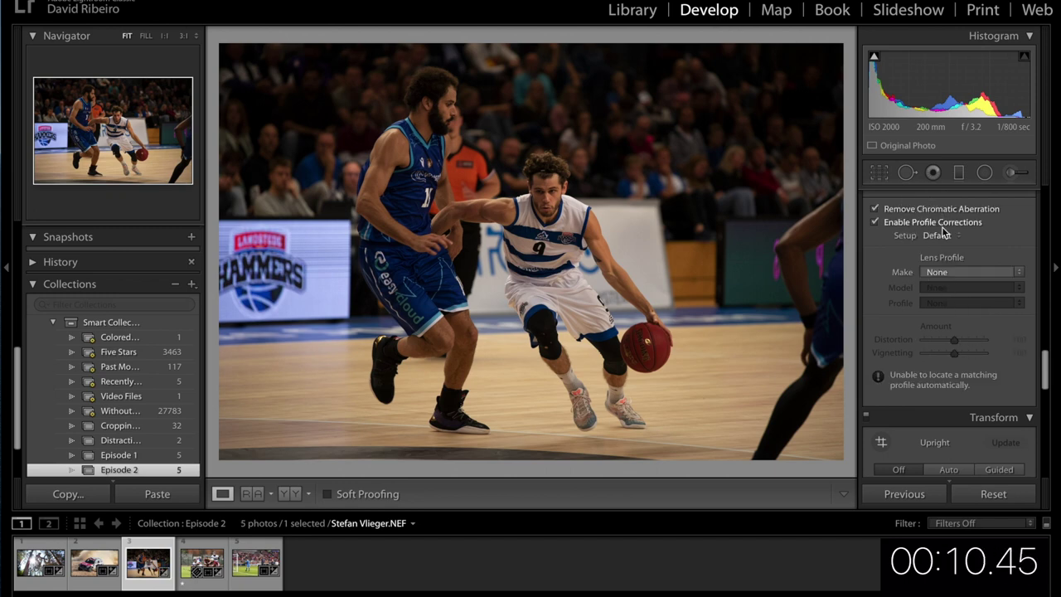
{"action": "left_click", "coordinate": [936, 271]}
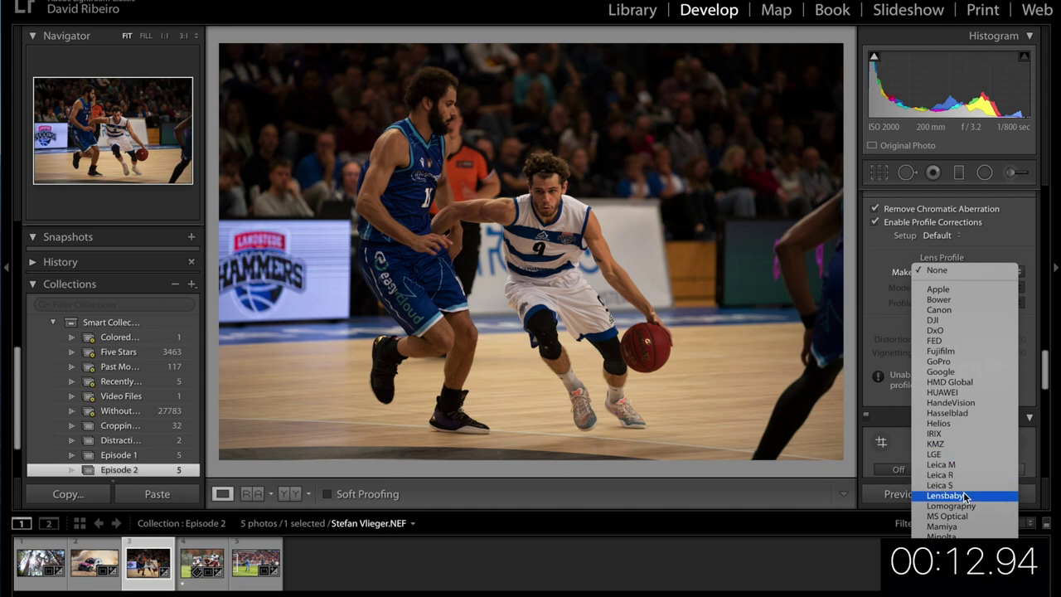
{"action": "left_click", "coordinate": [985, 509]}
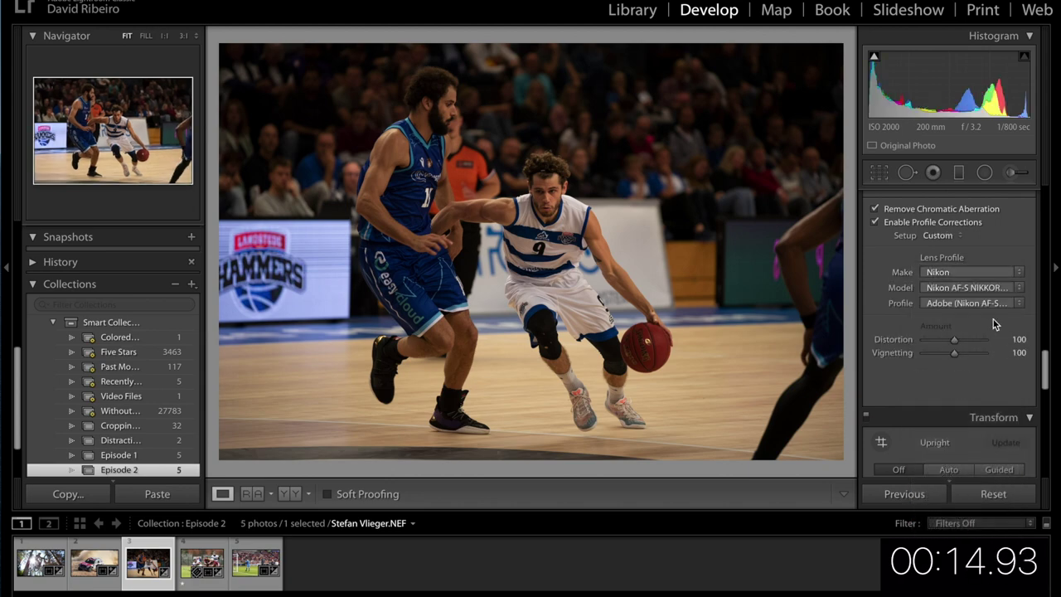
{"action": "left_click", "coordinate": [995, 288]}
{"action": "left_click", "coordinate": [998, 289]}
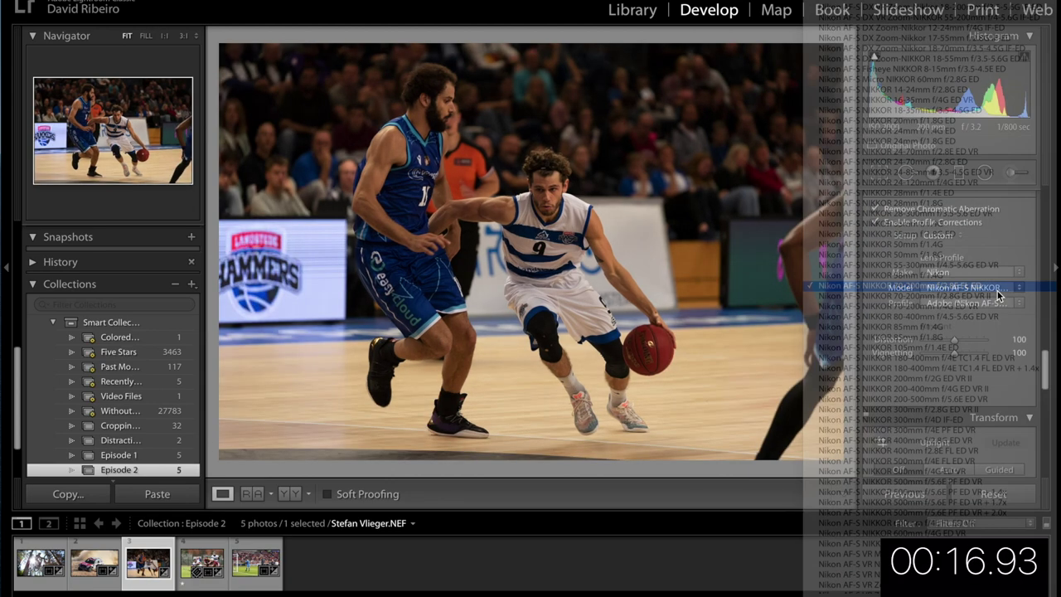
- Crop the basketball photo in portrait orientation at the original aspect ratio and reposition the frame over the two central players
{"action": "left_click_drag", "start_coordinate": [1046, 377], "coordinate": [1049, 206]}
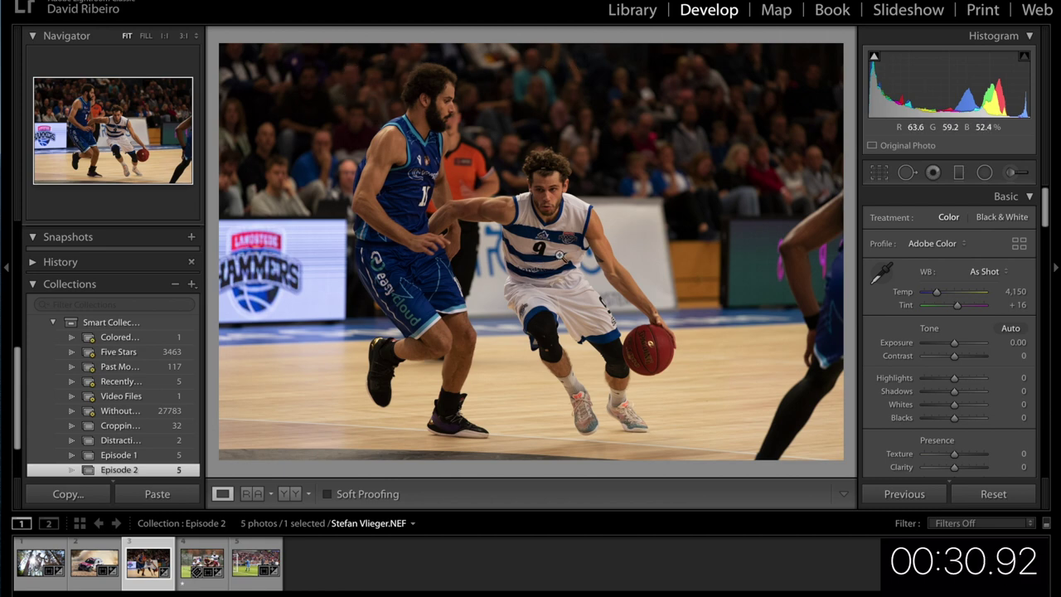
{"action": "left_click", "coordinate": [879, 173]}
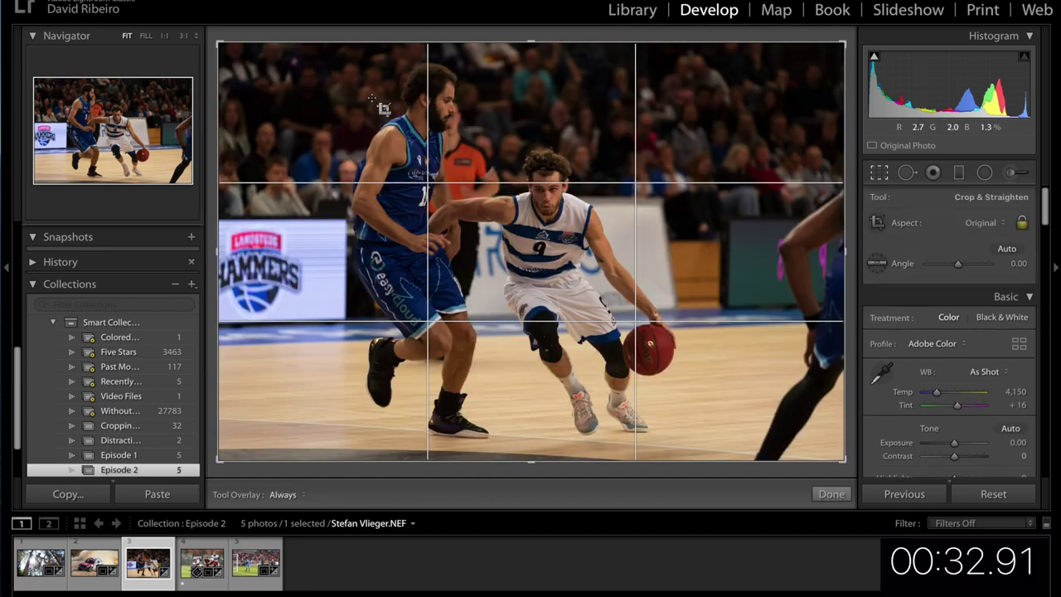
{"action": "left_click_drag", "start_coordinate": [219, 44], "coordinate": [246, 61]}
{"action": "key", "text": "x"}
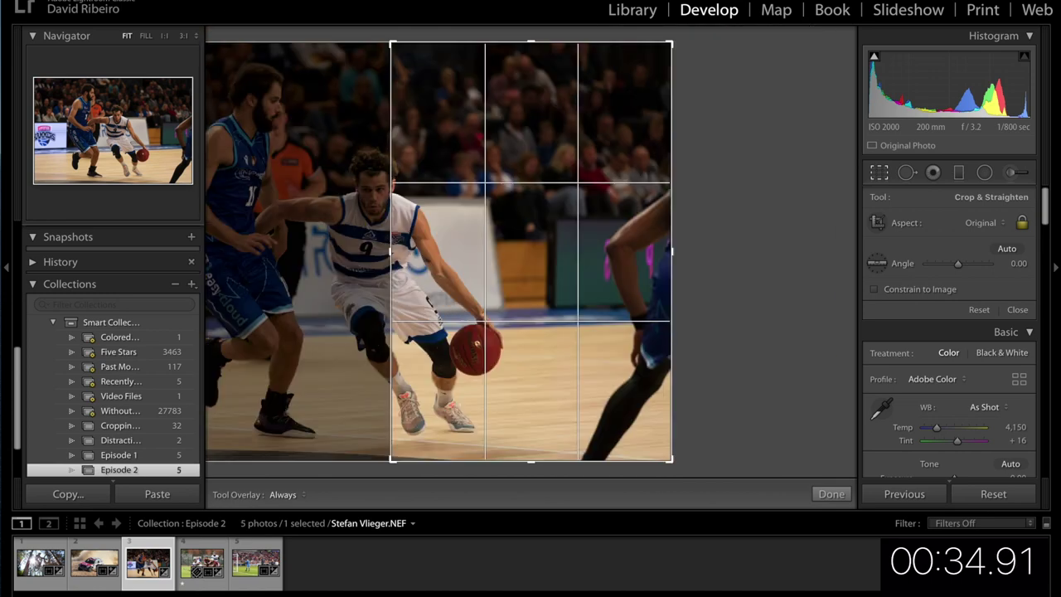
{"action": "left_click_drag", "start_coordinate": [525, 177], "coordinate": [731, 197]}
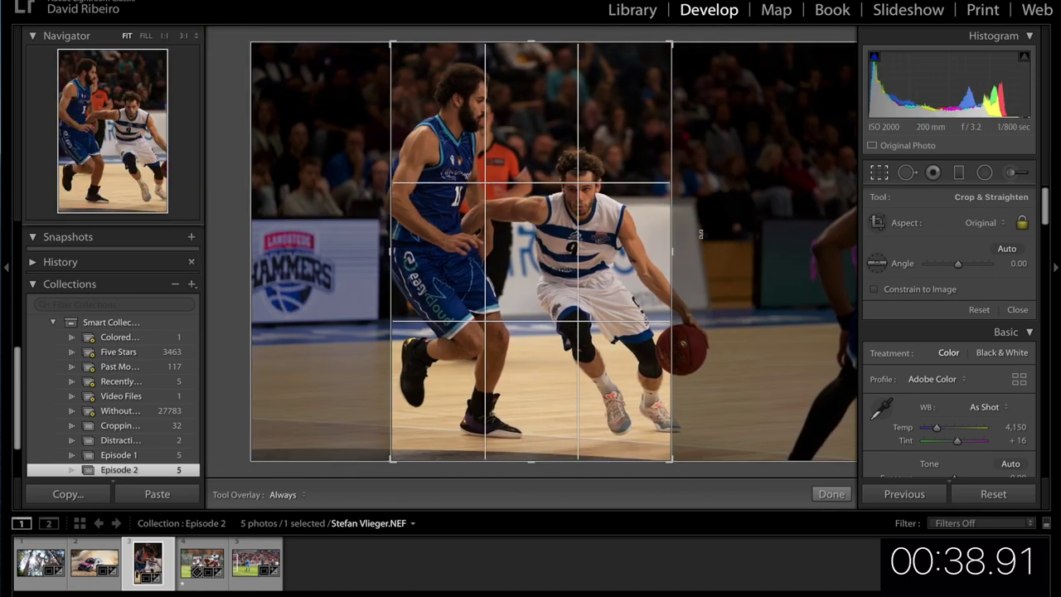
- Change the crop to 1 x 1, enlarge it to the photo's full height around both players and the ball, and apply it
{"action": "left_click", "coordinate": [982, 222]}
{"action": "left_click", "coordinate": [965, 251]}
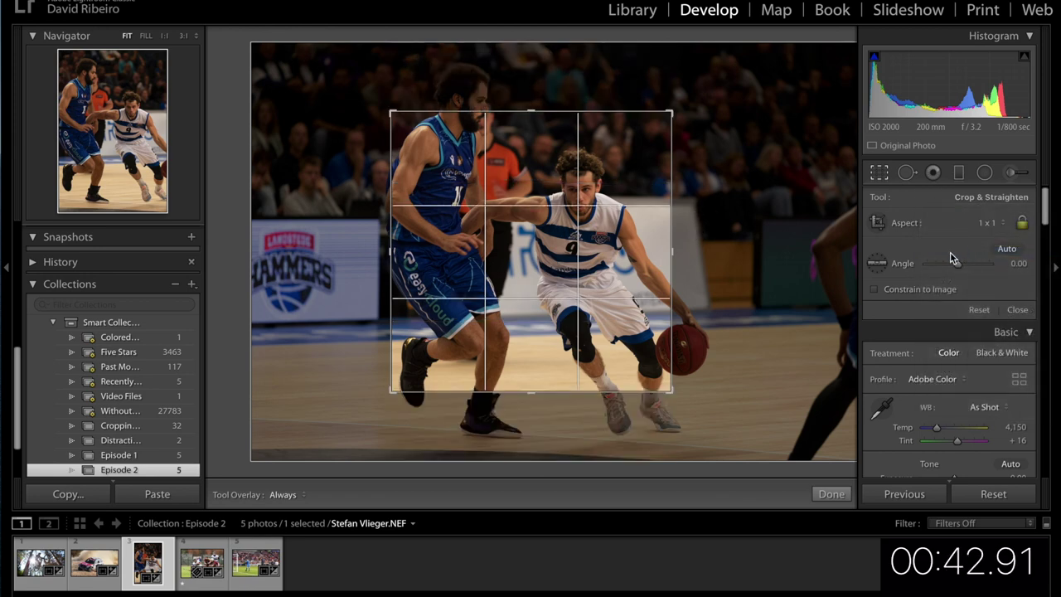
{"action": "left_click_drag", "start_coordinate": [675, 111], "coordinate": [725, 78]}
{"action": "left_click_drag", "start_coordinate": [362, 412], "coordinate": [289, 481]}
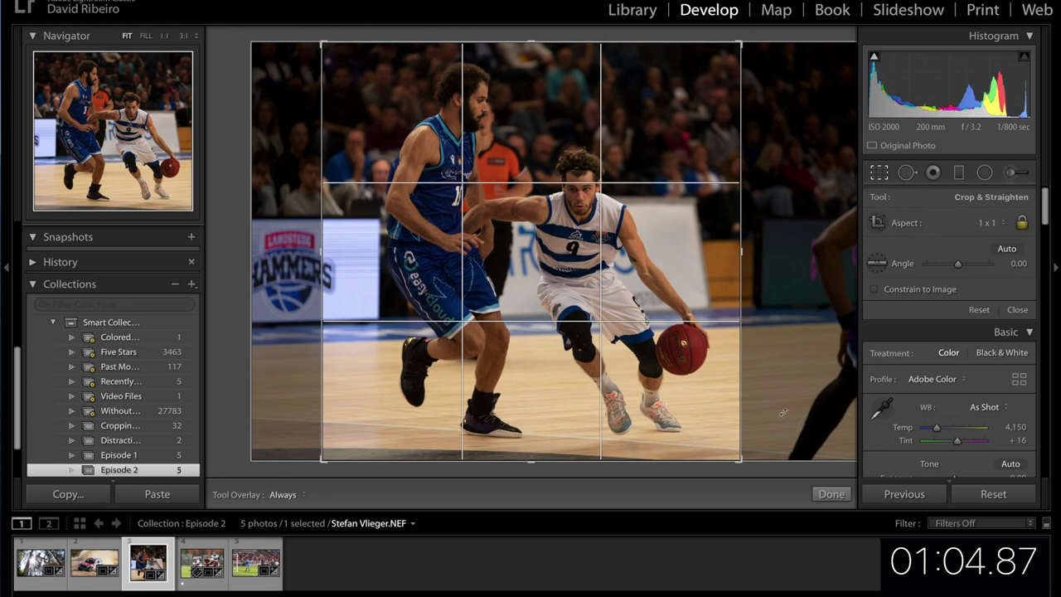
{"action": "key", "text": "Return"}
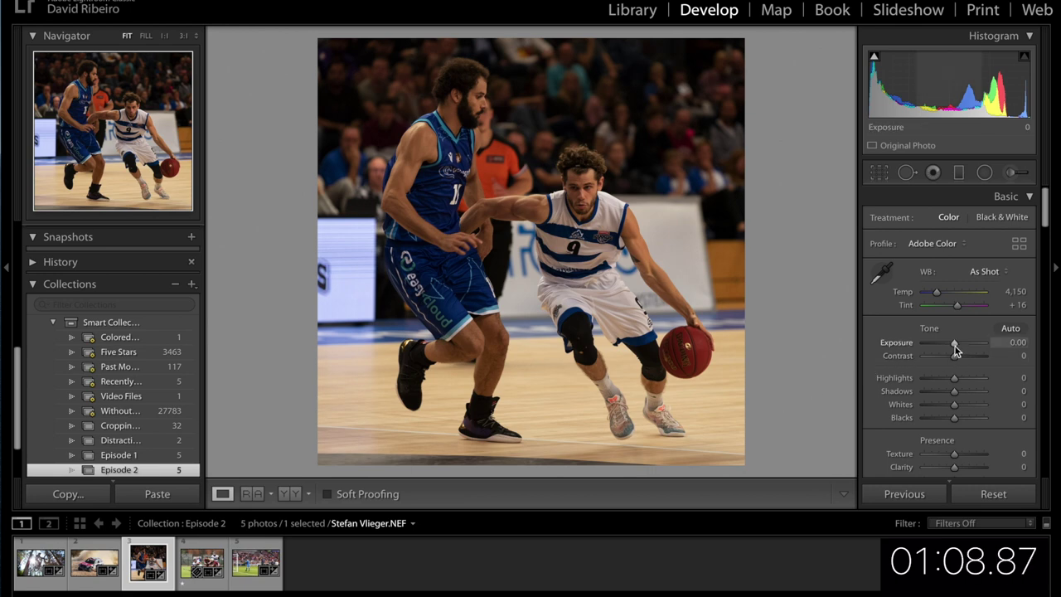
- Set the basketball photo's Exposure to +0.70, Temp to 3,871 and Highlights to -28
{"action": "left_click_drag", "start_coordinate": [955, 346], "coordinate": [960, 348]}
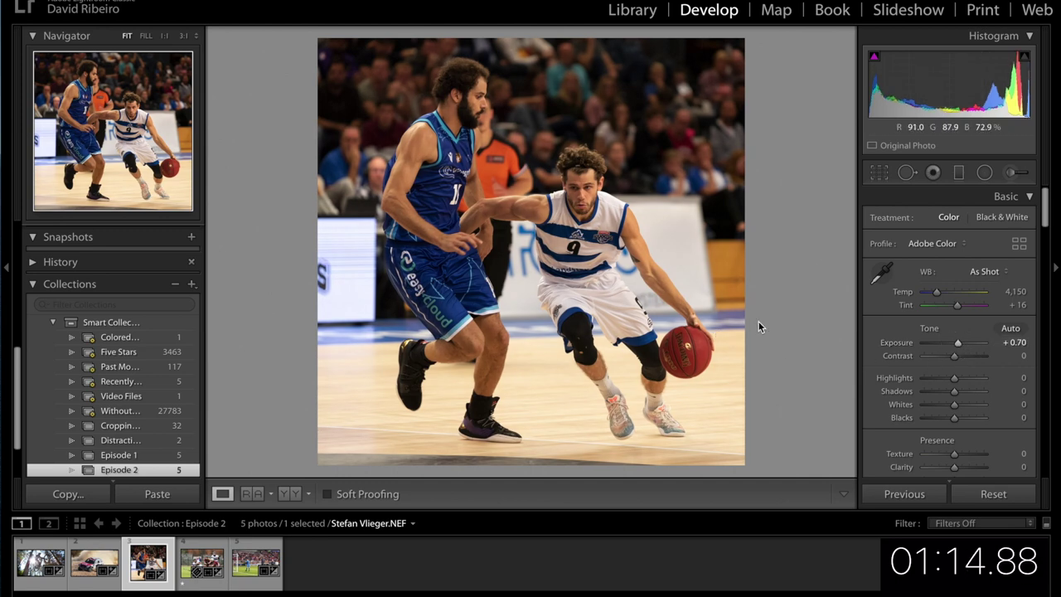
{"action": "left_click_drag", "start_coordinate": [937, 296], "coordinate": [935, 295]}
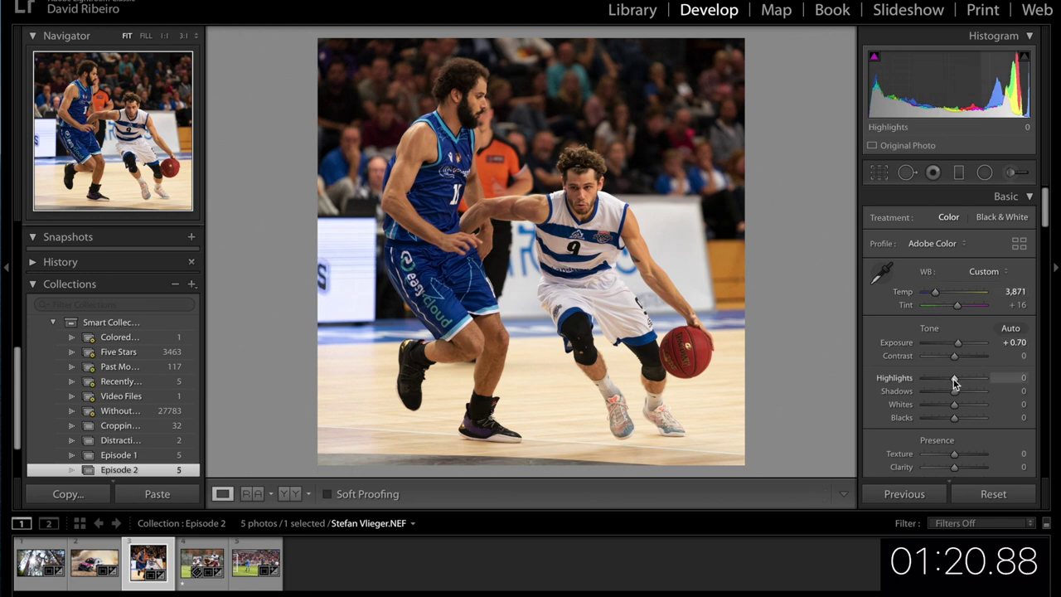
{"action": "left_click_drag", "start_coordinate": [954, 383], "coordinate": [950, 382]}
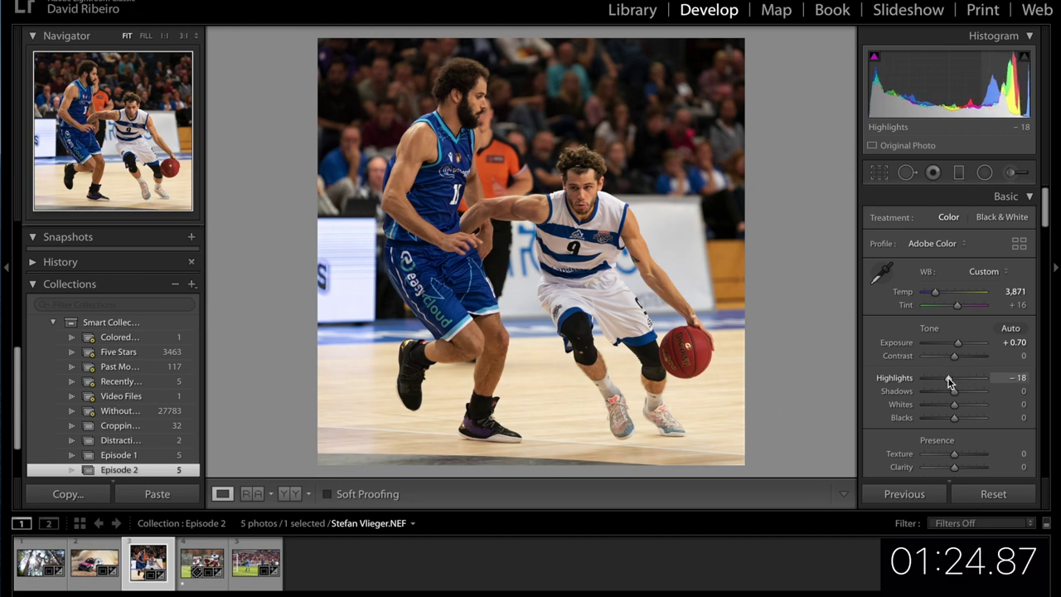
{"action": "left_click_drag", "start_coordinate": [950, 382], "coordinate": [947, 382]}
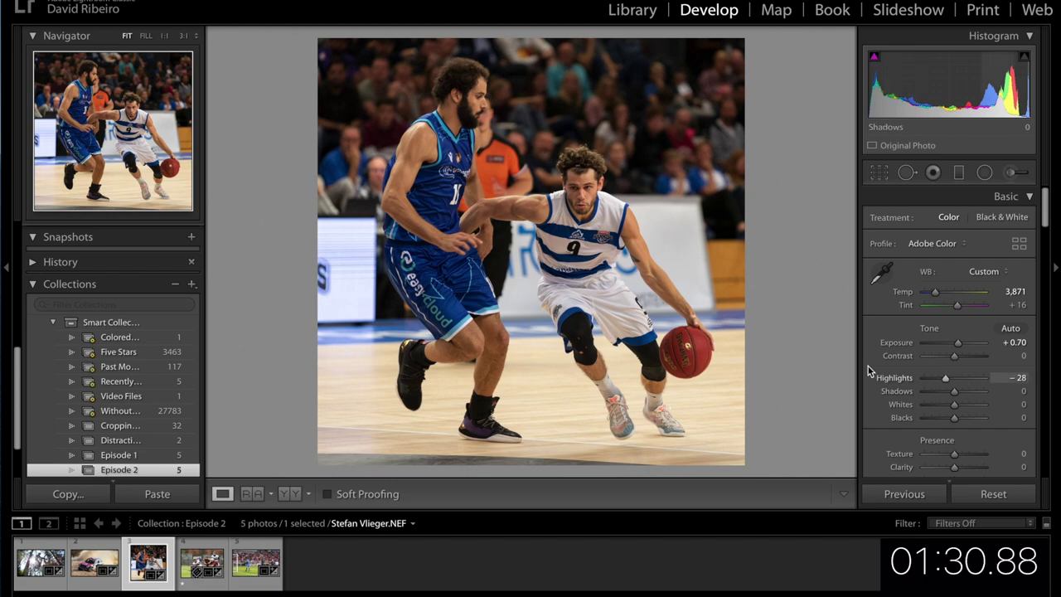
- Check the white jersey's detail up close, and set Whites to +47 and Blacks to -63
{"action": "left_click", "coordinate": [577, 241]}
{"action": "left_click_drag", "start_coordinate": [578, 241], "coordinate": [516, 293]}
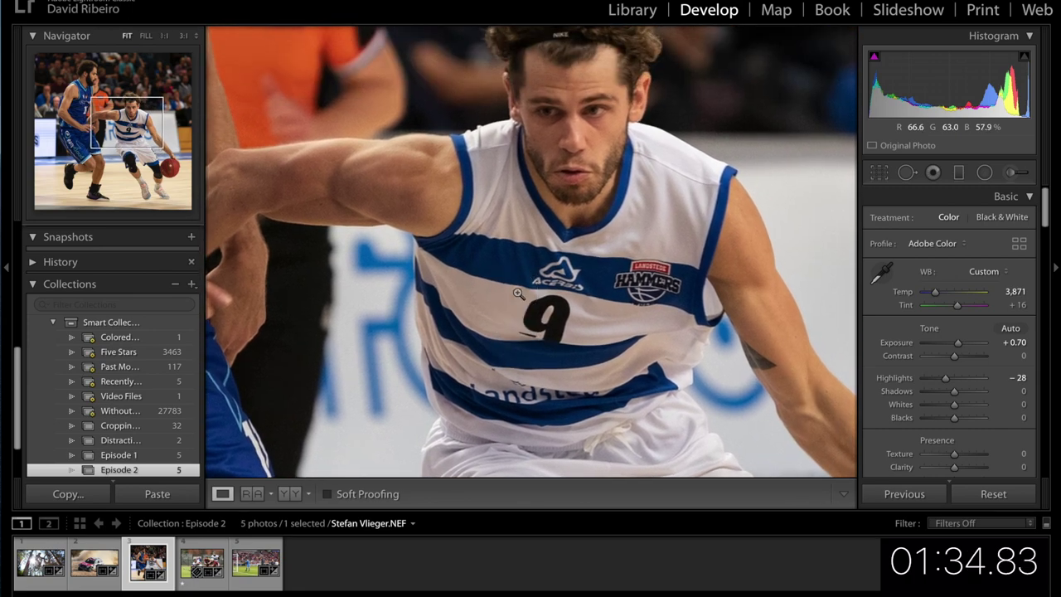
{"action": "left_click", "coordinate": [516, 294]}
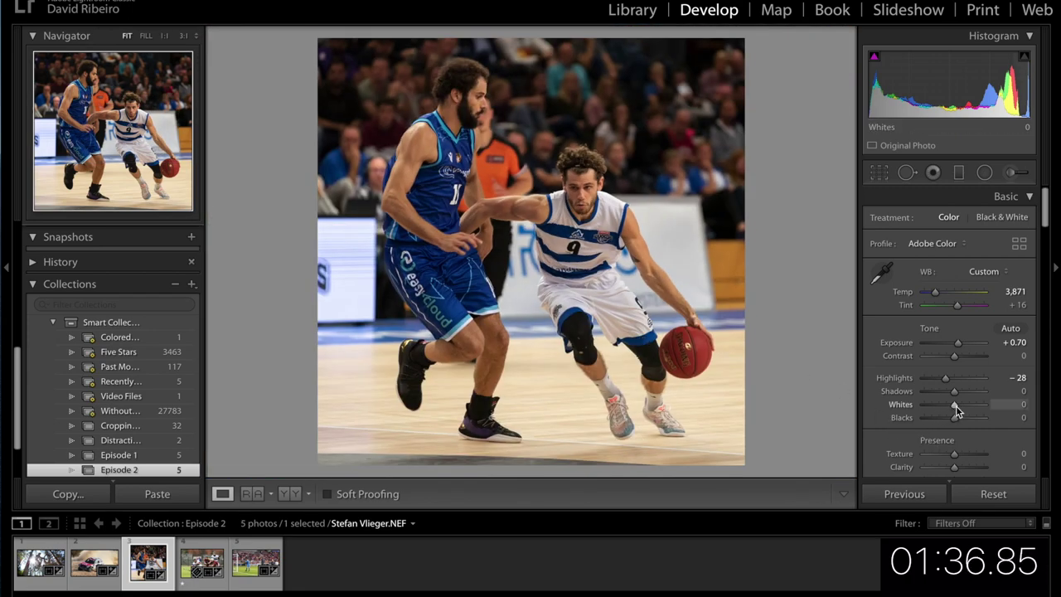
{"action": "left_click_drag", "start_coordinate": [955, 406], "coordinate": [971, 409]}
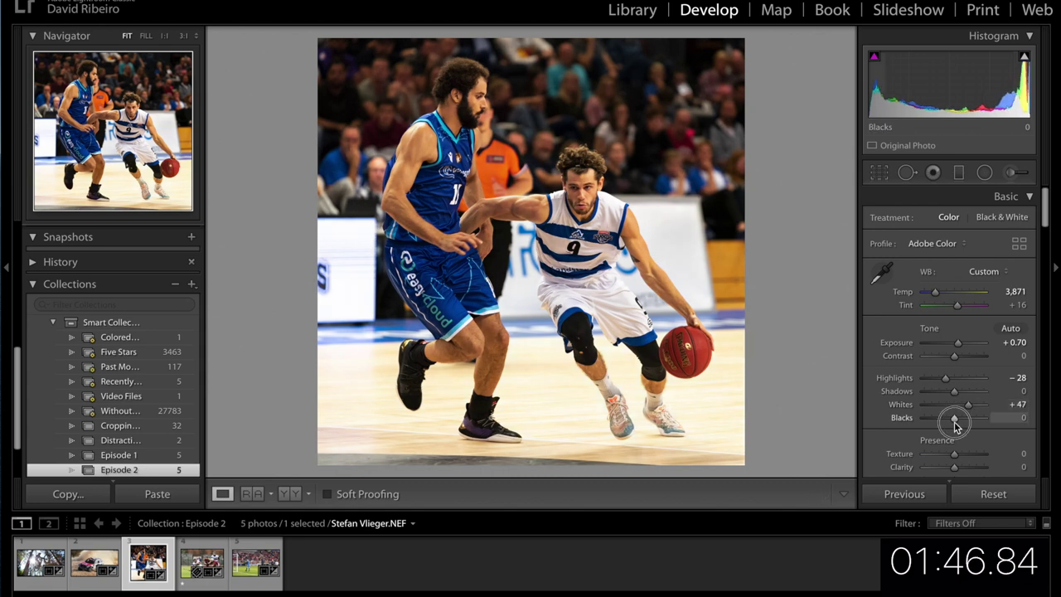
{"action": "left_click_drag", "start_coordinate": [955, 422], "coordinate": [941, 424]}
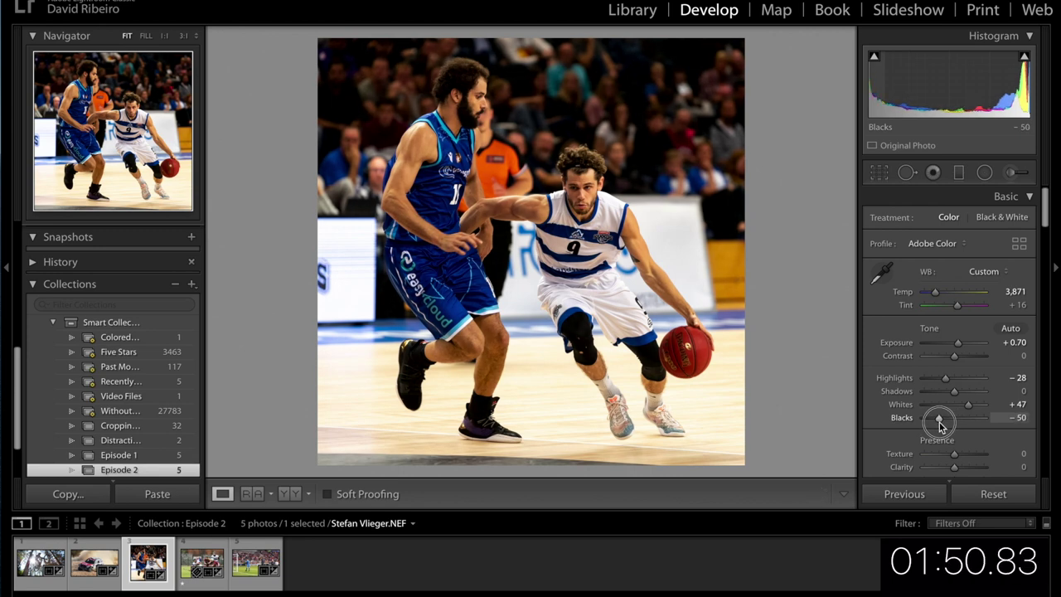
{"action": "left_click_drag", "start_coordinate": [941, 424], "coordinate": [936, 423]}
- Raise Exposure to +1.00, set Clarity to +49 and cool the Temp to 3,795
{"action": "left_click_drag", "start_coordinate": [958, 342], "coordinate": [960, 348]}
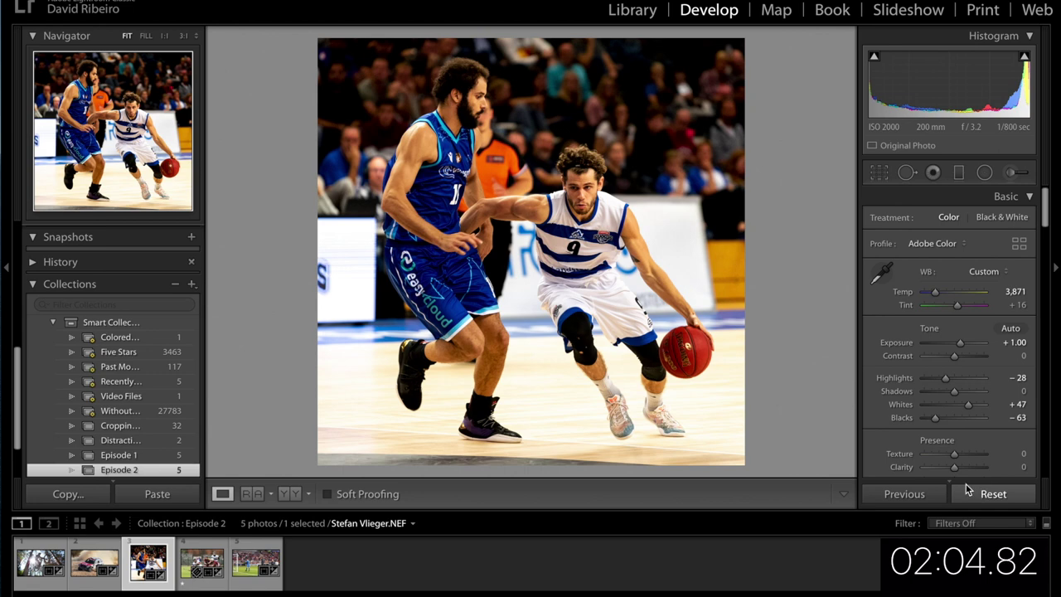
{"action": "left_click_drag", "start_coordinate": [954, 467], "coordinate": [971, 472]}
{"action": "left_click_drag", "start_coordinate": [936, 294], "coordinate": [936, 300]}
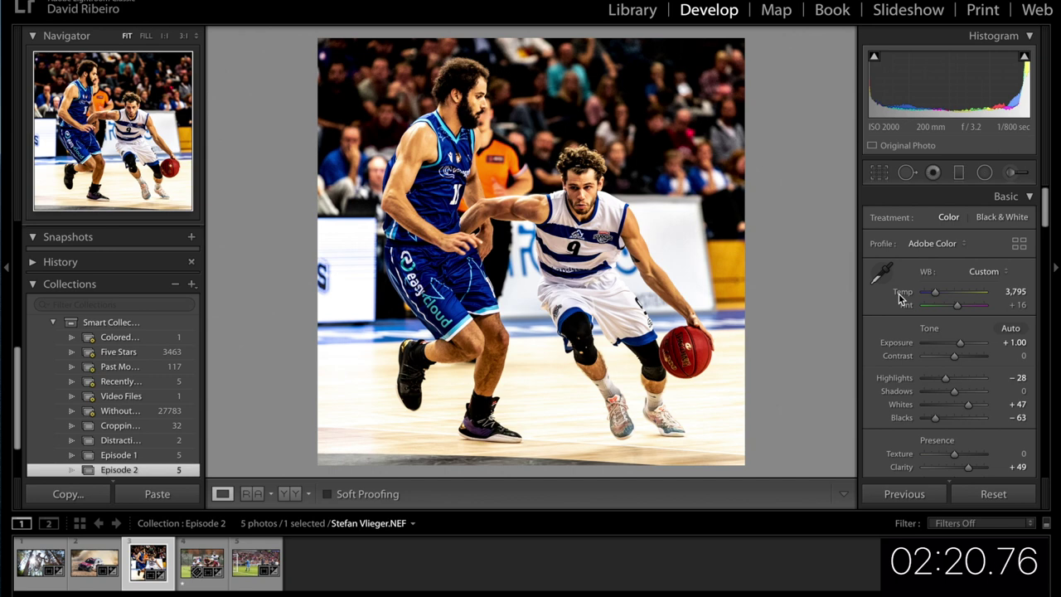
- Preview the basketball photo in black and white, return it to color, and hide the side panels to review it
{"action": "key", "text": "v"}
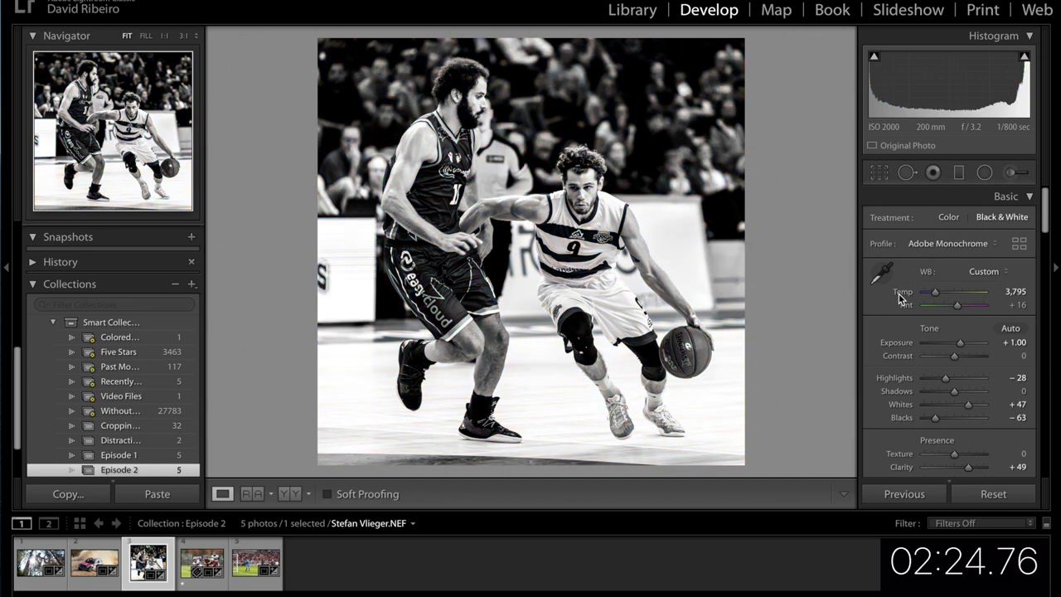
{"action": "key", "text": "v"}
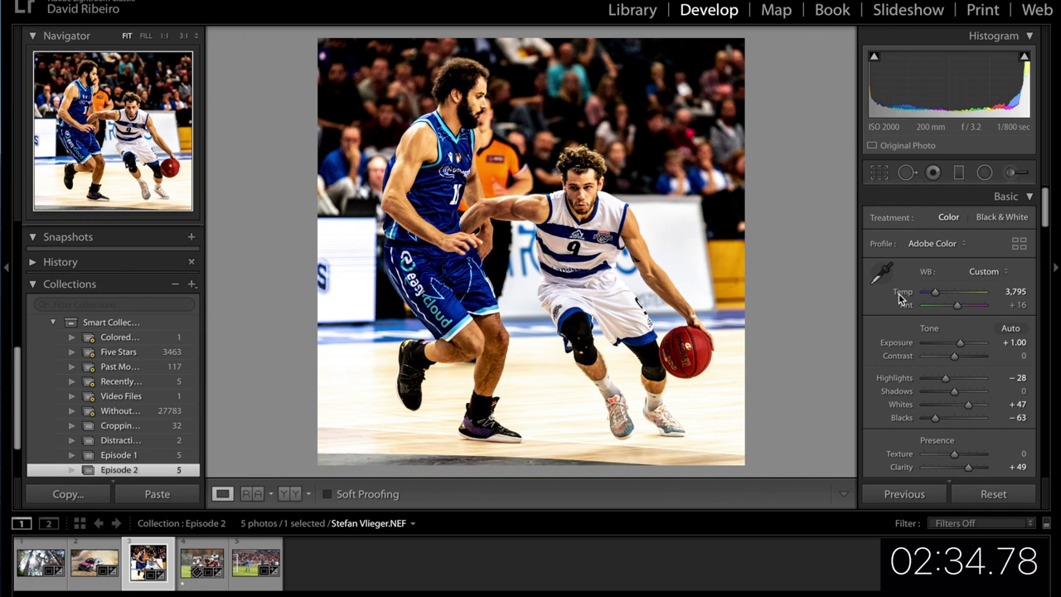
{"action": "key", "text": "Tab"}
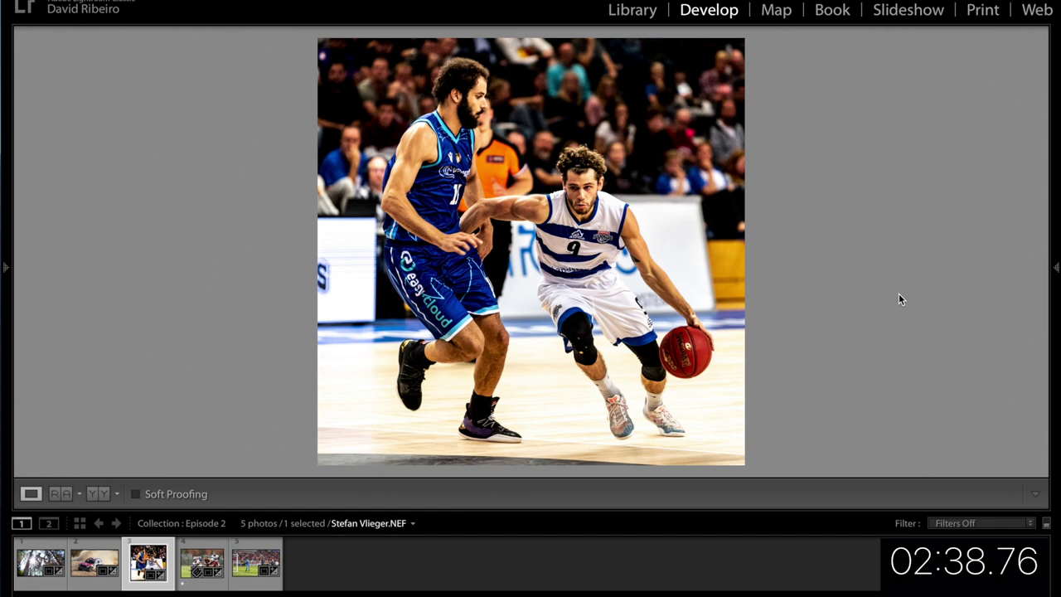
- Compare the edited color version of the basketball photo side by side with the original
{"action": "key", "text": "y"}
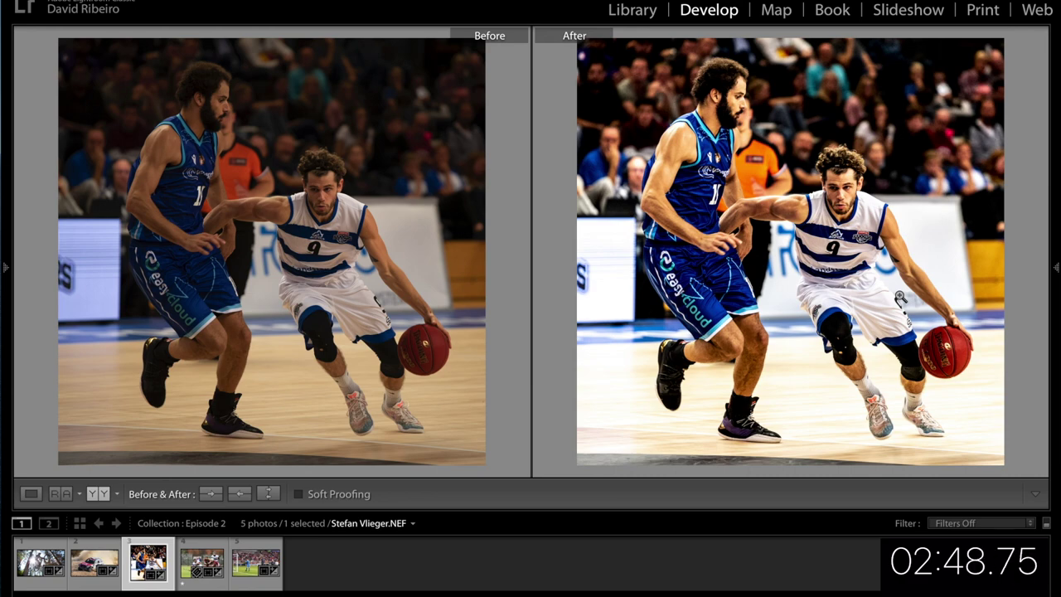
{"action": "key", "text": "y"}
{"action": "key", "text": "Tab"}
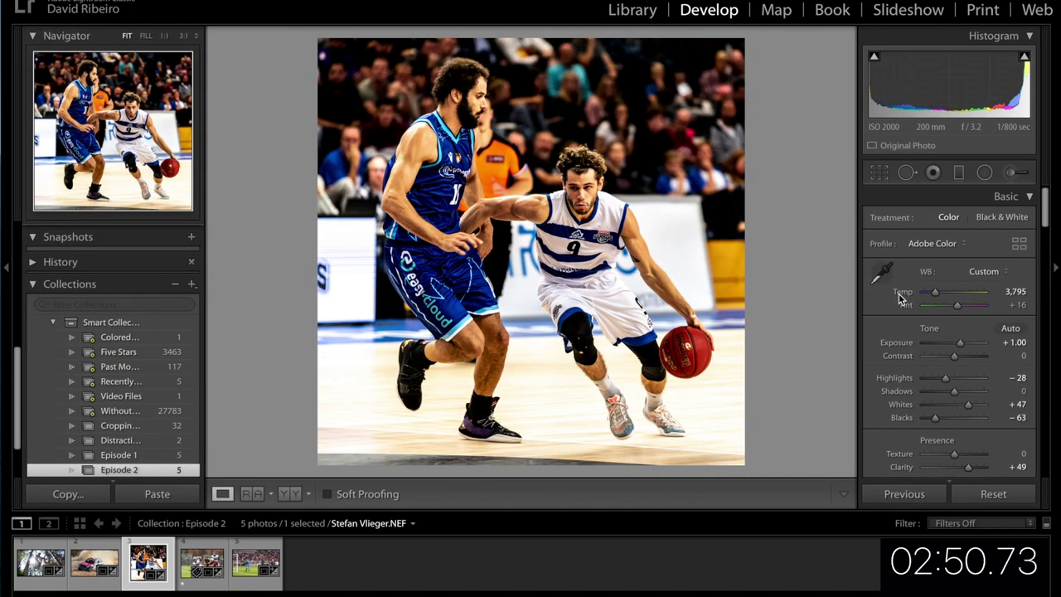
- Compare a black-and-white version with the original, return the photo to color, and review it full screen
{"action": "key", "text": "v"}
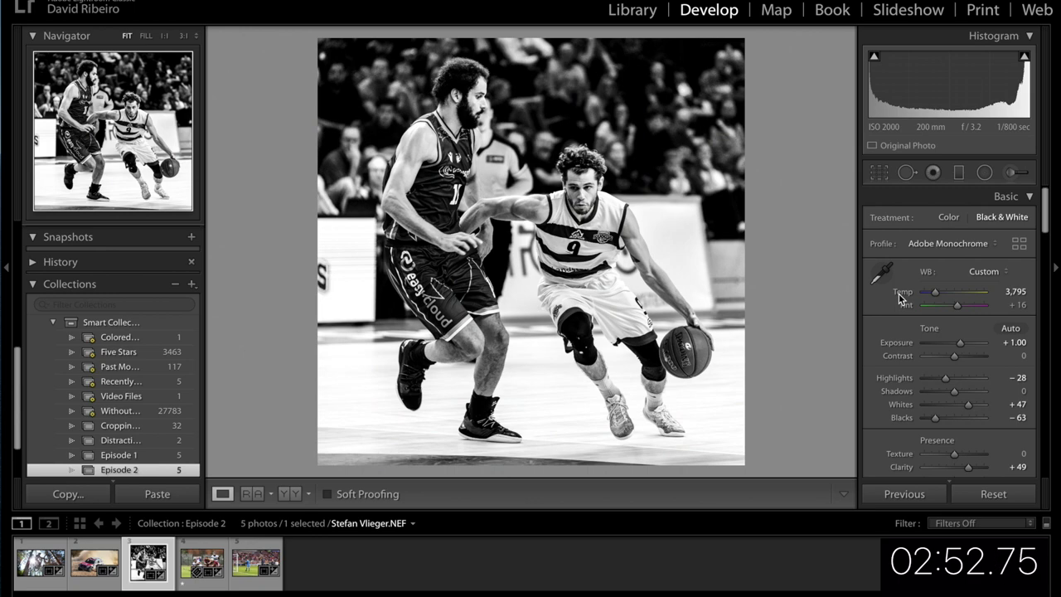
{"action": "key", "text": "Tab"}
{"action": "key", "text": "y"}
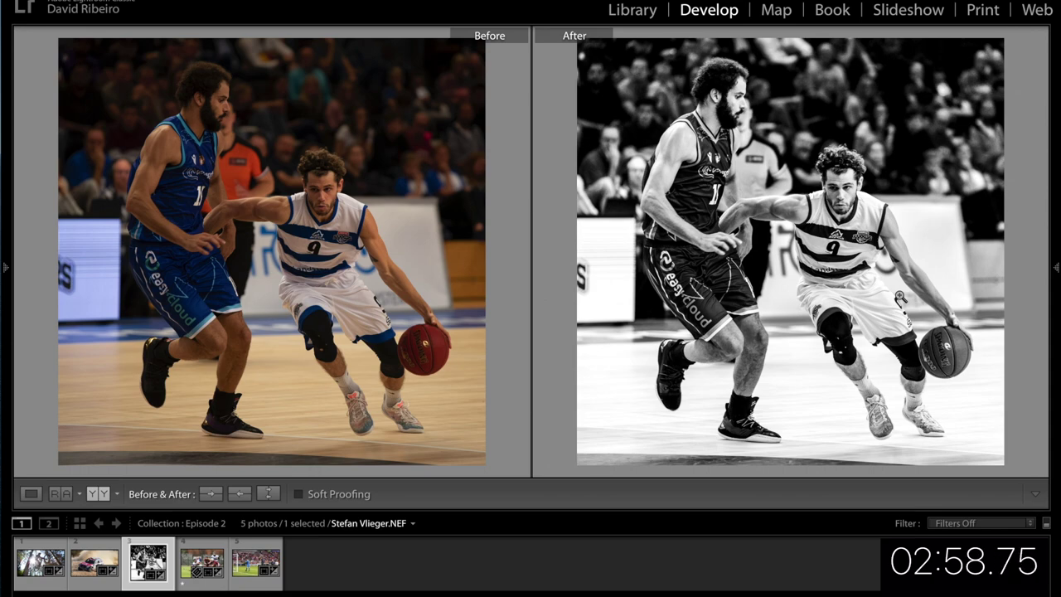
{"action": "key", "text": "Tab"}
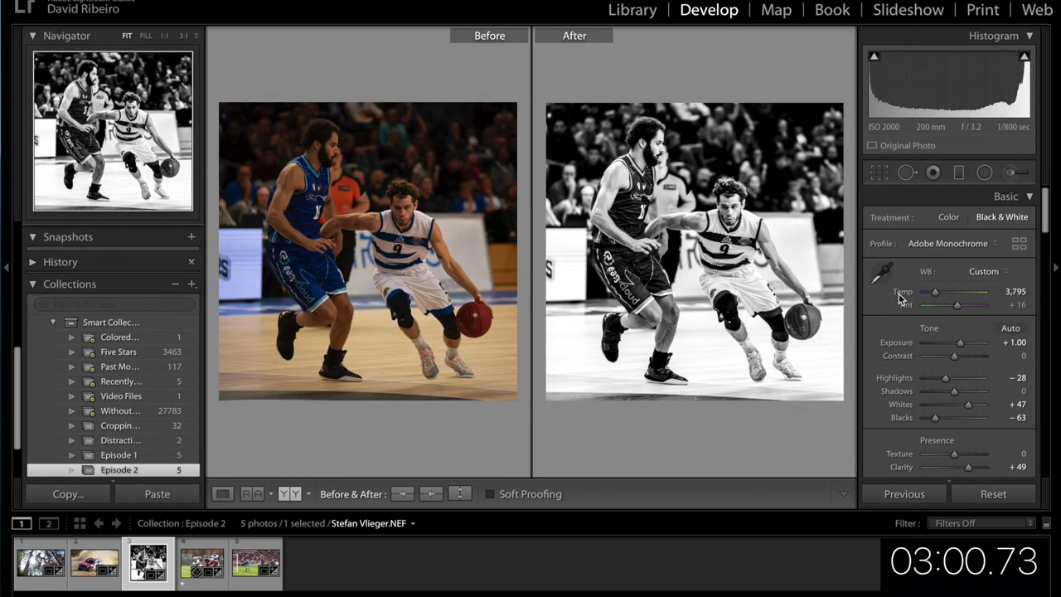
{"action": "key", "text": "y"}
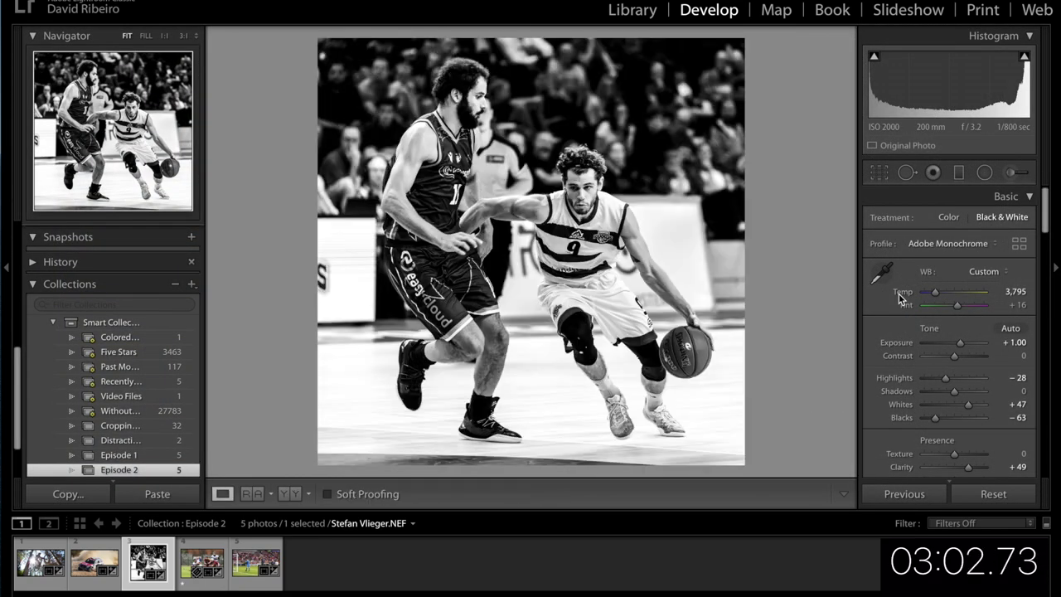
{"action": "key", "text": "v"}
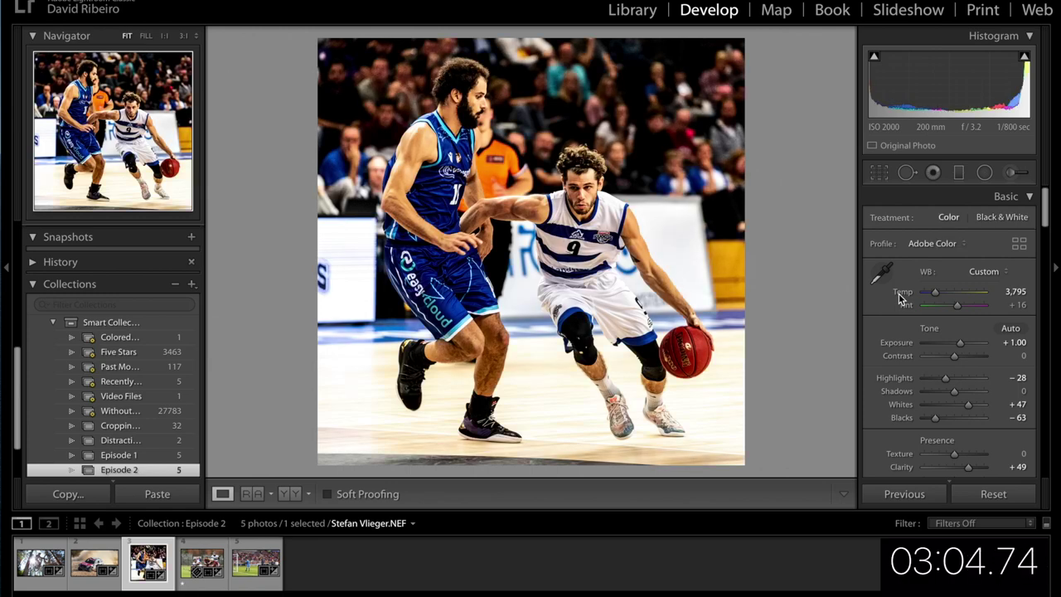
{"action": "key", "text": "f"}
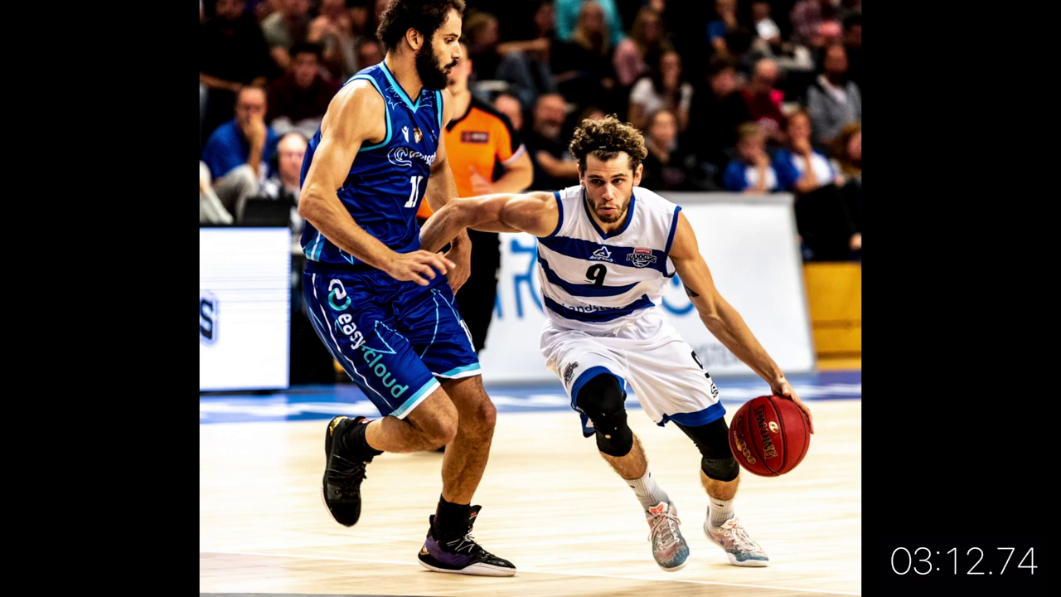
{"action": "key", "text": "f"}
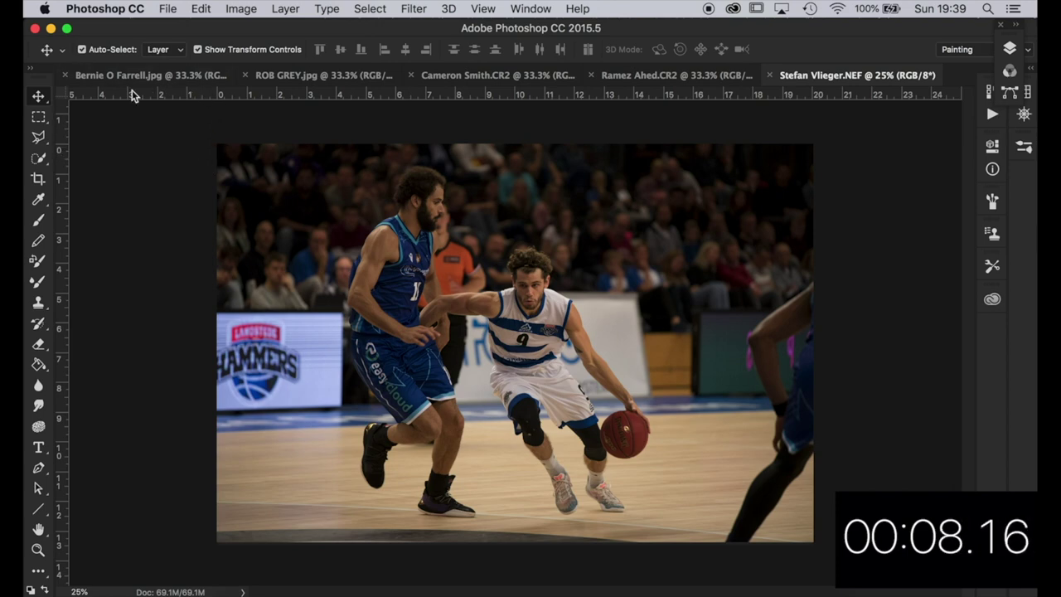
- In Photoshop, crop the basketball photo to a 5 by 5 square framed around the two players
{"action": "left_click", "coordinate": [38, 178]}
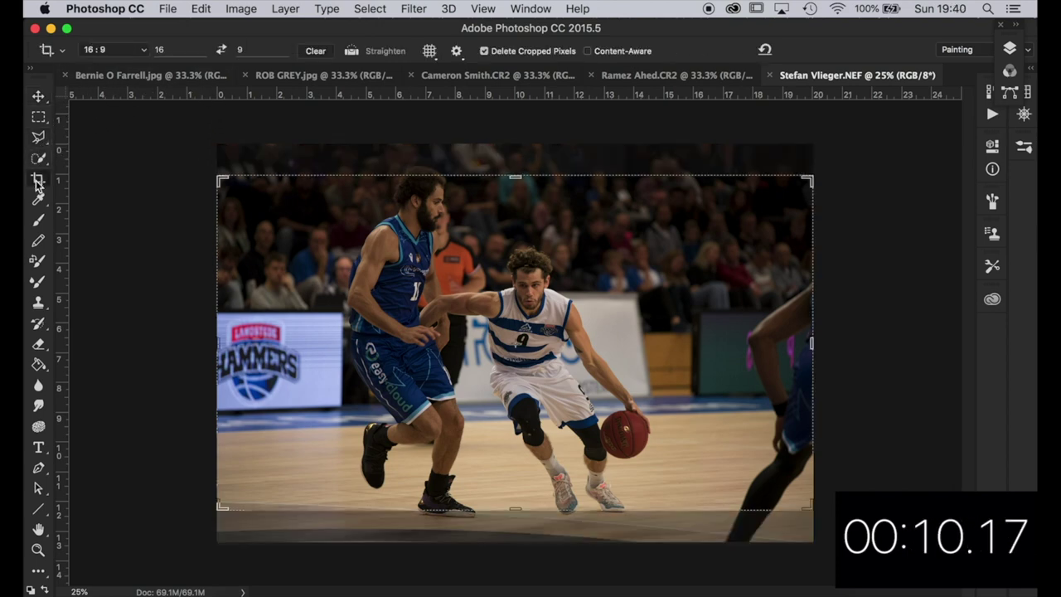
{"action": "left_click", "coordinate": [184, 50]}
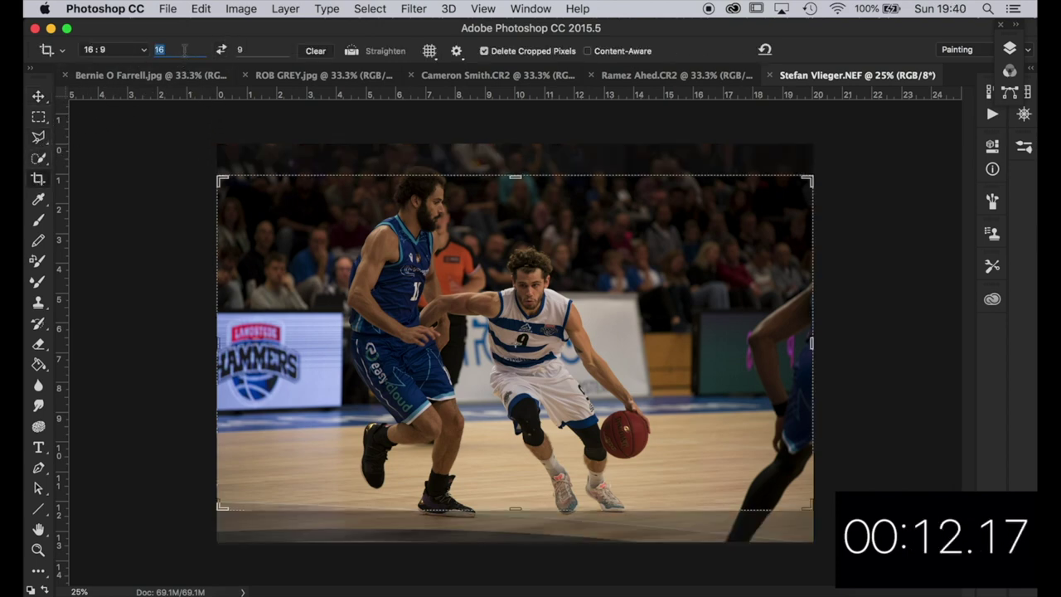
{"action": "type", "text": "5"}
{"action": "key", "text": "Tab"}
{"action": "type", "text": "5"}
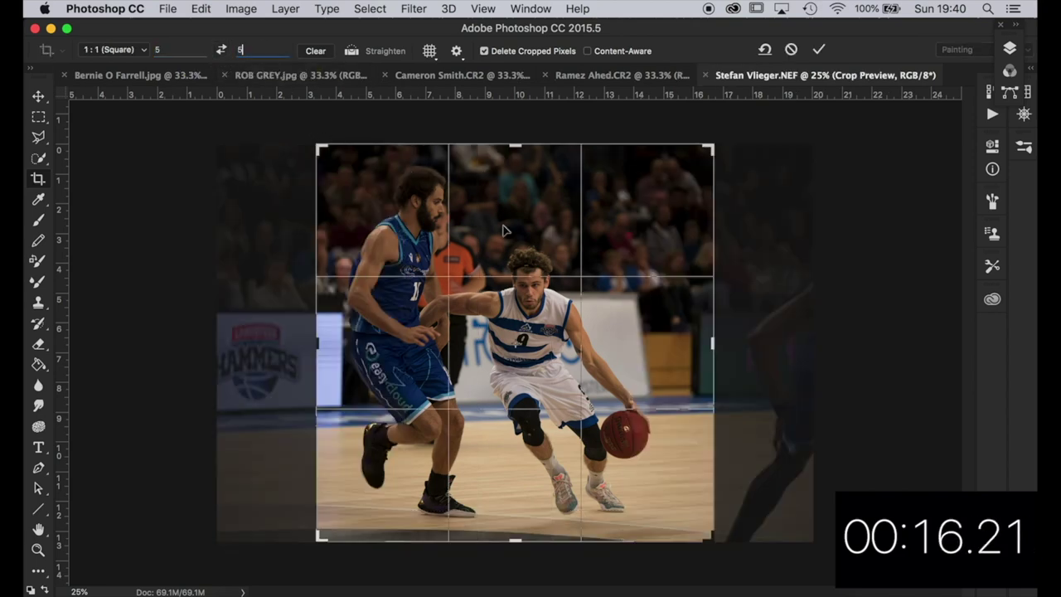
{"action": "left_click_drag", "start_coordinate": [711, 149], "coordinate": [708, 150]}
{"action": "left_click_drag", "start_coordinate": [707, 533], "coordinate": [697, 530]}
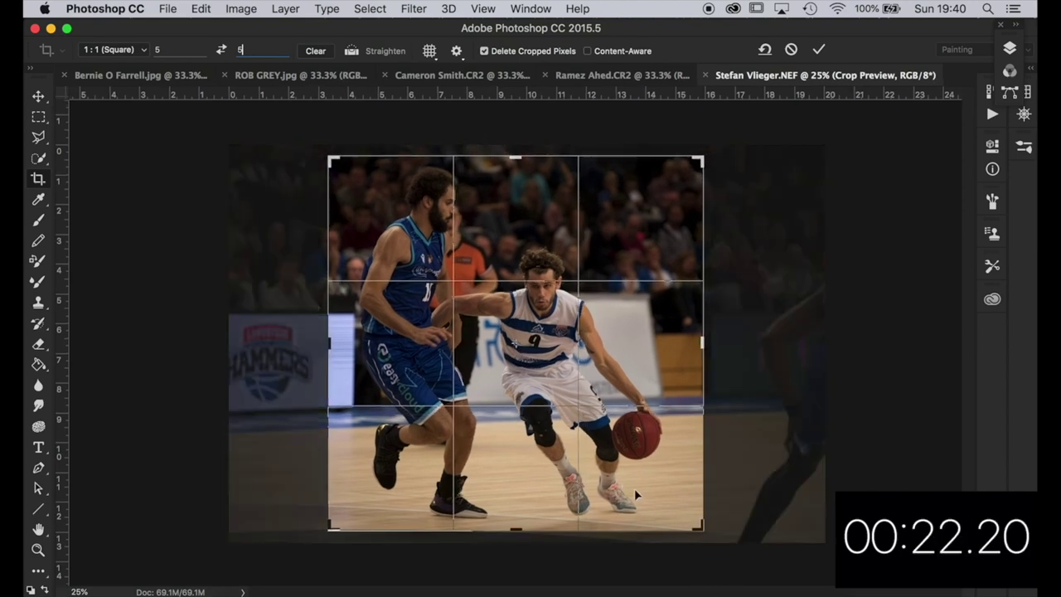
{"action": "left_click_drag", "start_coordinate": [631, 495], "coordinate": [638, 488]}
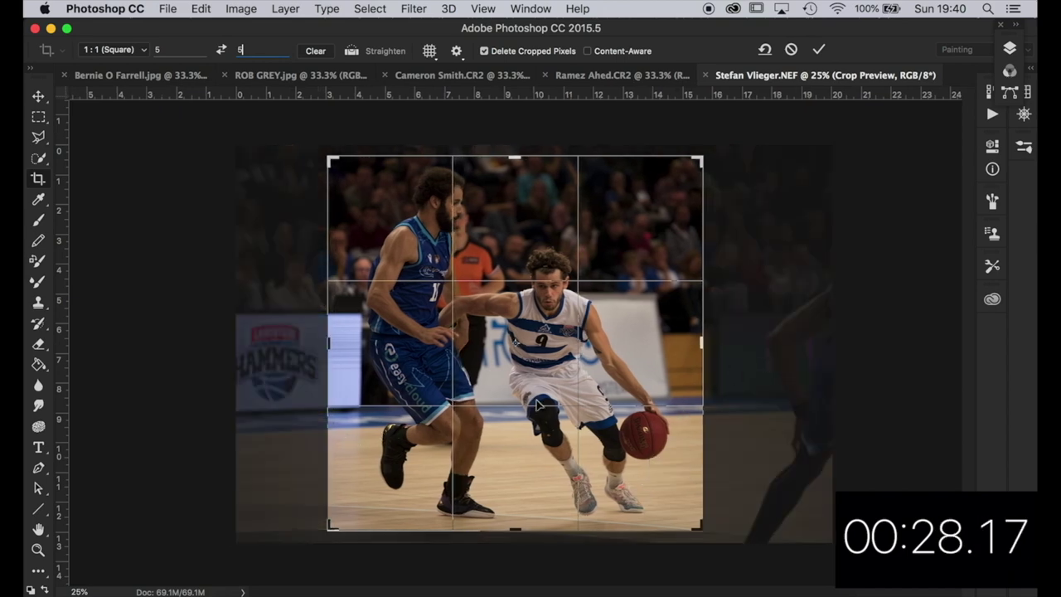
{"action": "left_click_drag", "start_coordinate": [590, 431], "coordinate": [597, 431]}
{"action": "double_click", "coordinate": [597, 431]}
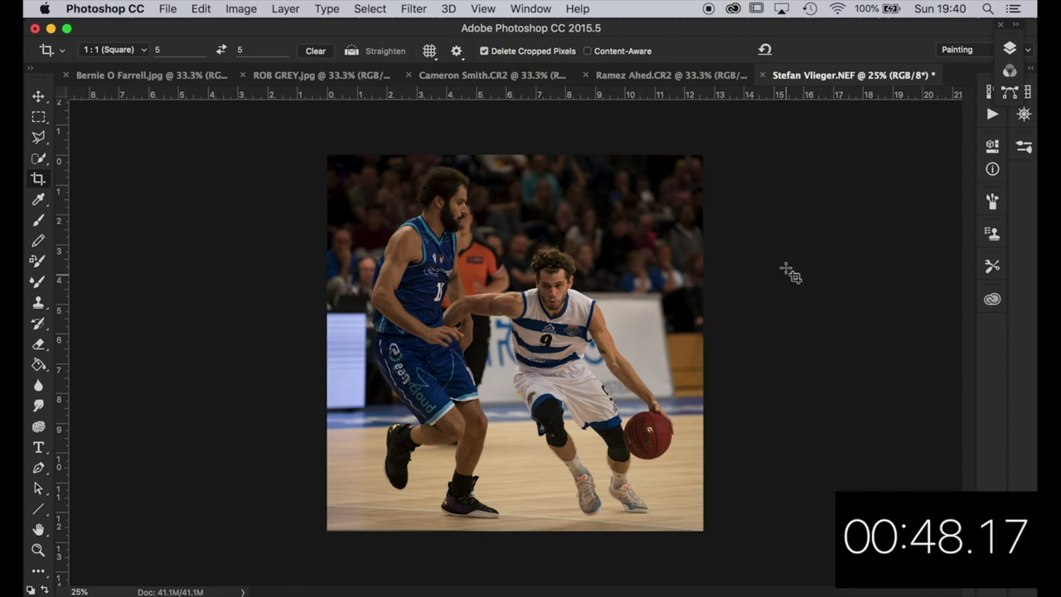
- Sharpen the cropped photo with Unsharp Mask at Amount 80% and Radius 1.5 pixels
{"action": "left_click", "coordinate": [413, 10]}
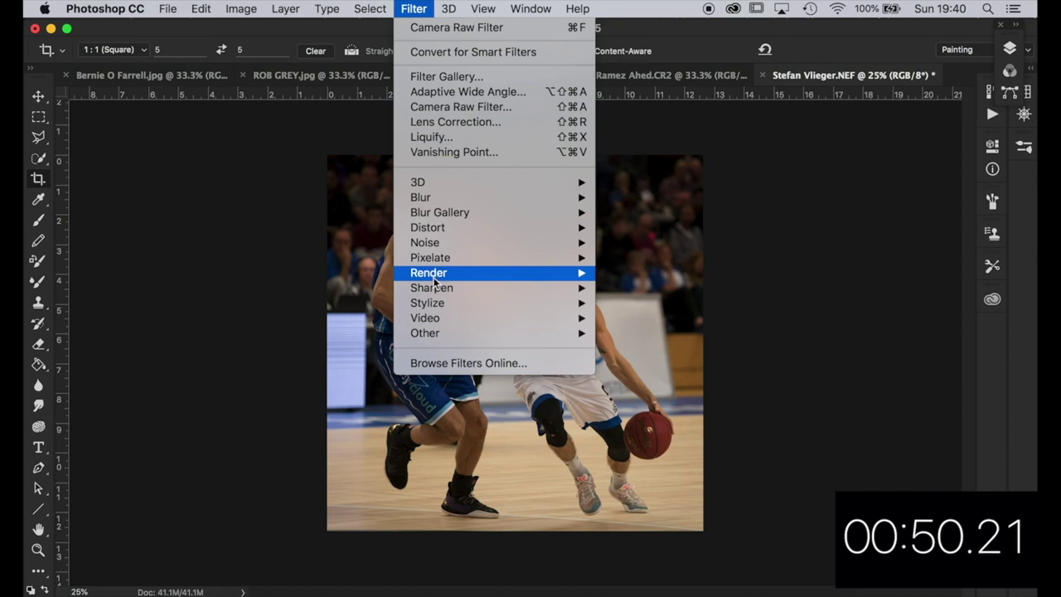
{"action": "mouse_move", "coordinate": [486, 289]}
{"action": "left_click", "coordinate": [653, 363]}
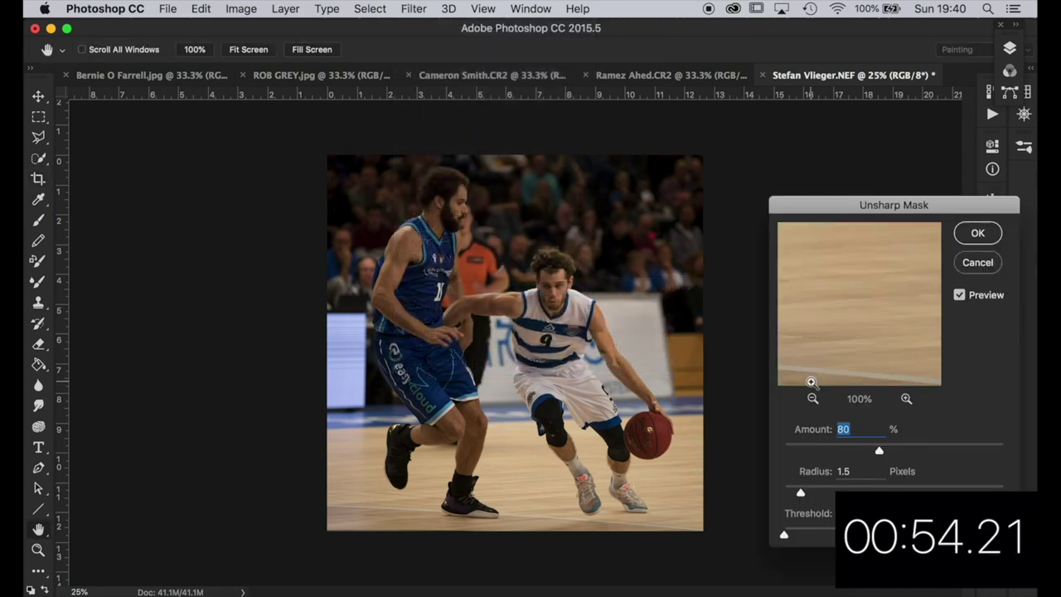
{"action": "key", "text": "super+plus"}
{"action": "key", "text": "super+plus"}
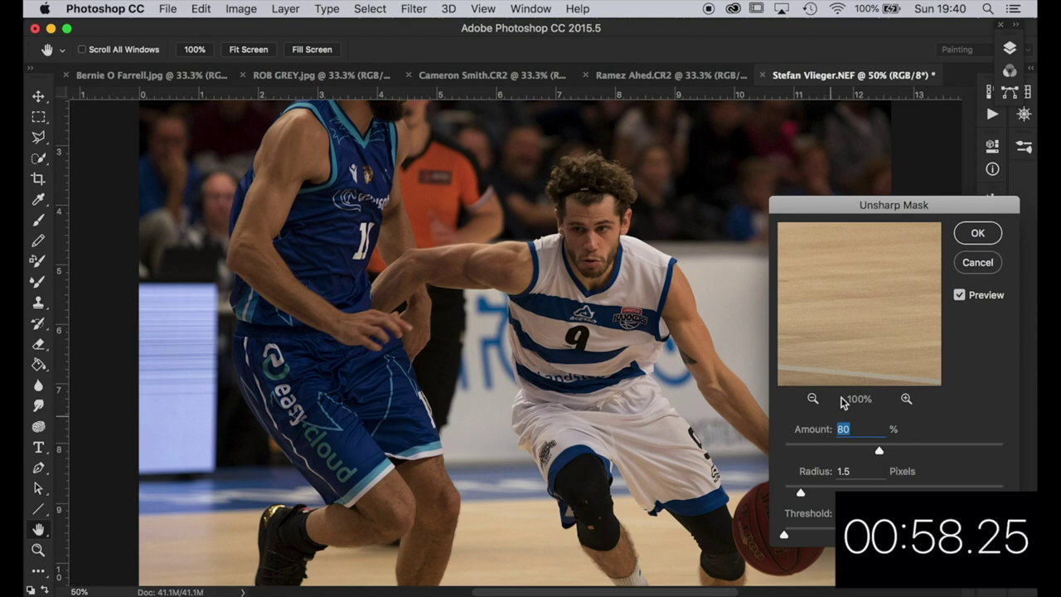
{"action": "left_click", "coordinate": [975, 234]}
{"action": "key", "text": "c"}
{"action": "key", "text": "super+minus"}
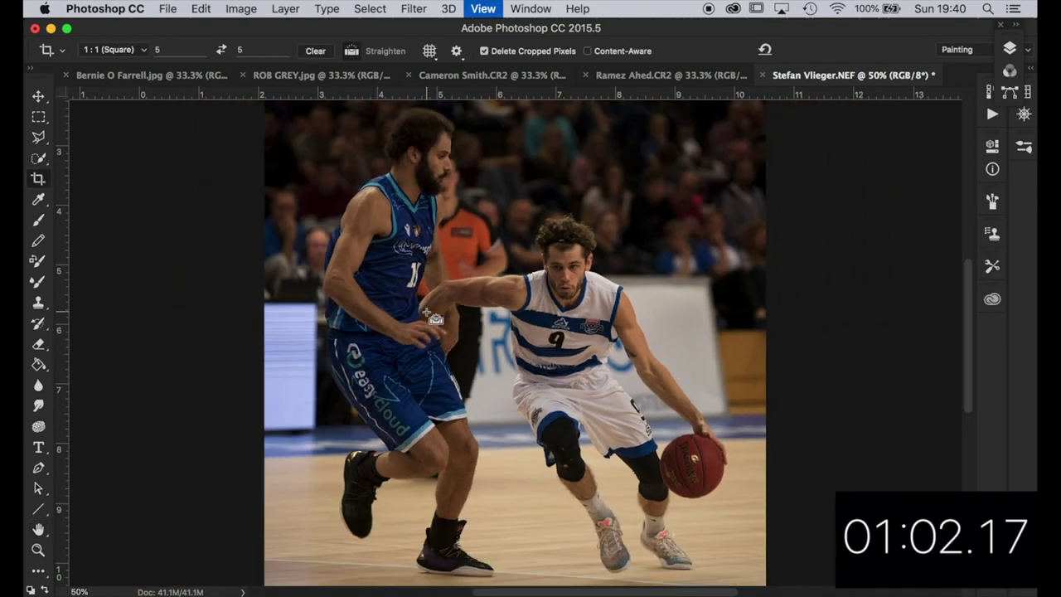
{"action": "key", "text": "super+minus"}
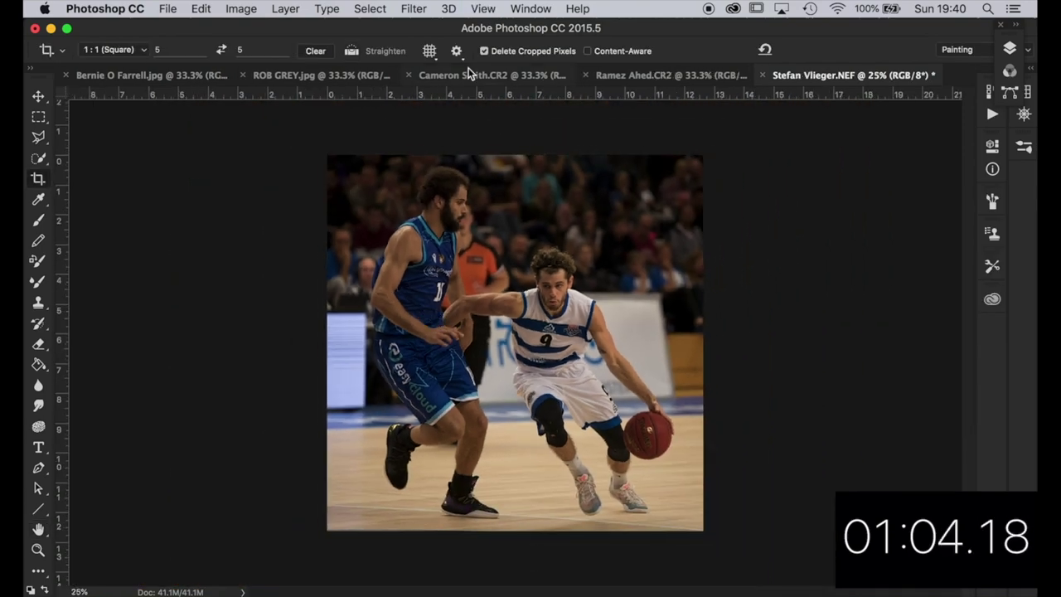
- Apply the Camera Raw filter with Exposure +0.65, Contrast +10, Highlights -13, Shadows -6, Whites +4 and Clarity +24
{"action": "left_click", "coordinate": [417, 10]}
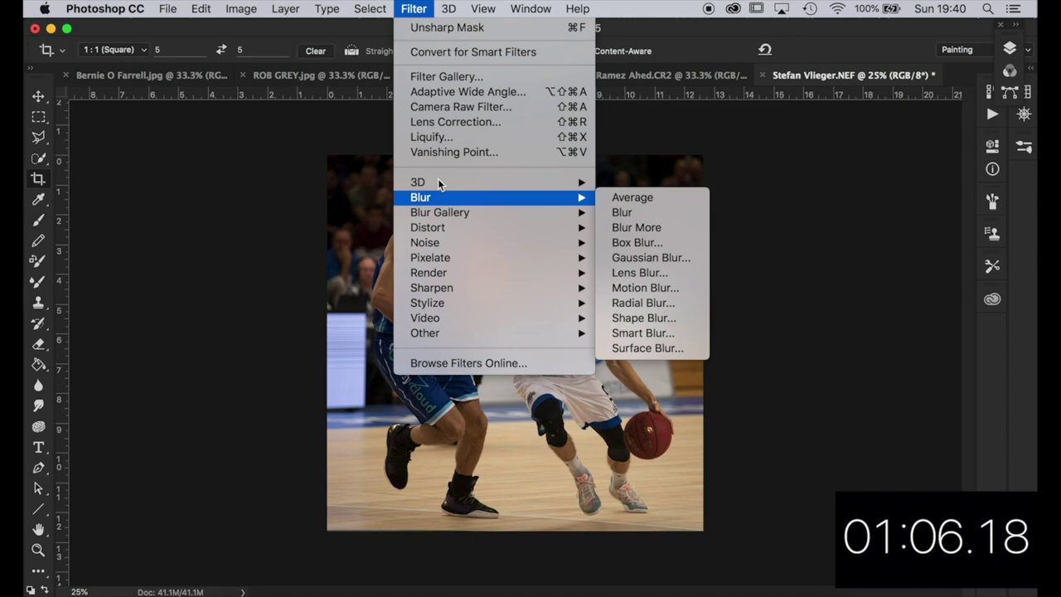
{"action": "left_click", "coordinate": [461, 106]}
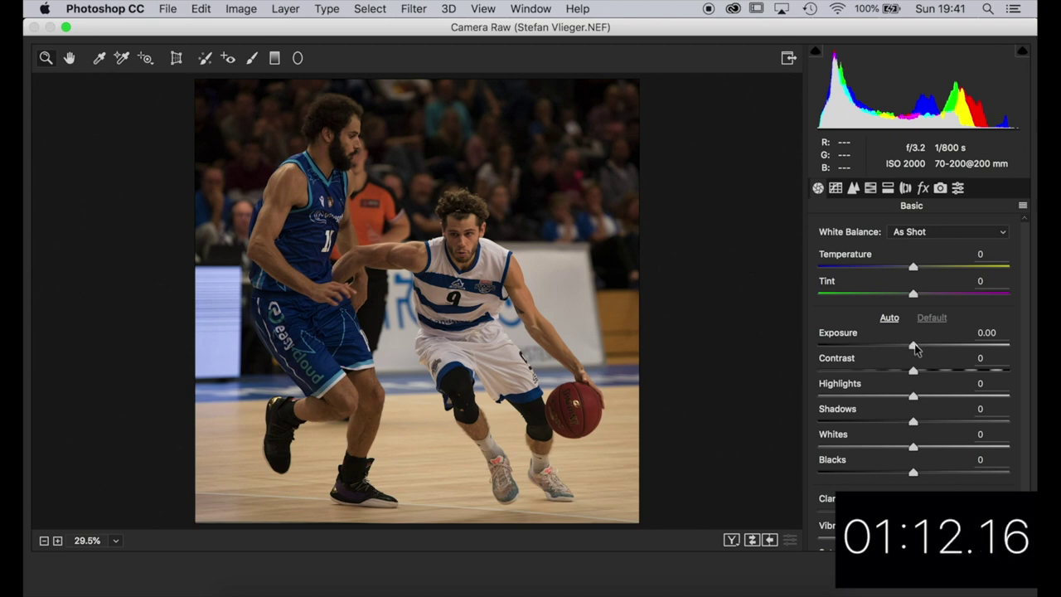
{"action": "left_click_drag", "start_coordinate": [915, 348], "coordinate": [915, 451]}
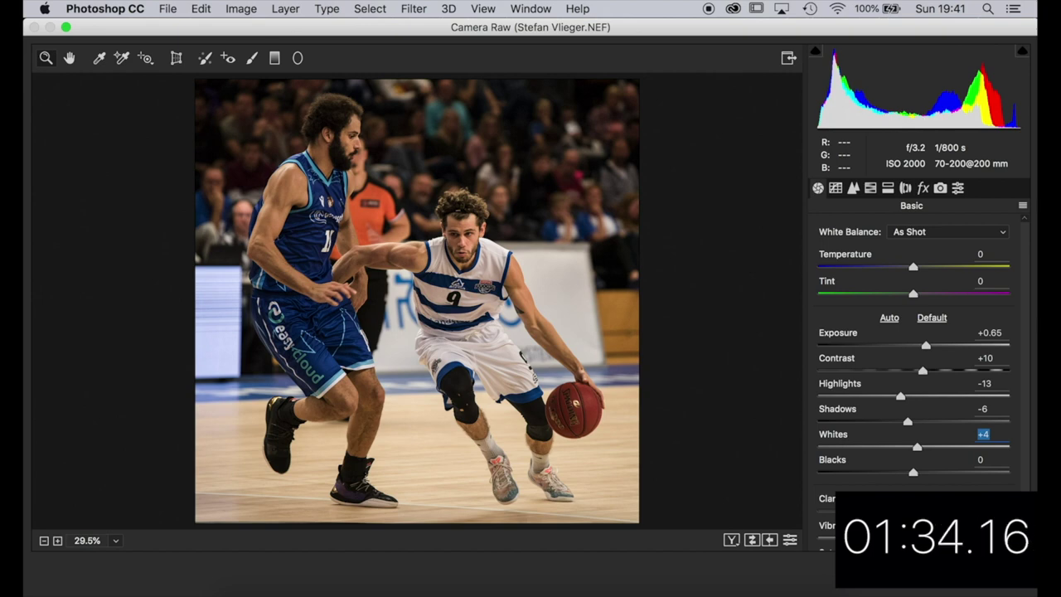
{"action": "key", "text": "Tab"}
{"action": "key", "text": "Tab"}
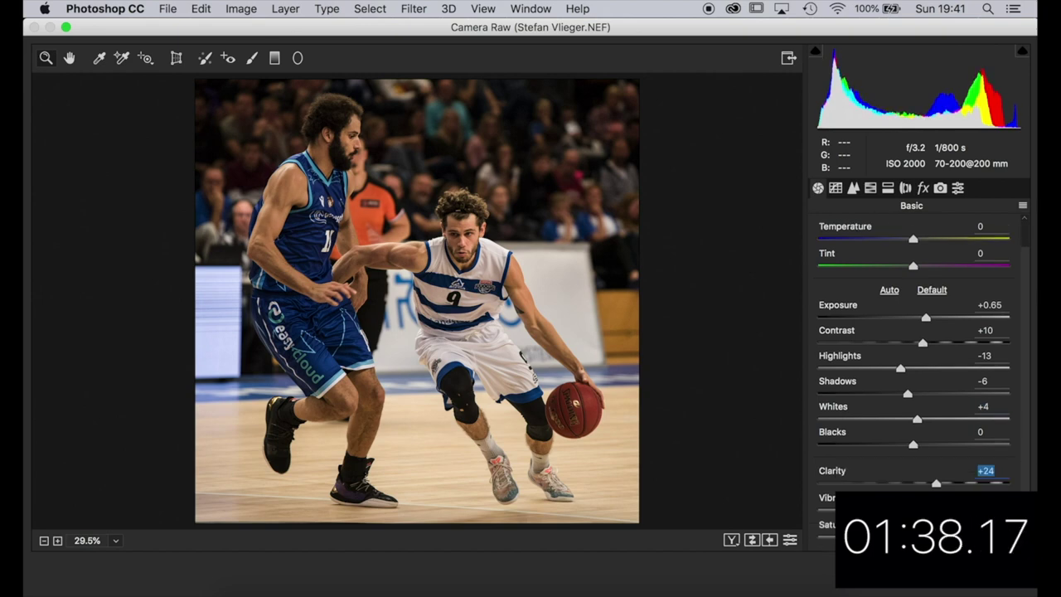
{"action": "key", "text": "Return"}
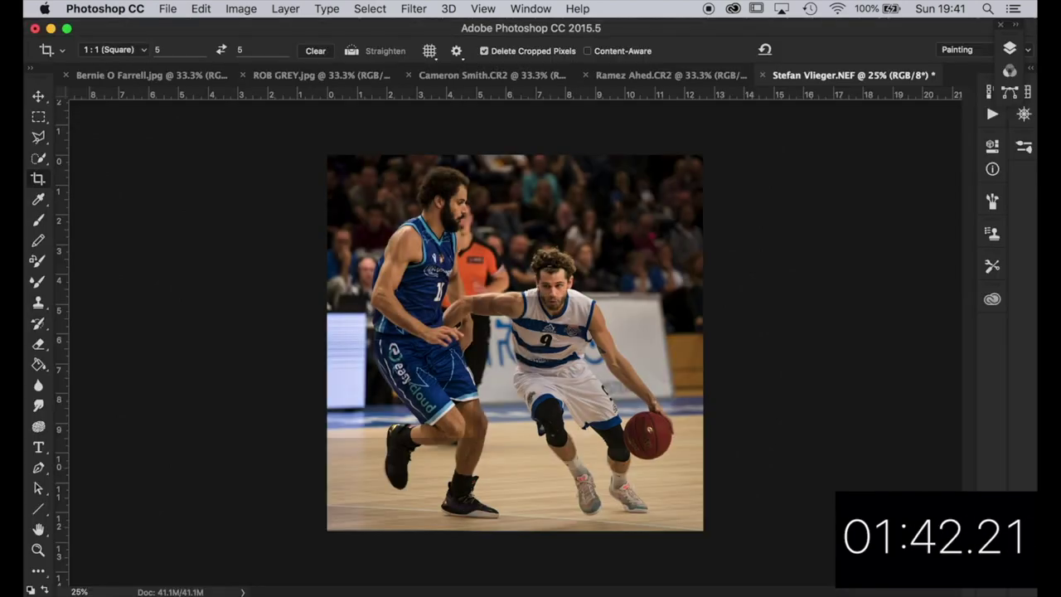
- Shift the Color Balance of the highlights to +1 toward red and +11 toward blue
{"action": "key", "text": "super+b"}
{"action": "left_click", "coordinate": [811, 182]}
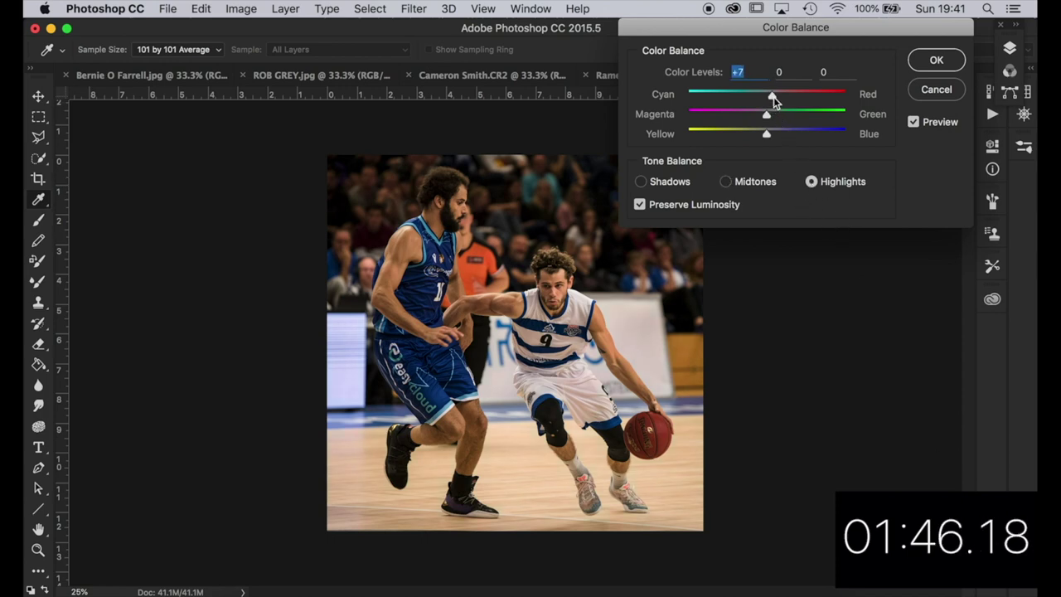
{"action": "left_click_drag", "start_coordinate": [767, 97], "coordinate": [770, 97]}
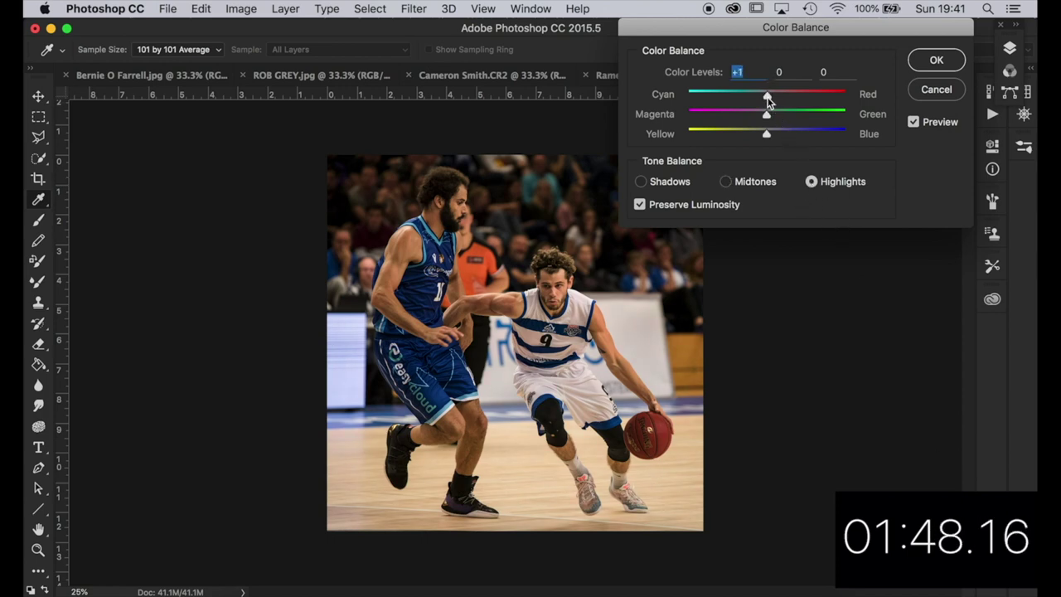
{"action": "left_click_drag", "start_coordinate": [765, 133], "coordinate": [776, 133]}
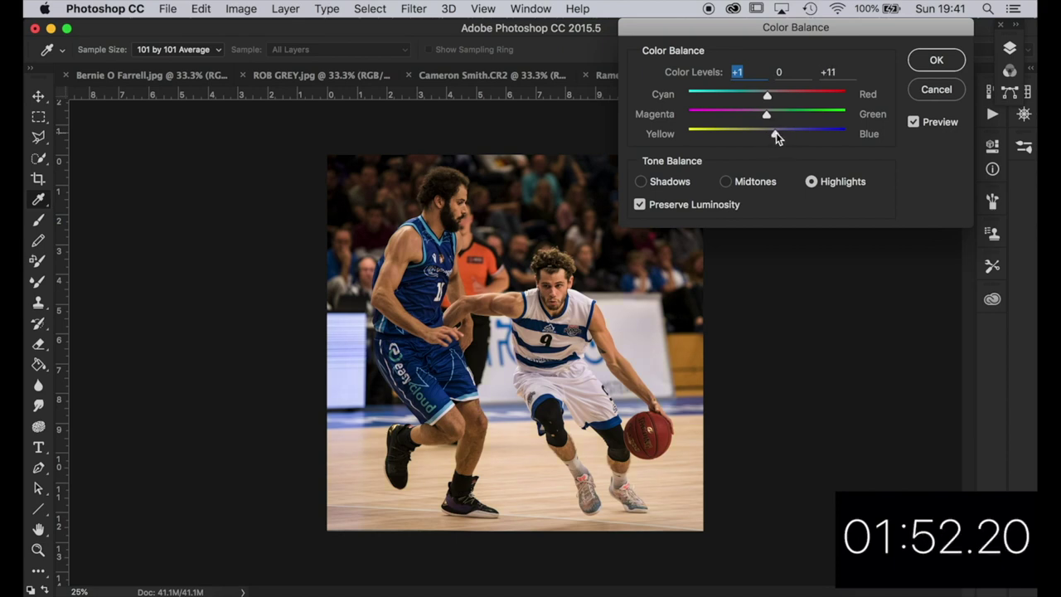
{"action": "left_click", "coordinate": [930, 63]}
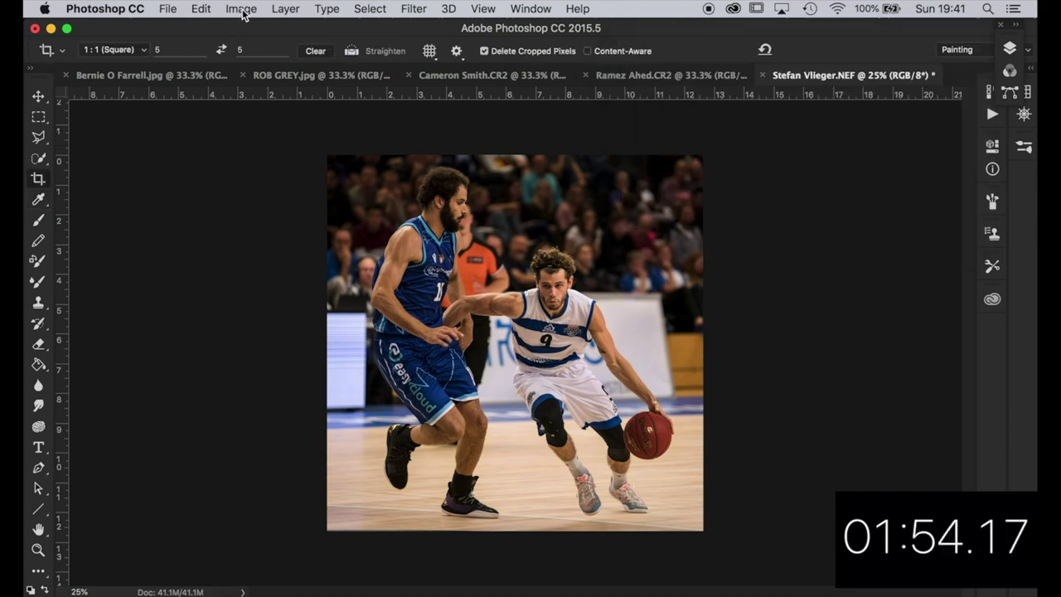
- Apply a Brightness/Contrast adjustment with Brightness 9 and Contrast 10
{"action": "left_click", "coordinate": [242, 10]}
{"action": "mouse_move", "coordinate": [343, 54]}
{"action": "left_click", "coordinate": [431, 52]}
{"action": "left_click_drag", "start_coordinate": [870, 226], "coordinate": [875, 226]}
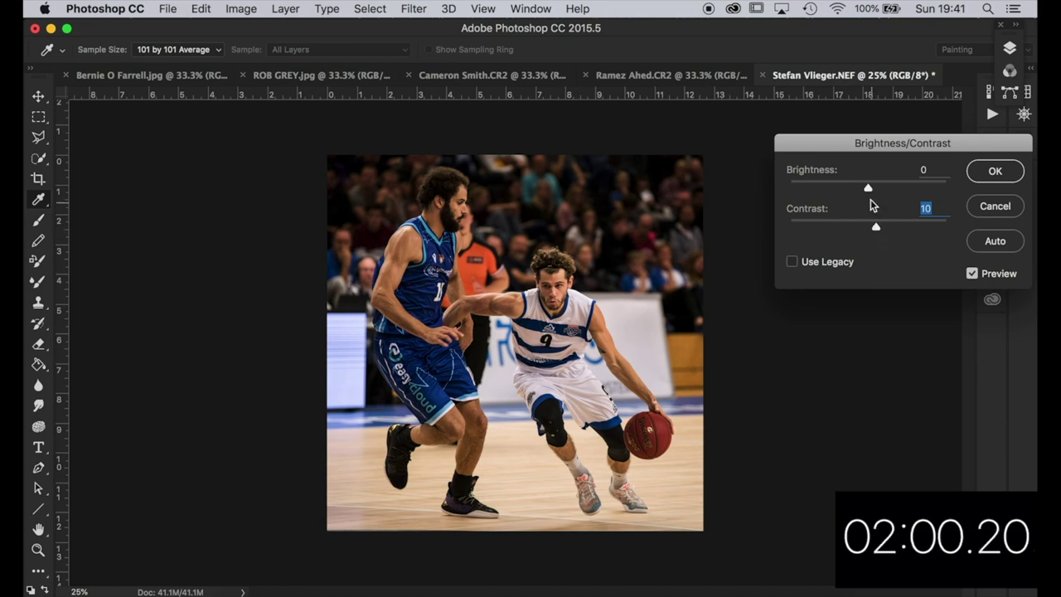
{"action": "left_click_drag", "start_coordinate": [869, 190], "coordinate": [874, 190]}
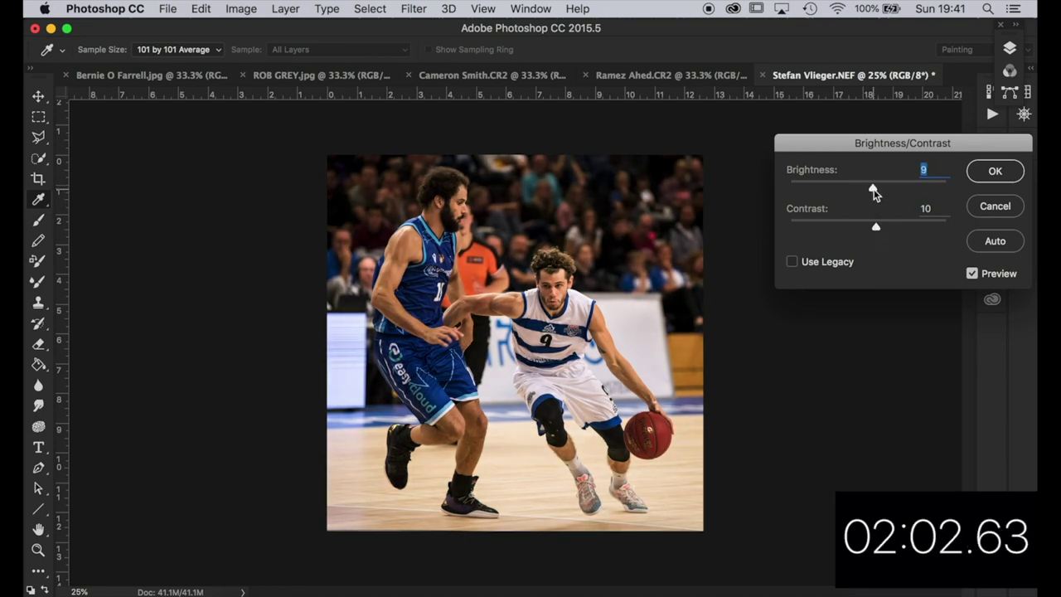
{"action": "left_click", "coordinate": [994, 171]}
{"action": "key", "text": "super+b"}
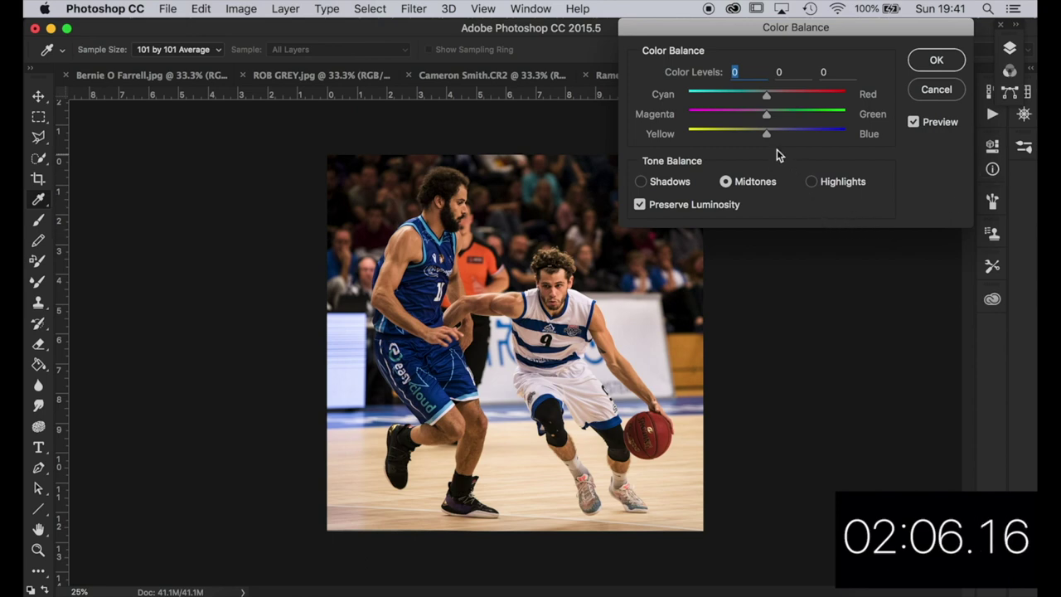
{"action": "left_click_drag", "start_coordinate": [766, 103], "coordinate": [758, 101]}
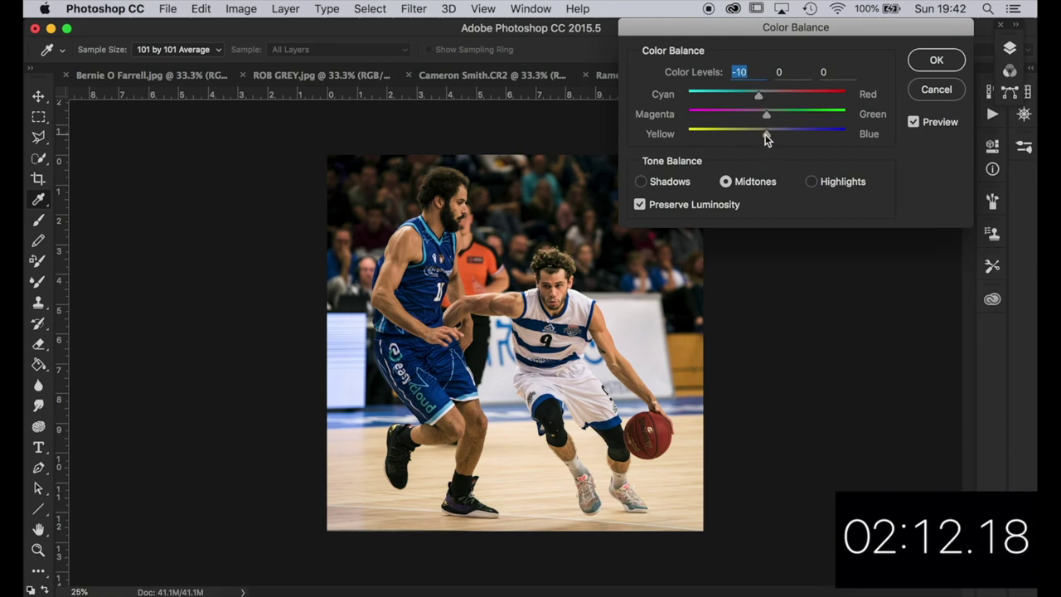
{"action": "left_click_drag", "start_coordinate": [766, 136], "coordinate": [769, 116]}
{"action": "left_click", "coordinate": [944, 90]}
- Cool the highlights further with a Color Balance adjustment of +20 toward blue
{"action": "key", "text": "ctrl+b"}
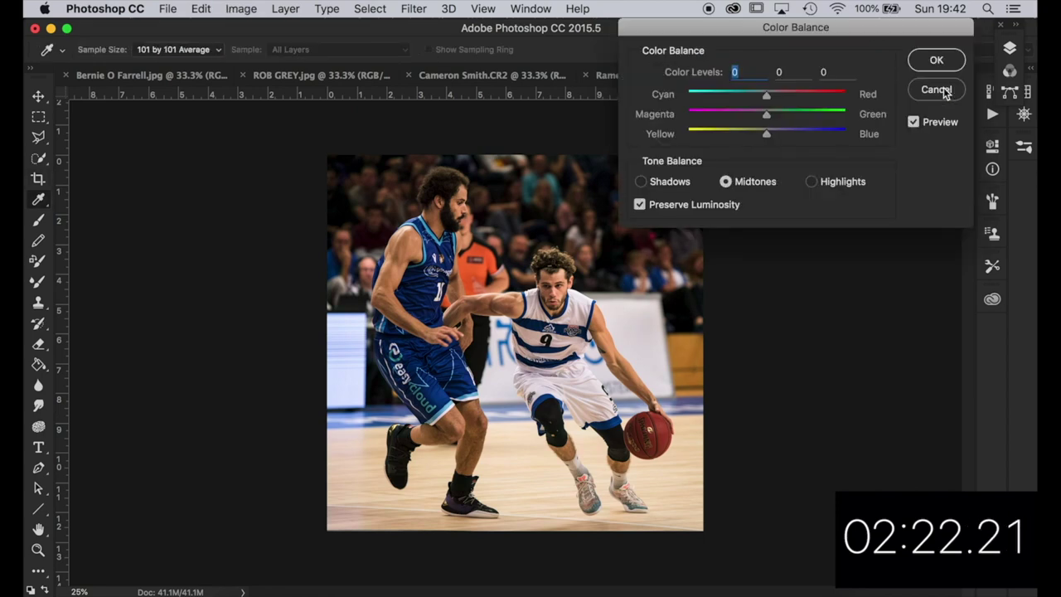
{"action": "left_click", "coordinate": [811, 181]}
{"action": "left_click_drag", "start_coordinate": [769, 134], "coordinate": [784, 136]}
{"action": "left_click", "coordinate": [935, 63]}
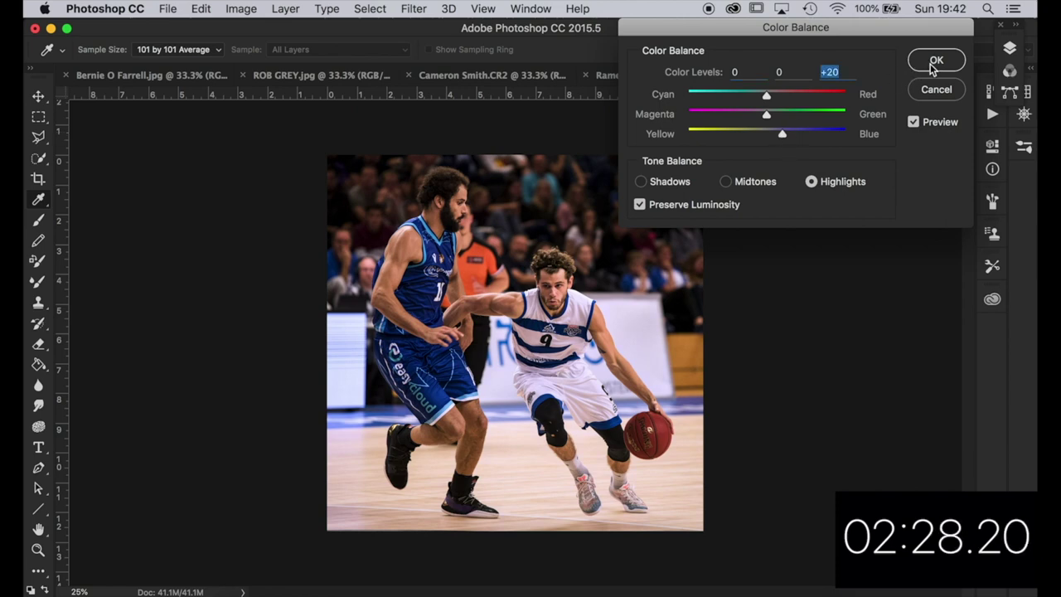
- Try a Levels midtone adjustment on the basketball photo, settling on 1.00
{"action": "key", "text": "ctrl+l"}
{"action": "left_click_drag", "start_coordinate": [827, 279], "coordinate": [828, 284]}
{"action": "left_click", "coordinate": [828, 282]}
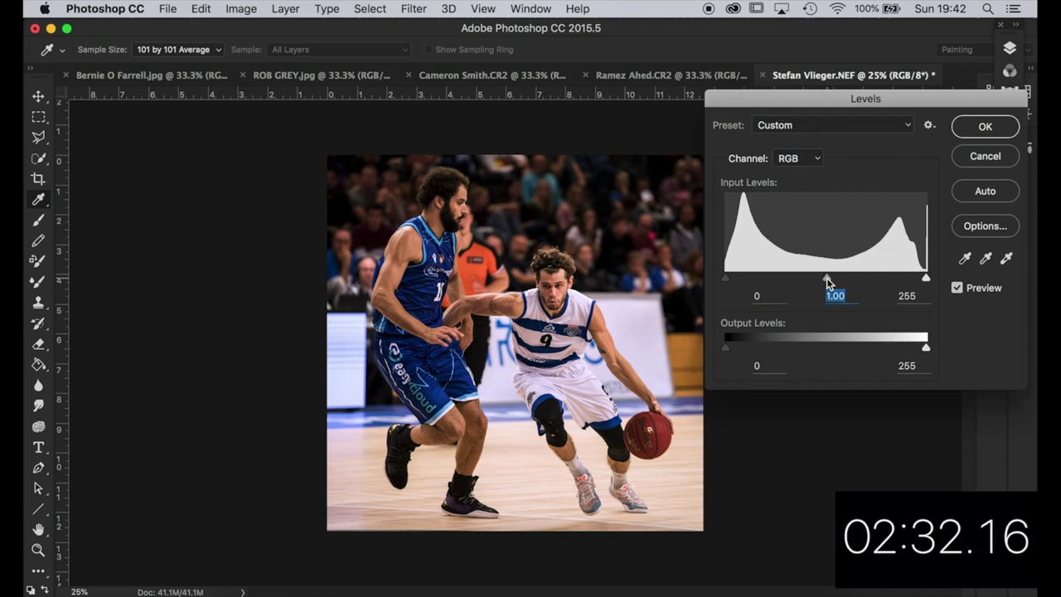
{"action": "key", "text": "Return"}
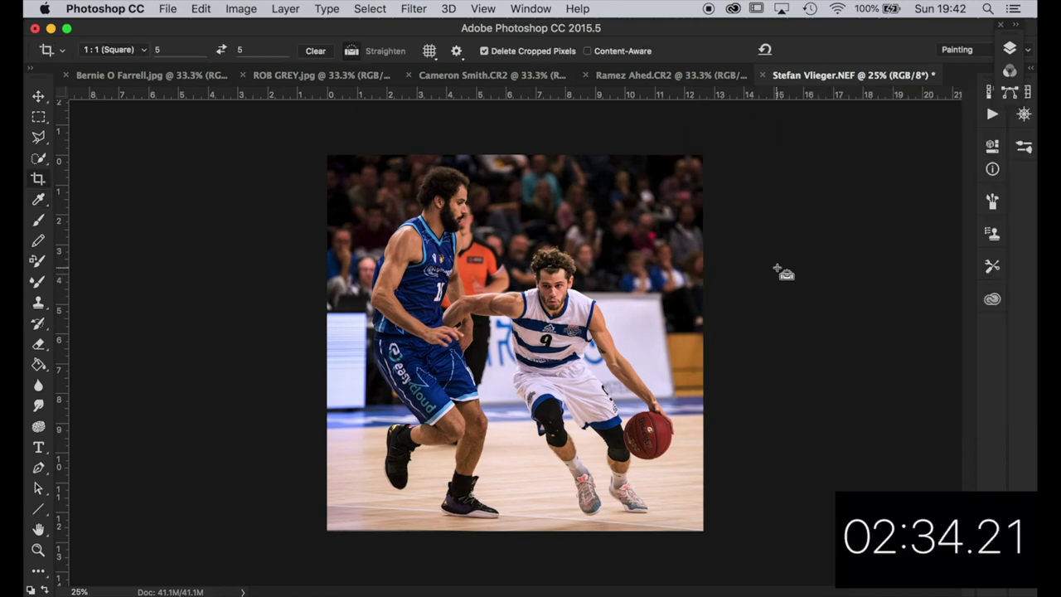
{"action": "key", "text": "ctrl+b"}
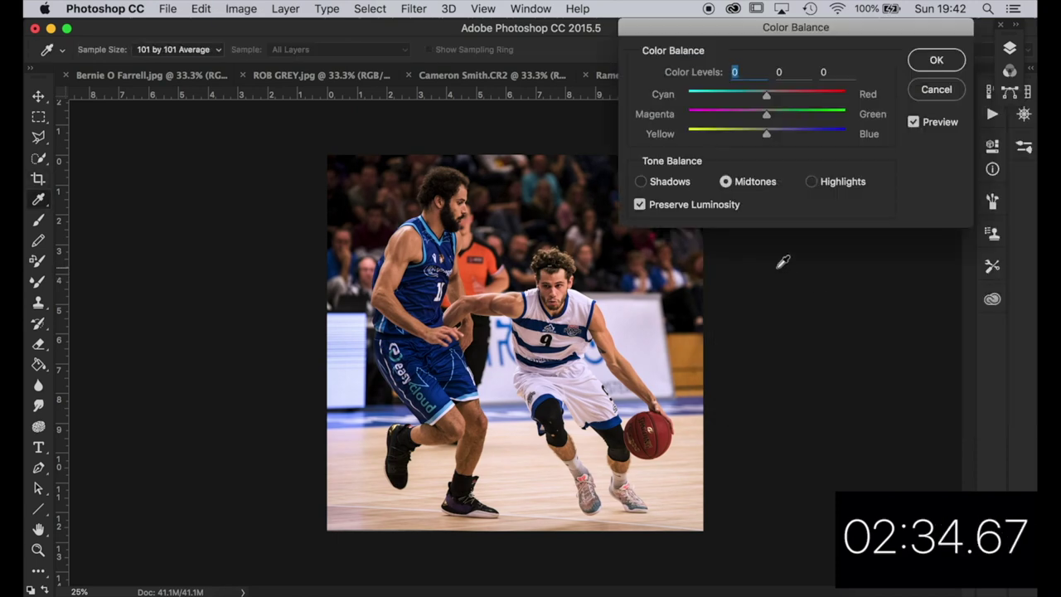
{"action": "left_click", "coordinate": [935, 89]}
{"action": "key", "text": "c"}
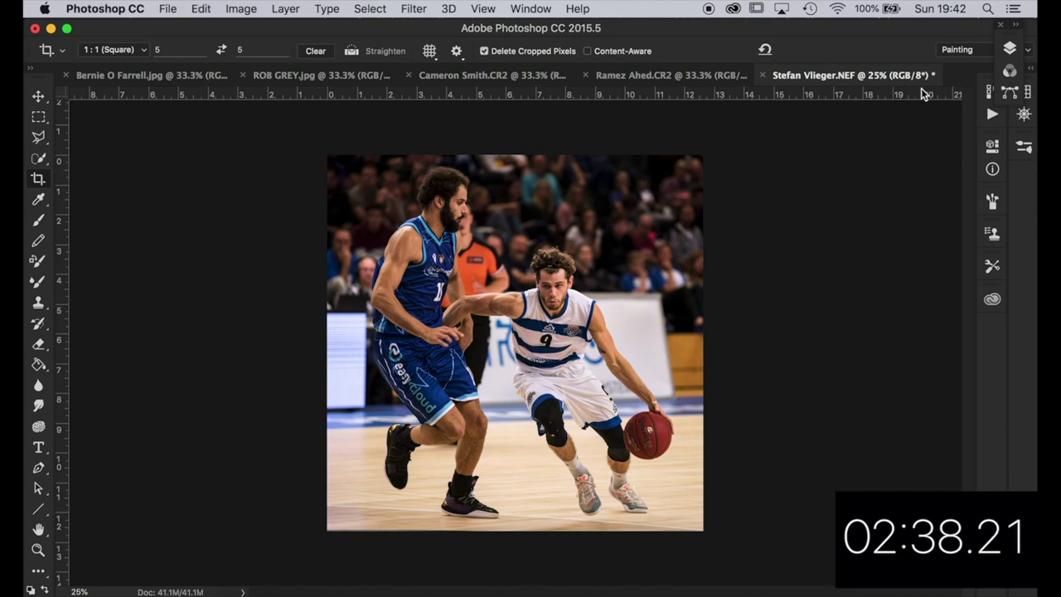
- Apply a Color Balance adjustment to the highlights with -9 toward cyan and +21 toward blue
{"action": "key", "text": "i"}
{"action": "key", "text": "ctrl+b"}
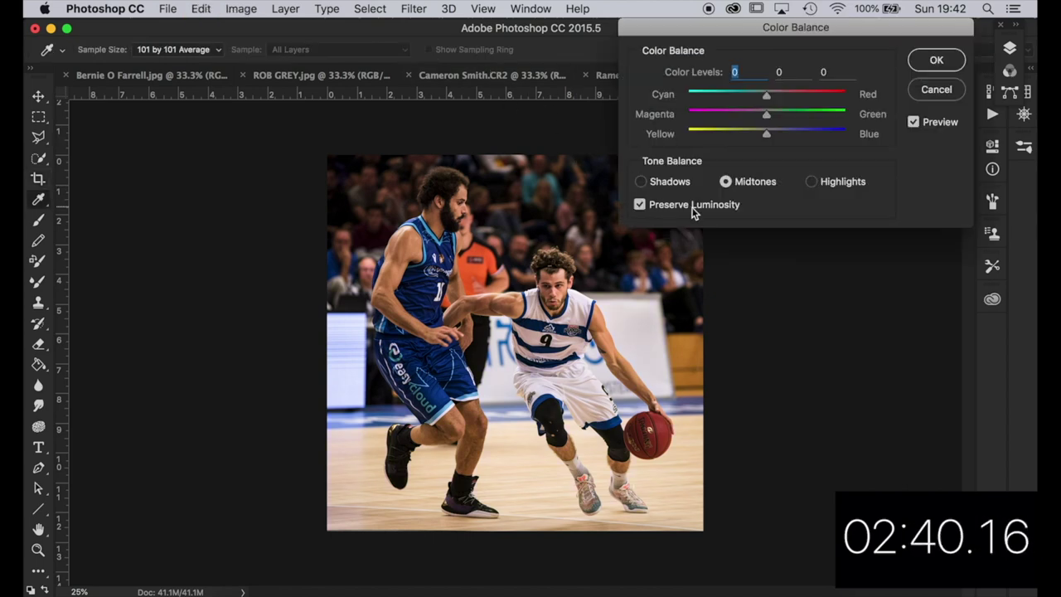
{"action": "left_click", "coordinate": [814, 181]}
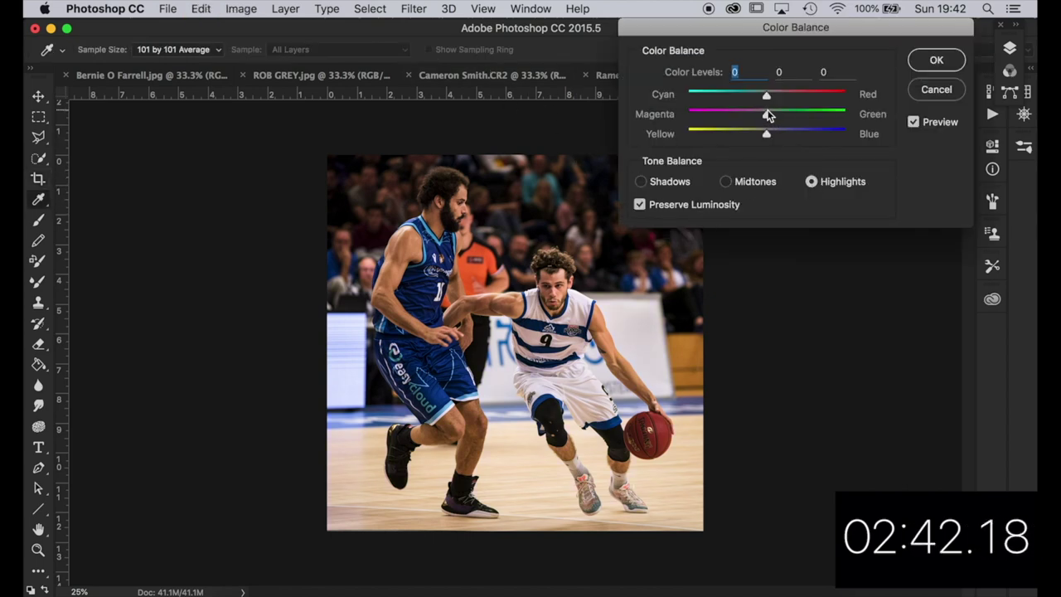
{"action": "left_click_drag", "start_coordinate": [766, 98], "coordinate": [754, 97]}
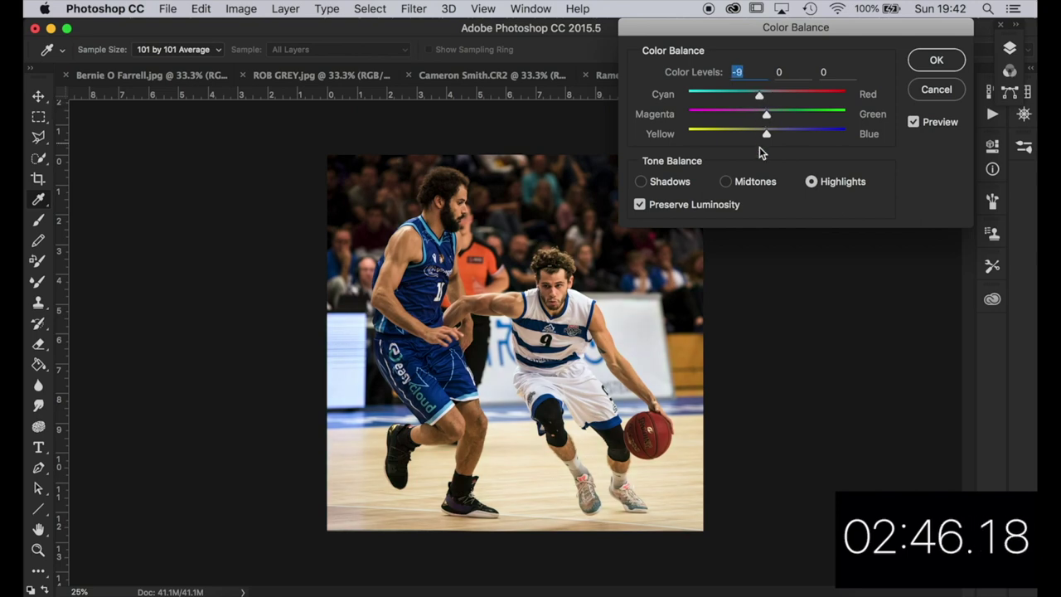
{"action": "left_click_drag", "start_coordinate": [767, 134], "coordinate": [789, 141]}
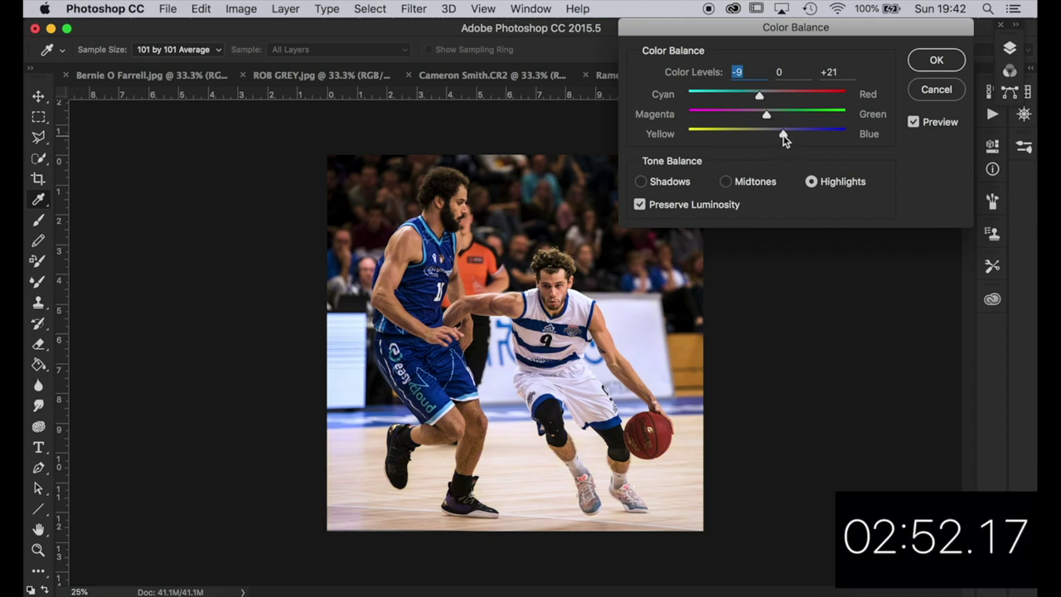
{"action": "key", "text": "Return"}
{"action": "key", "text": "c"}
- Brighten the midtones with a Levels adjustment at 1.05
{"action": "key", "text": "super+l"}
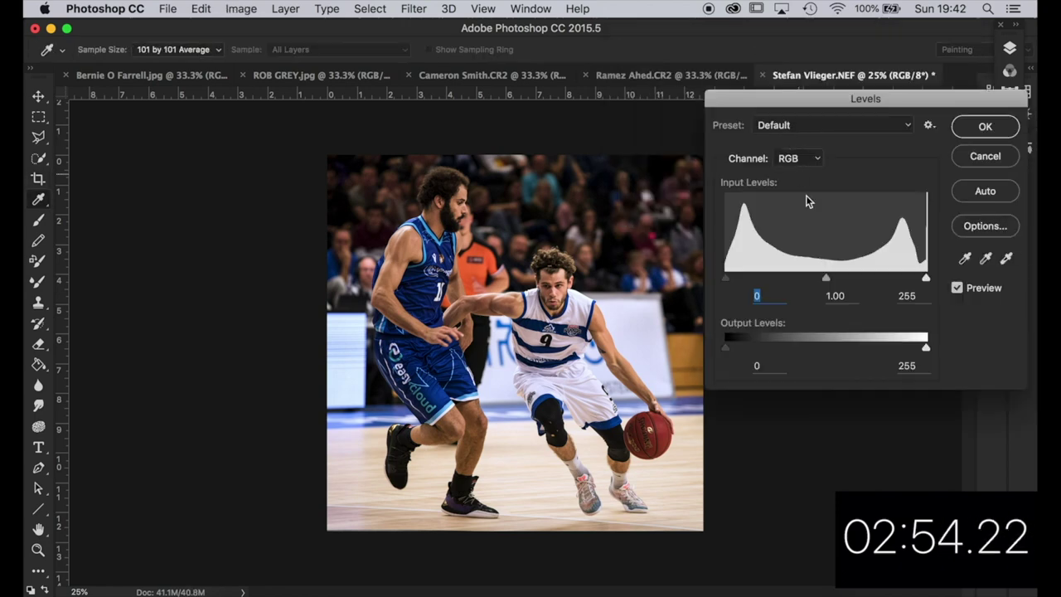
{"action": "left_click_drag", "start_coordinate": [829, 278], "coordinate": [823, 279]}
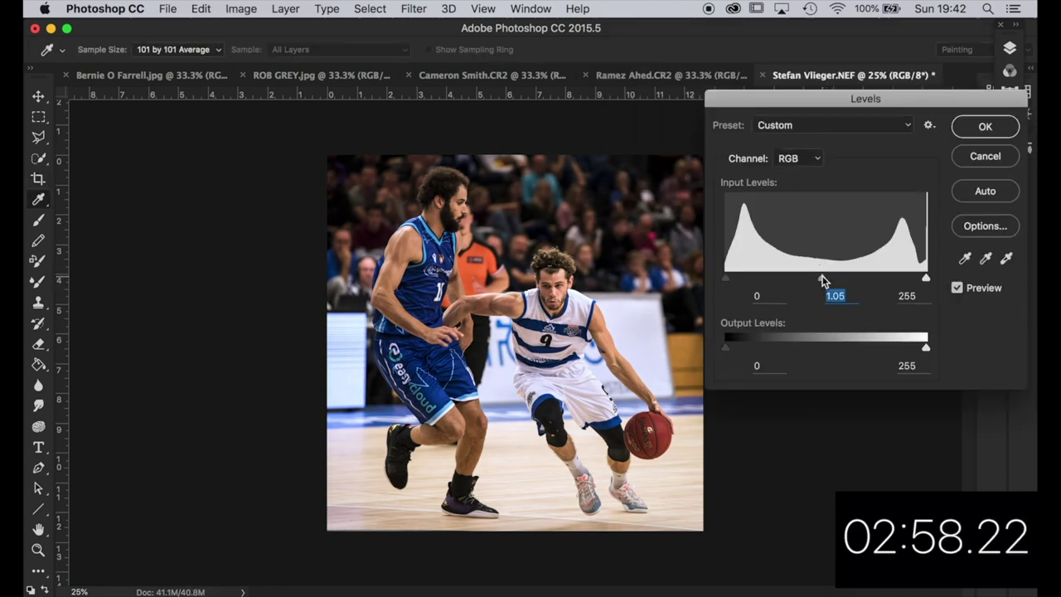
{"action": "key", "text": "Return"}
{"action": "key", "text": "c"}
- Reduce the basketball photo's noise with the Camera Raw filter, setting Luminance noise reduction to 25
{"action": "key", "text": "super+plus"}
{"action": "key", "text": "super+plus"}
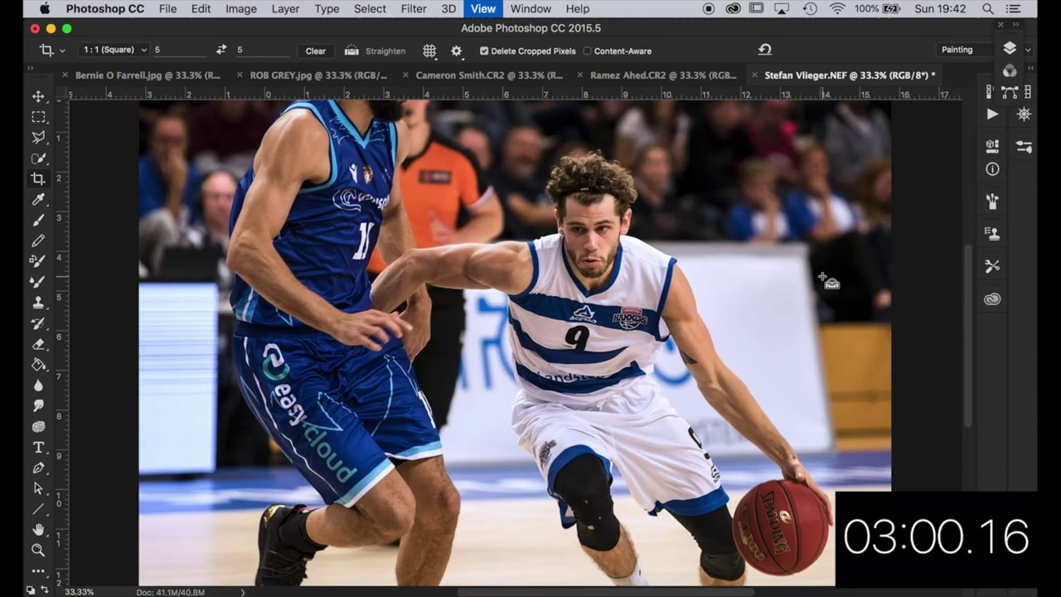
{"action": "key", "text": "super+minus"}
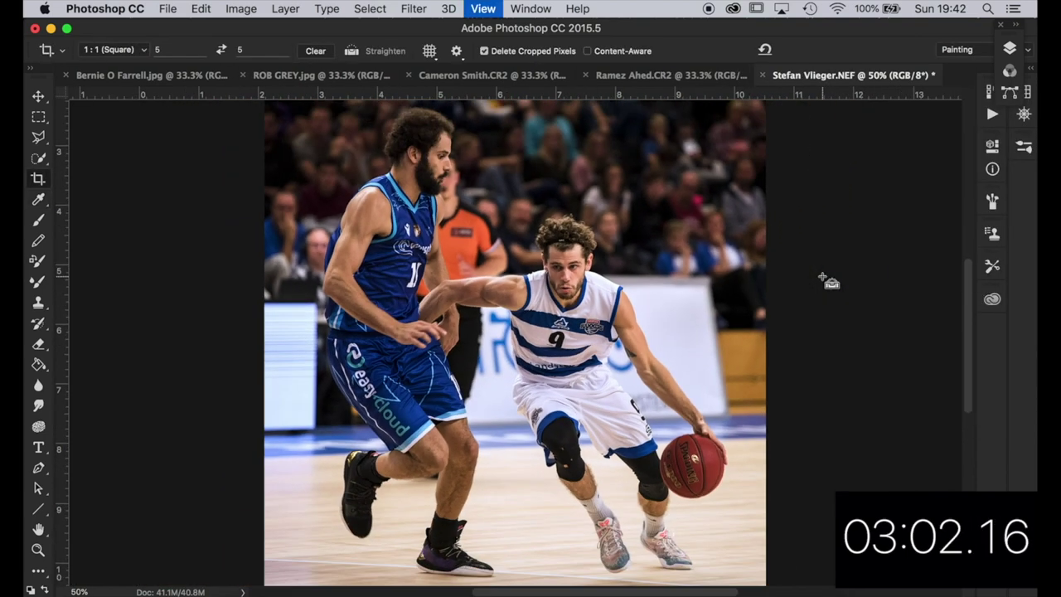
{"action": "key", "text": "super+minus"}
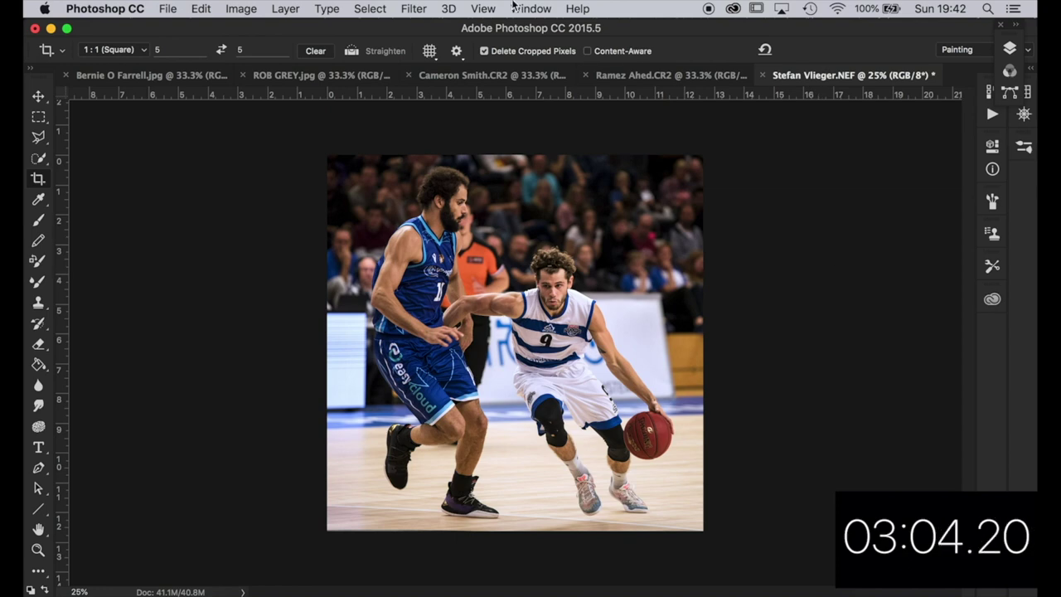
{"action": "left_click", "coordinate": [414, 10]}
{"action": "left_click", "coordinate": [423, 107]}
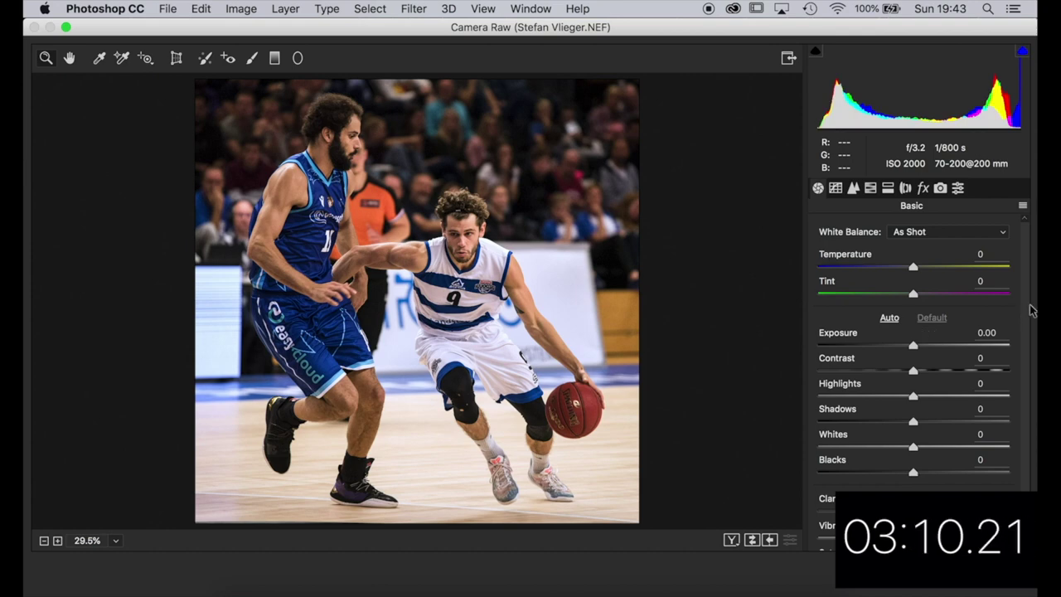
{"action": "left_click", "coordinate": [853, 192]}
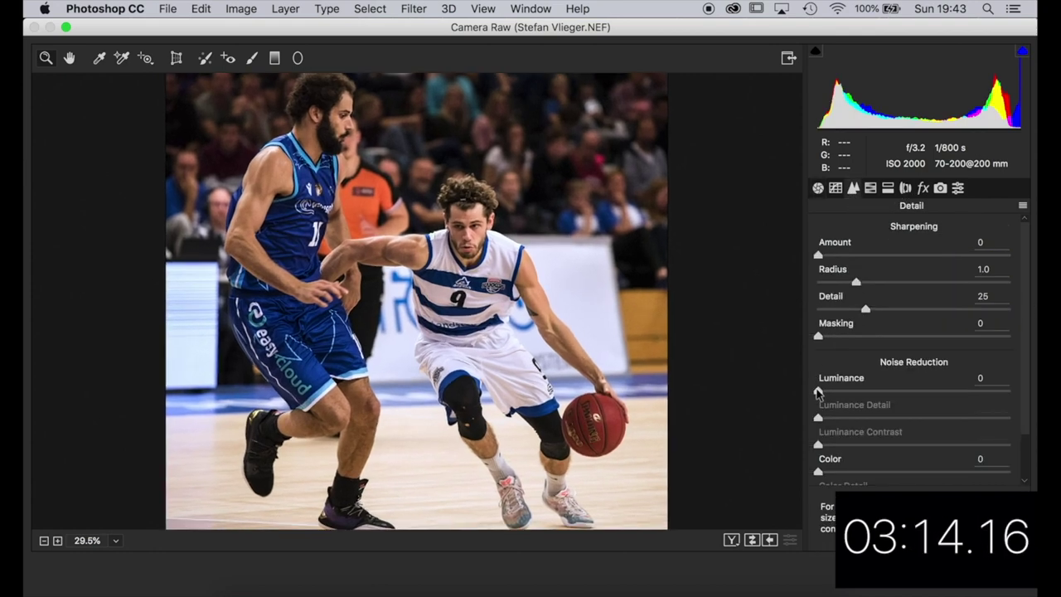
{"action": "key", "text": "super+plus"}
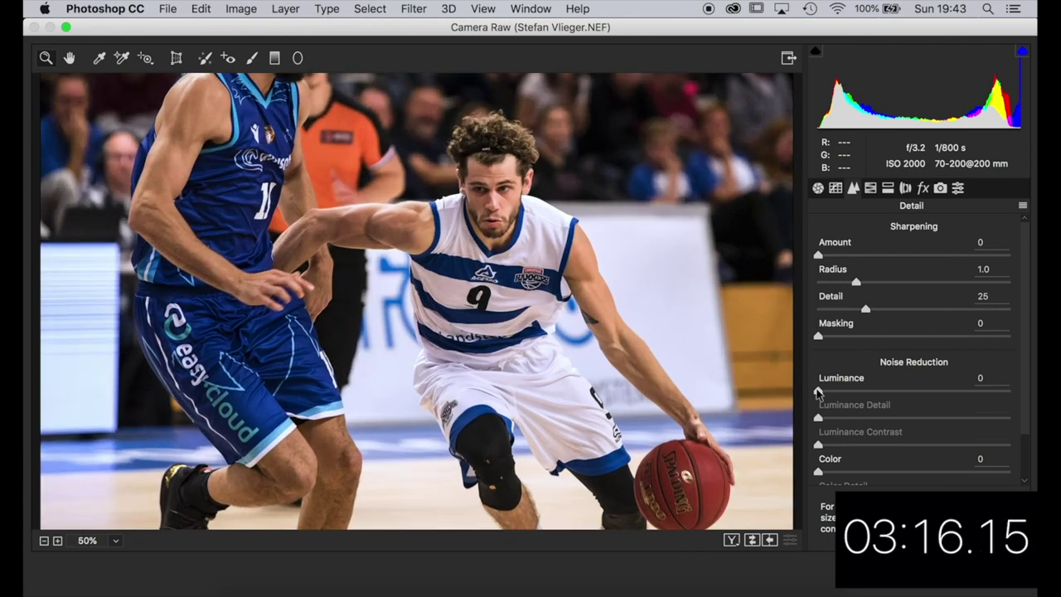
{"action": "left_click_drag", "start_coordinate": [818, 392], "coordinate": [855, 392]}
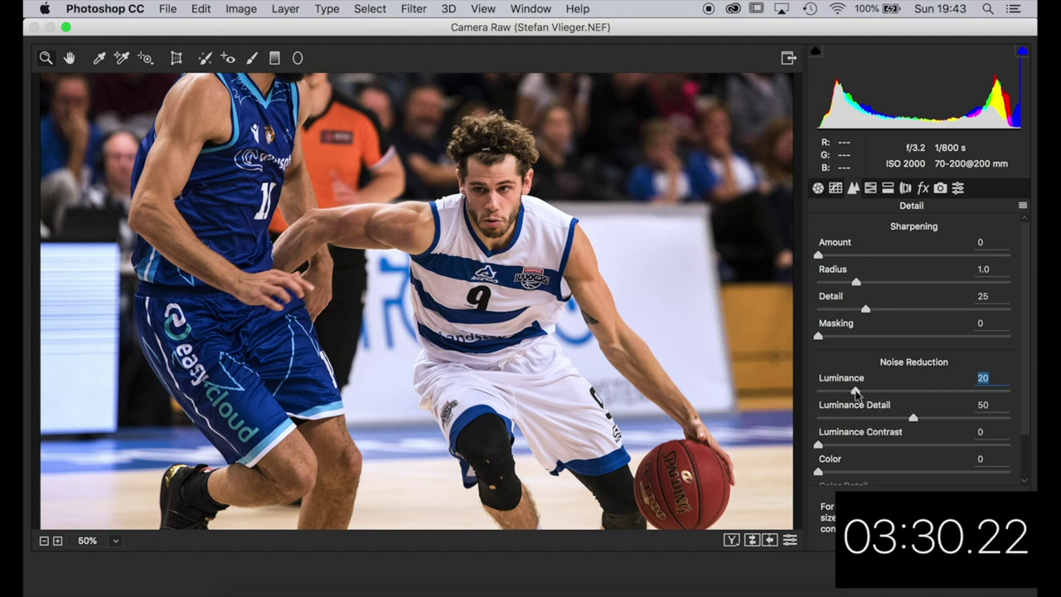
{"action": "left_click_drag", "start_coordinate": [855, 392], "coordinate": [866, 392]}
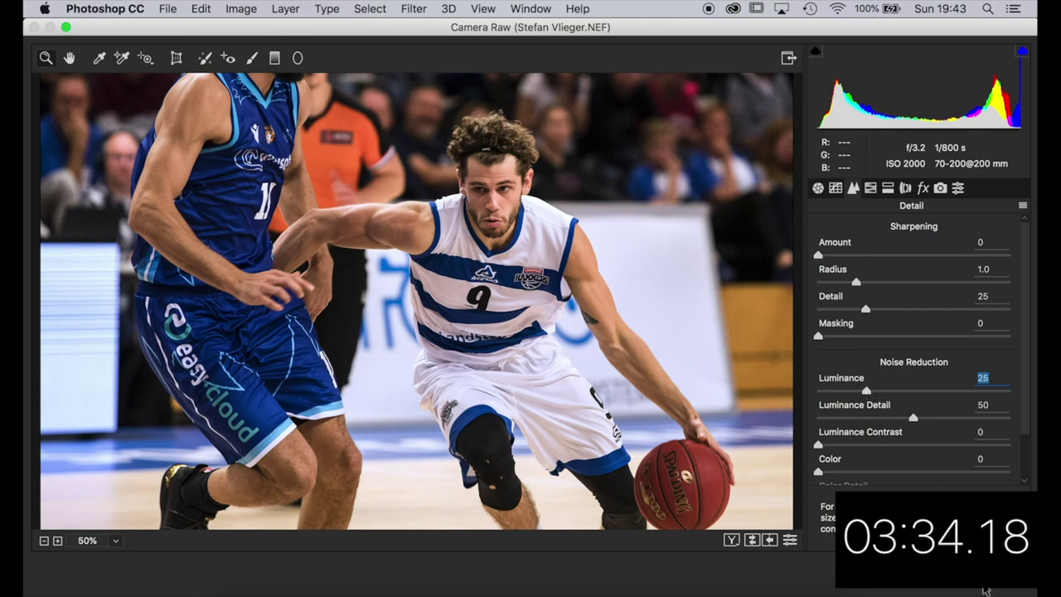
{"action": "key", "text": "Return"}
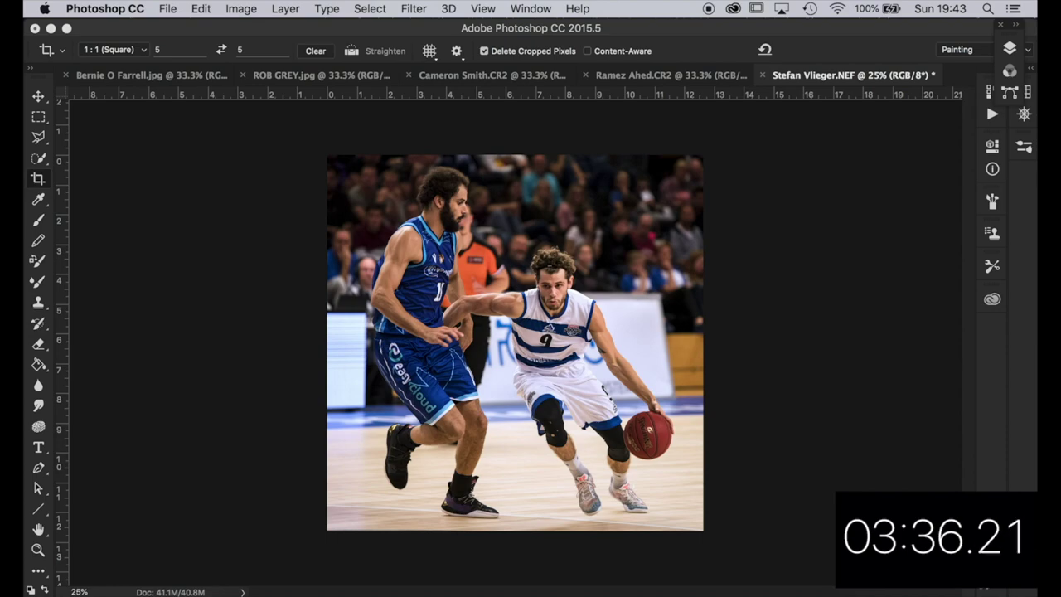
{"action": "key", "text": "super+equal"}
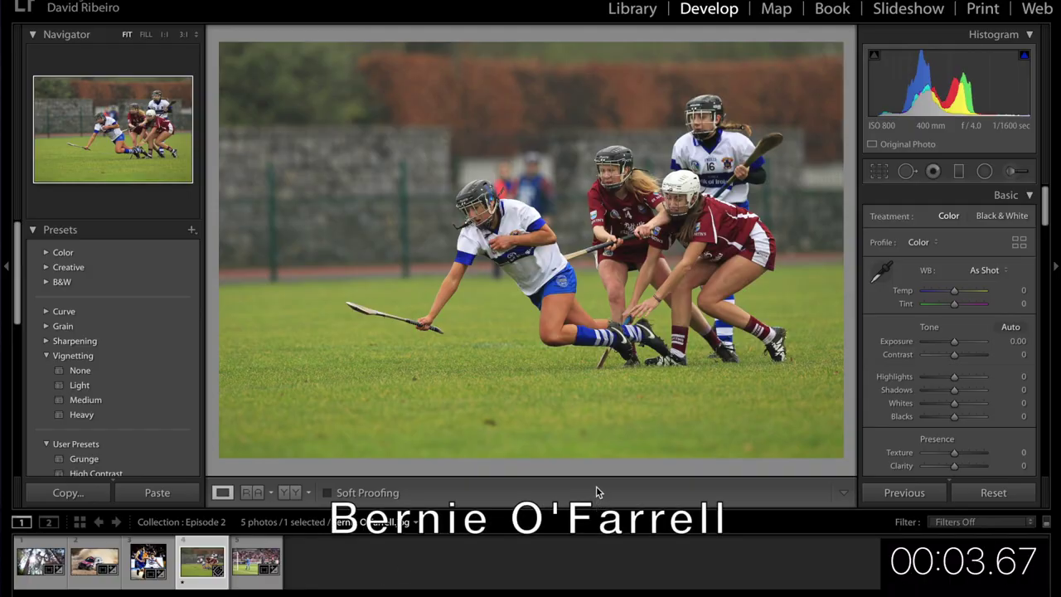
- In Lightroom, crop the field-sport photo tighter around the four players, keeping the original aspect ratio
{"action": "left_click", "coordinate": [879, 171]}
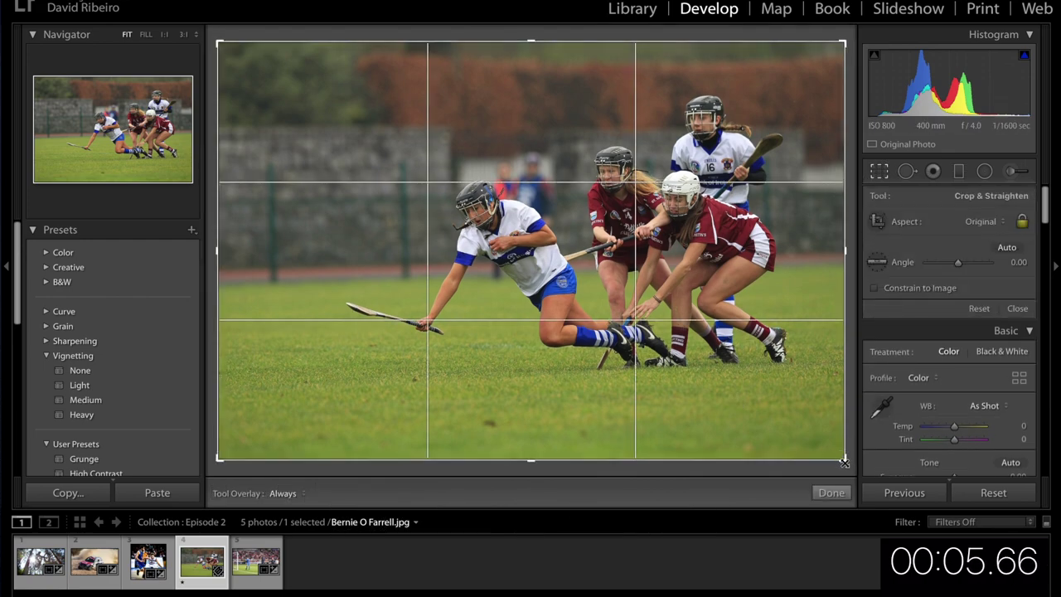
{"action": "left_click_drag", "start_coordinate": [845, 461], "coordinate": [810, 417]}
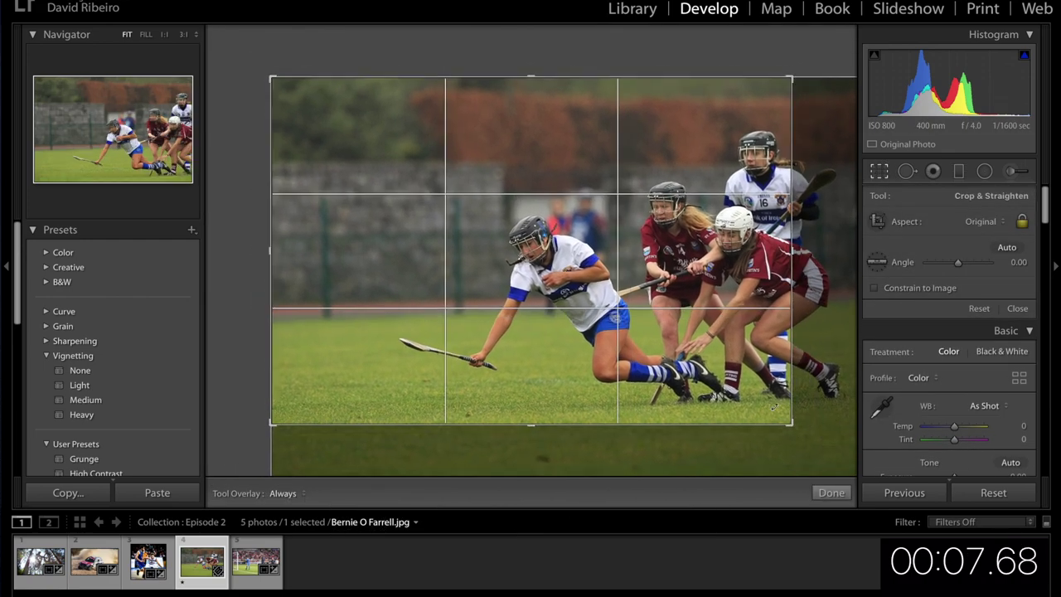
{"action": "left_click_drag", "start_coordinate": [560, 292], "coordinate": [517, 289]}
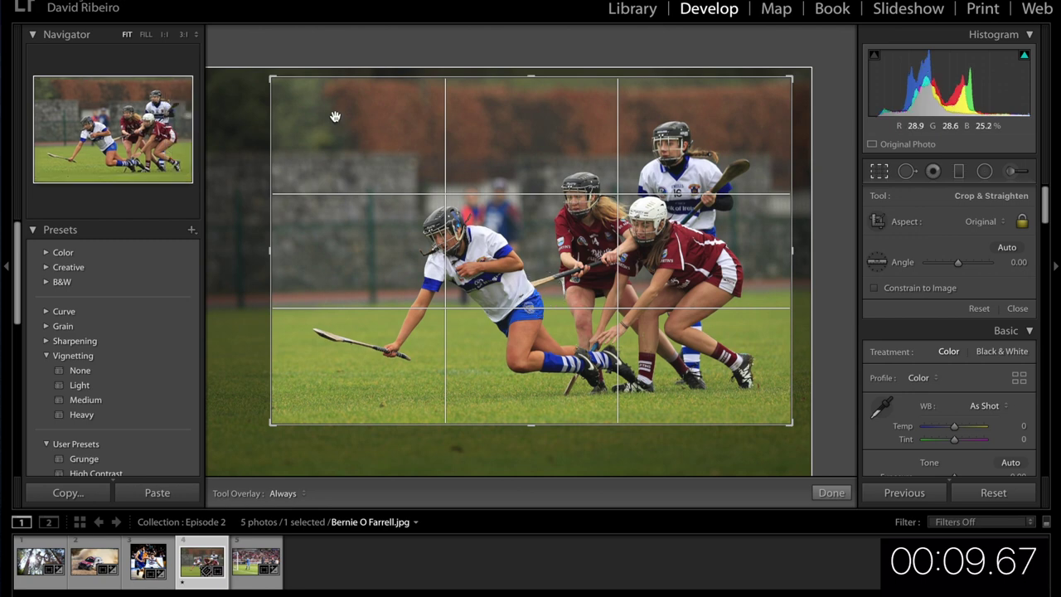
{"action": "left_click_drag", "start_coordinate": [276, 79], "coordinate": [284, 89]}
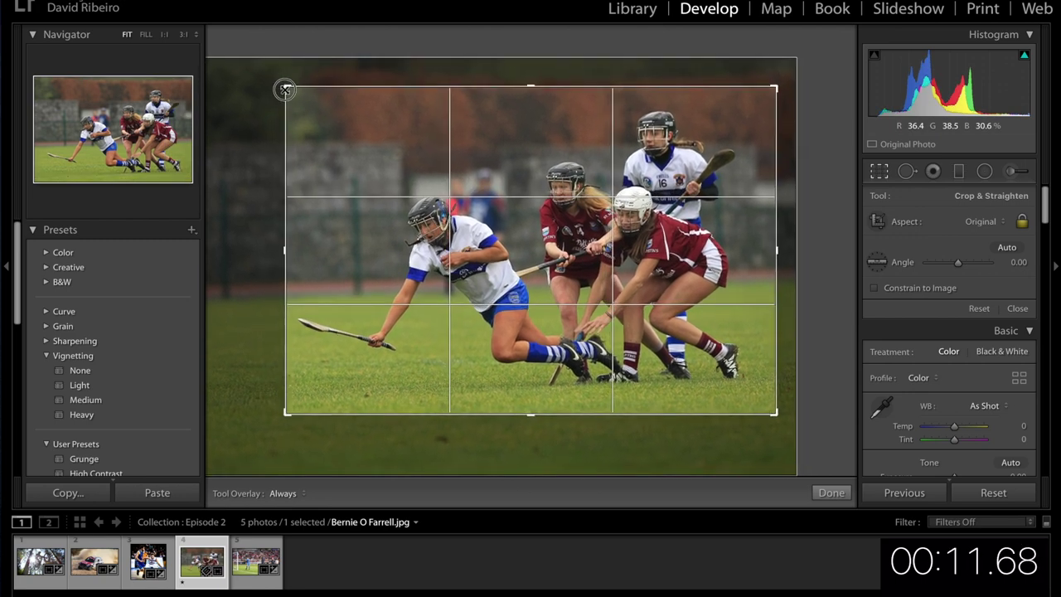
- Straighten the photo to a crop angle of 2.35, reposition the players in the frame and apply the crop
{"action": "left_click_drag", "start_coordinate": [772, 429], "coordinate": [746, 426]}
{"action": "left_click_drag", "start_coordinate": [624, 291], "coordinate": [637, 292]}
{"action": "left_click_drag", "start_coordinate": [783, 441], "coordinate": [783, 441]}
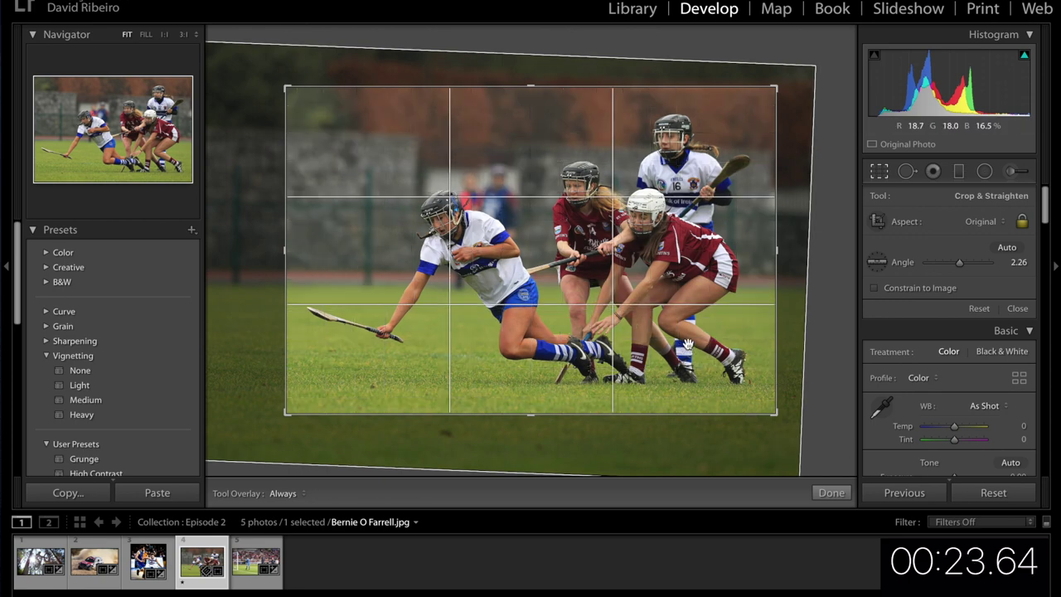
{"action": "left_click_drag", "start_coordinate": [784, 448], "coordinate": [784, 447]}
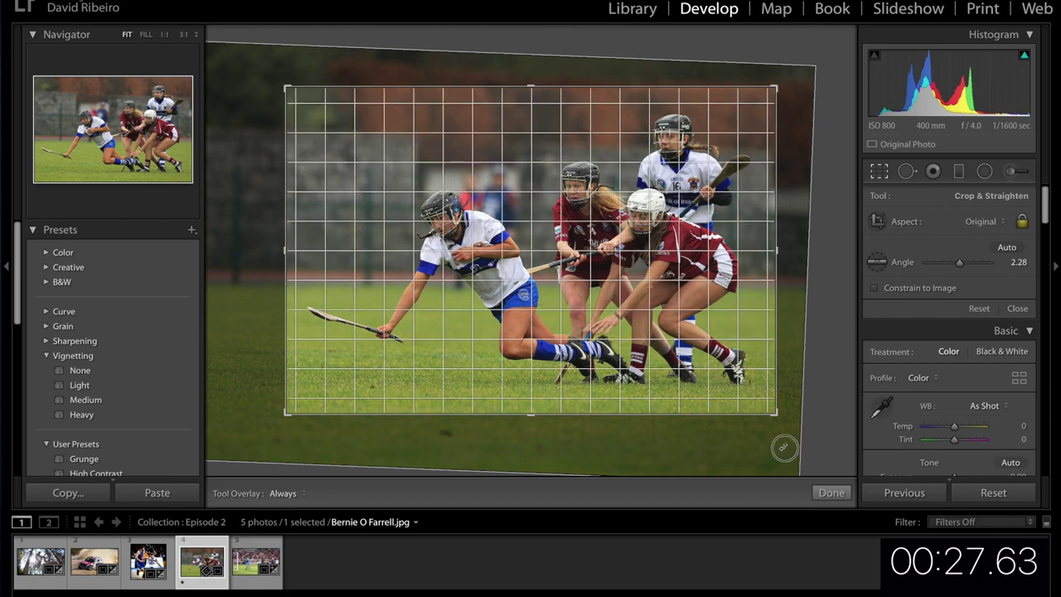
{"action": "left_click_drag", "start_coordinate": [783, 448], "coordinate": [782, 447]}
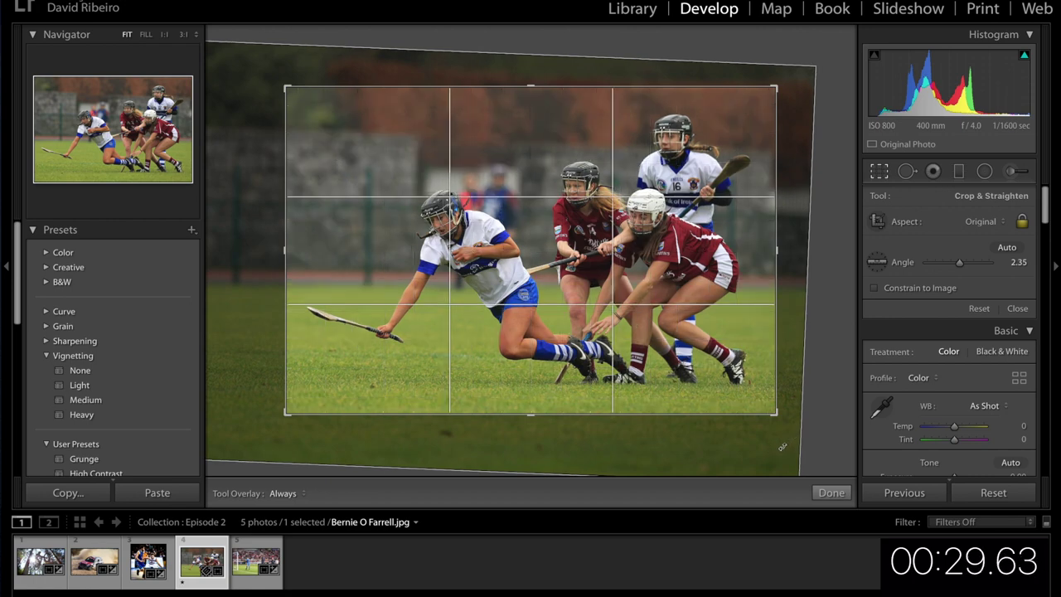
{"action": "key", "text": "Return"}
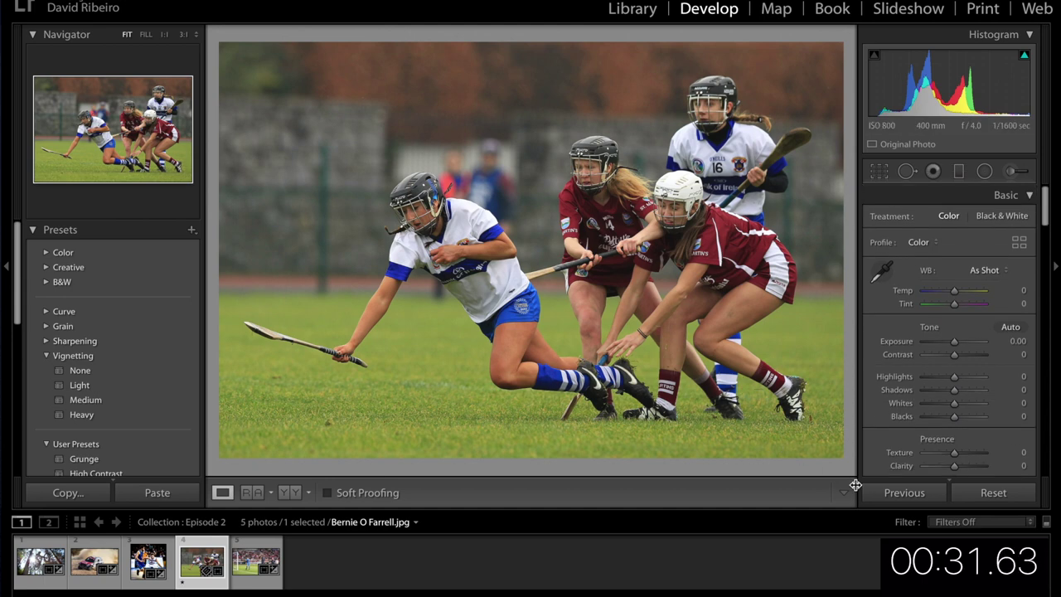
- Enable lens profile corrections and choose Canon as the lens make
{"action": "left_click_drag", "start_coordinate": [1043, 222], "coordinate": [1047, 350]}
{"action": "left_click", "coordinate": [966, 375]}
{"action": "left_click", "coordinate": [993, 425]}
{"action": "left_click", "coordinate": [984, 450]}
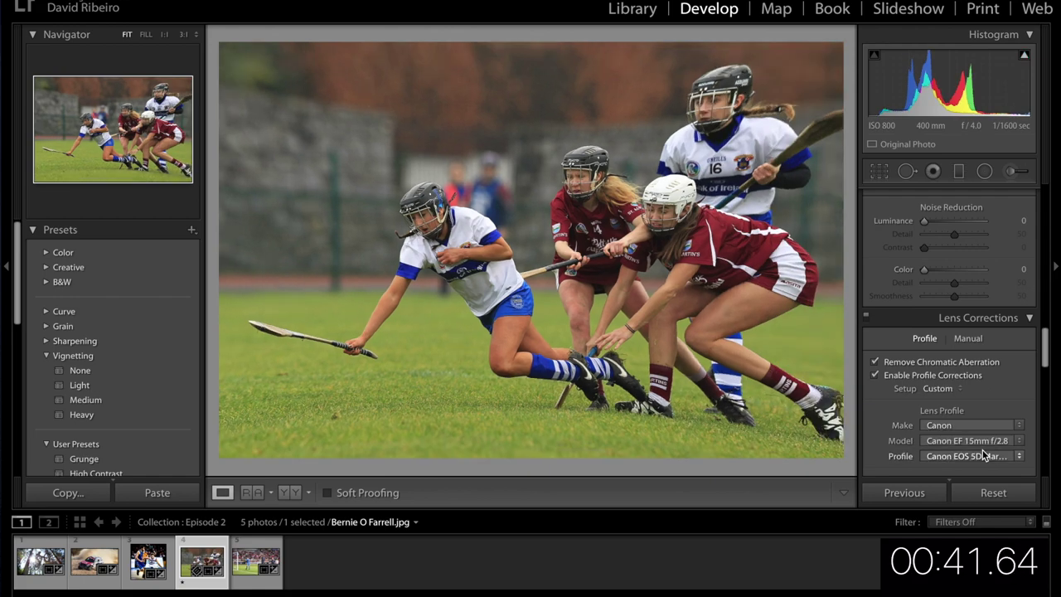